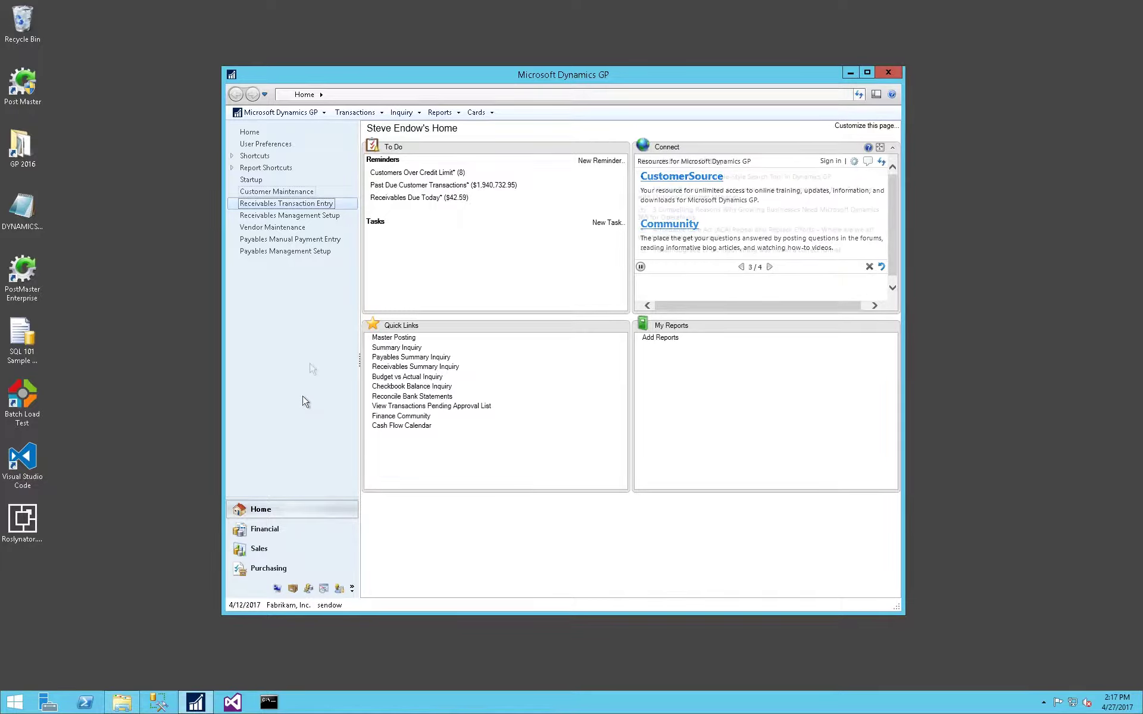
Load the sample hold customer in Customer Maintenance and select its Hold setting.
{"action": "key", "text": "Up"}
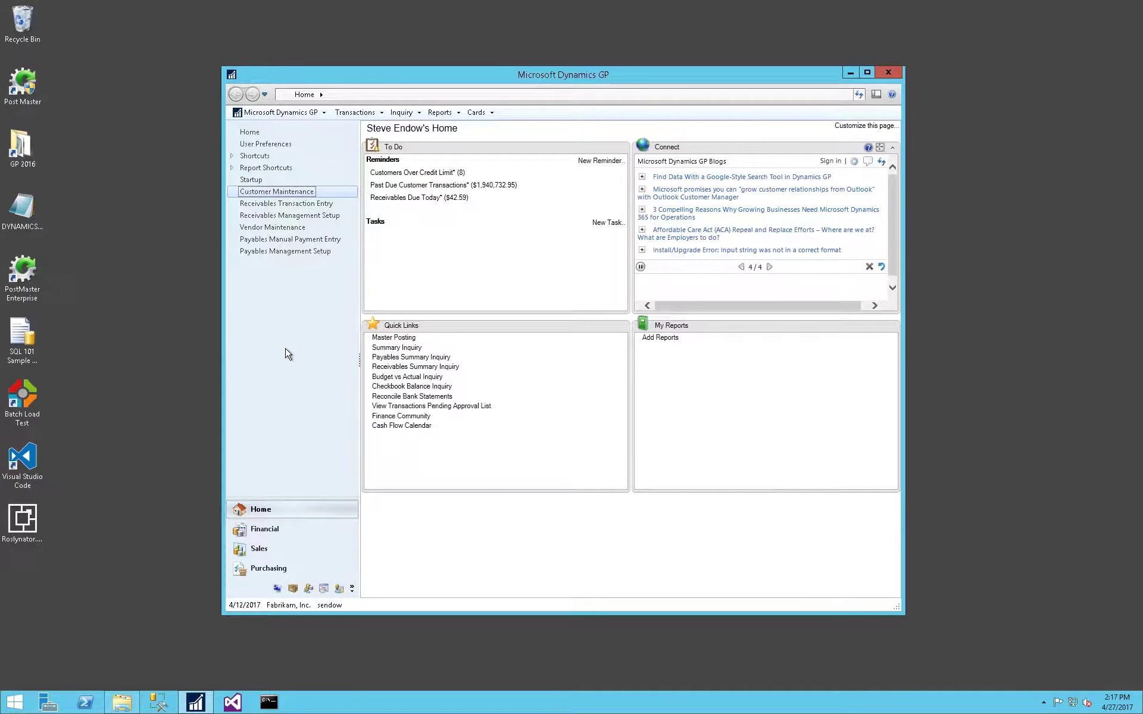
{"action": "left_click", "coordinate": [289, 191]}
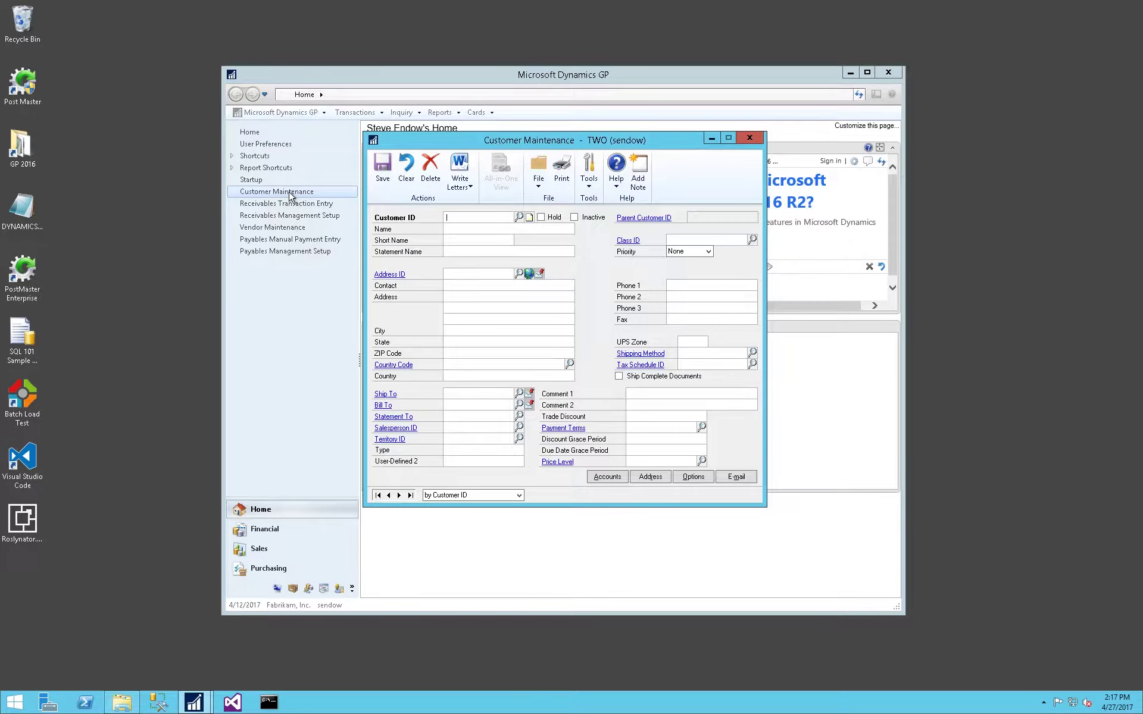
{"action": "type", "text": "Z"}
{"action": "key", "text": "Tab"}
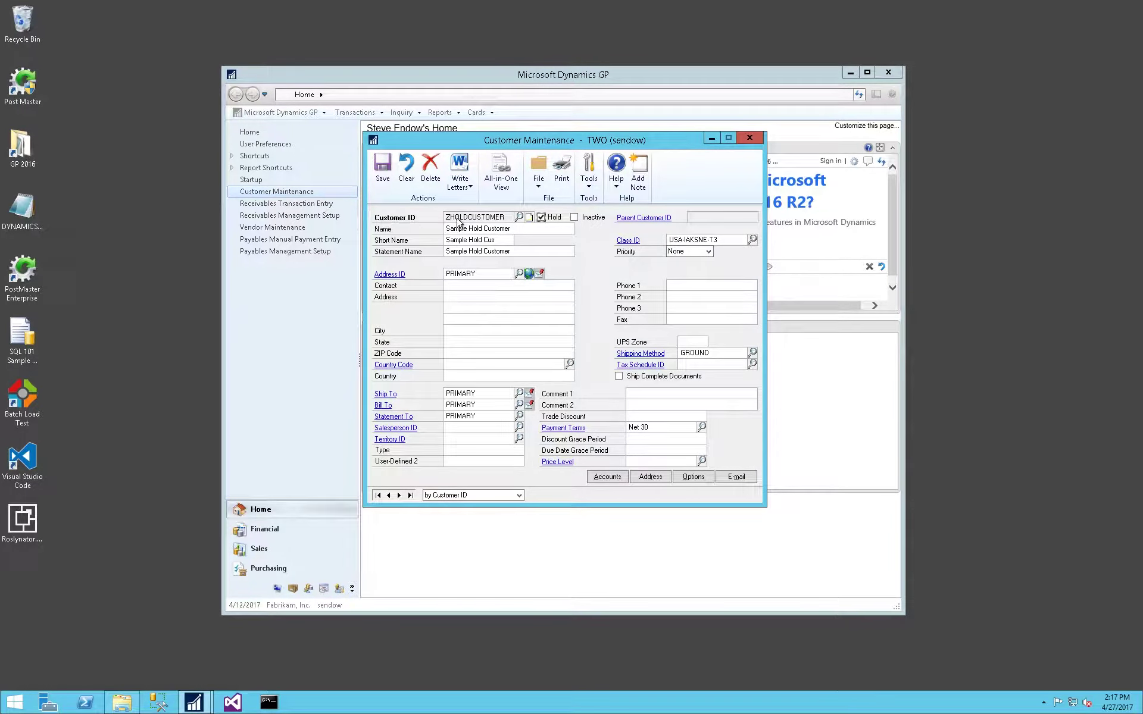
{"action": "left_click", "coordinate": [541, 218]}
Look up the Hold field description in the Customer Maintenance help, then close help.
{"action": "key", "text": "F1"}
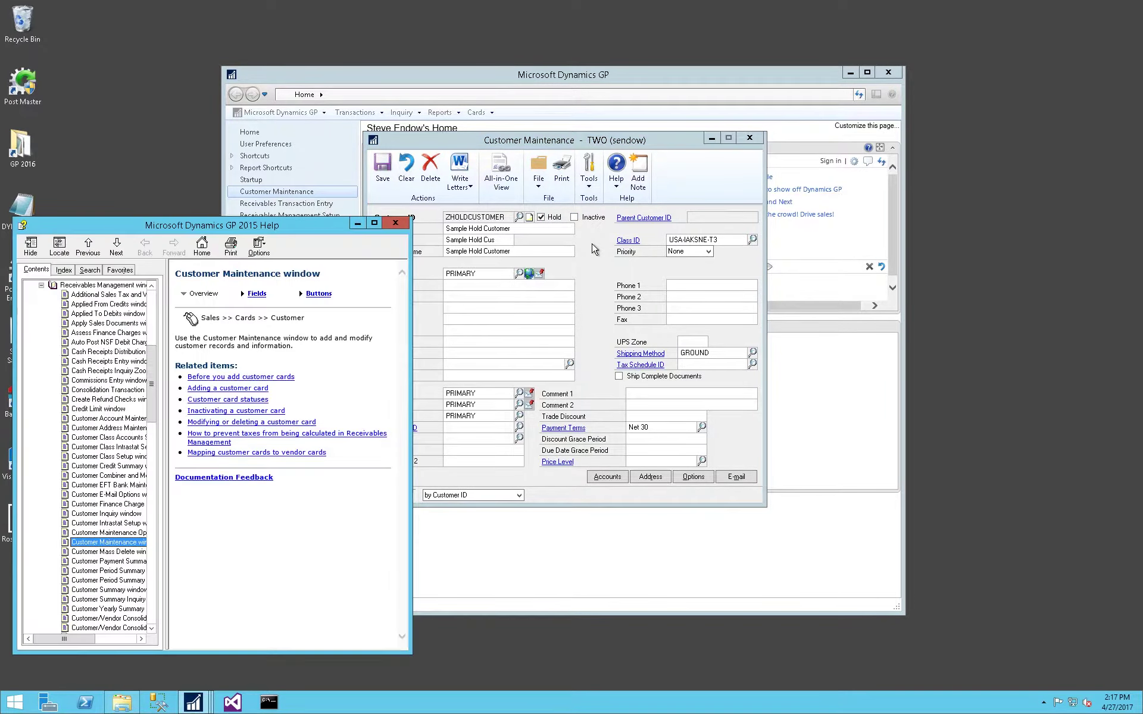
{"action": "left_click", "coordinate": [259, 295]}
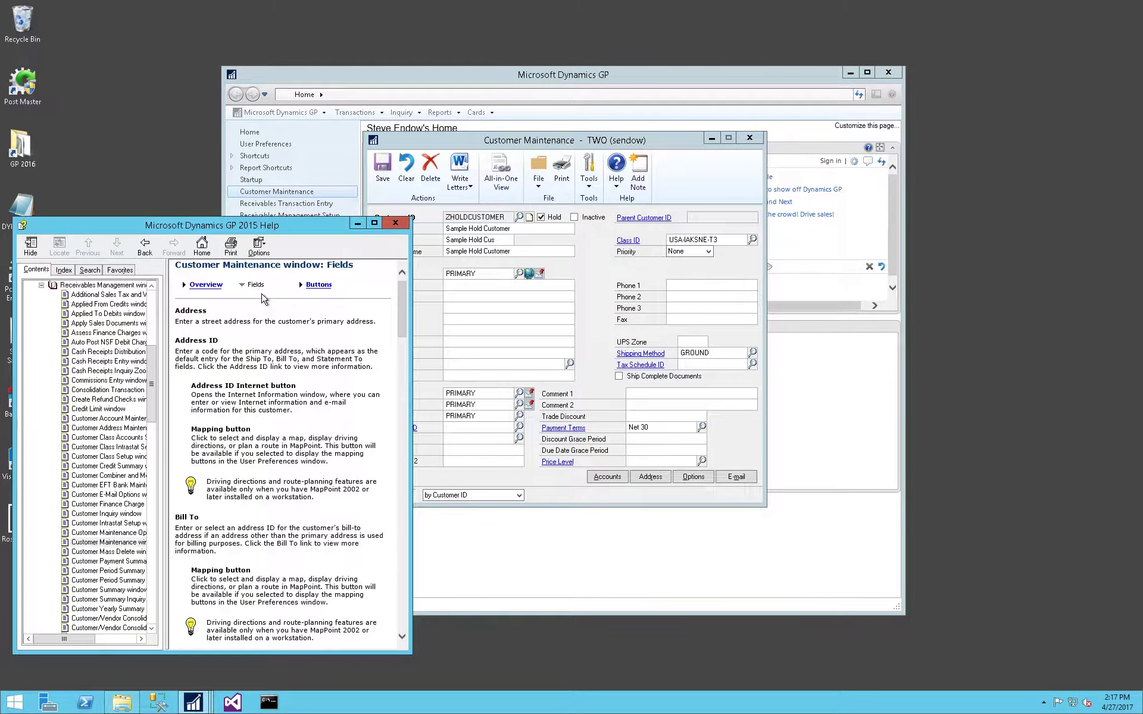
{"action": "key", "text": "ctrl+f"}
{"action": "type", "text": "hold"}
{"action": "key", "text": "Return"}
{"action": "key", "text": "Escape"}
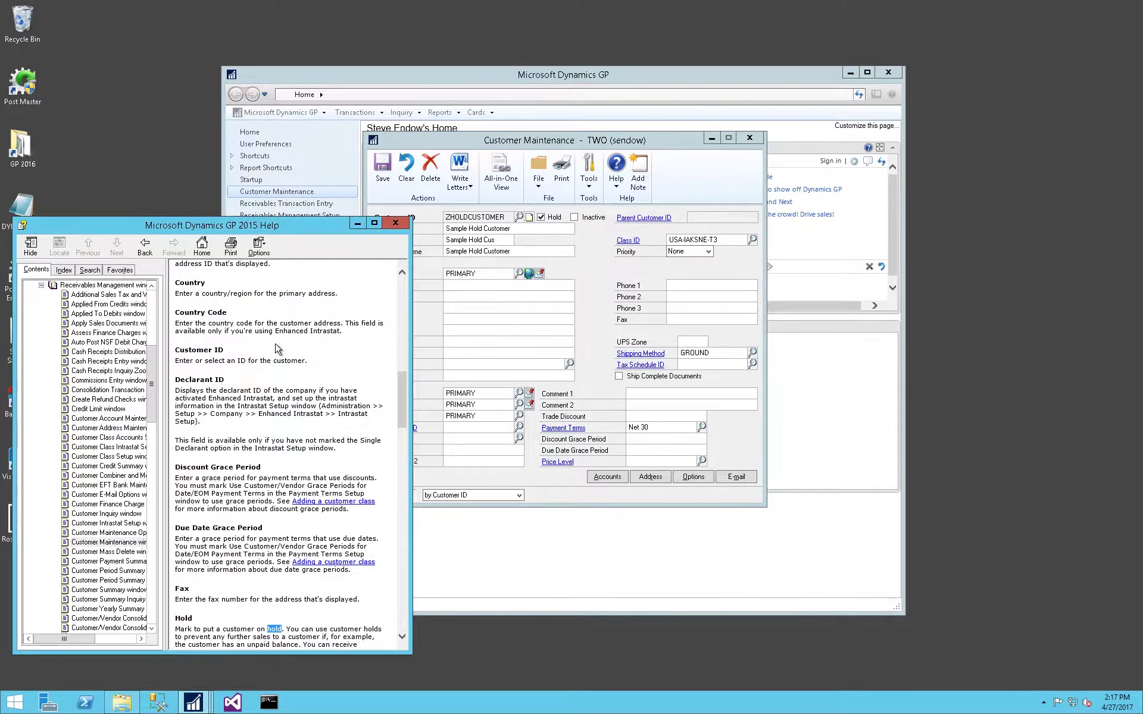
{"action": "scroll", "coordinate": [276, 350], "scroll_direction": "down", "scroll_amount": 10}
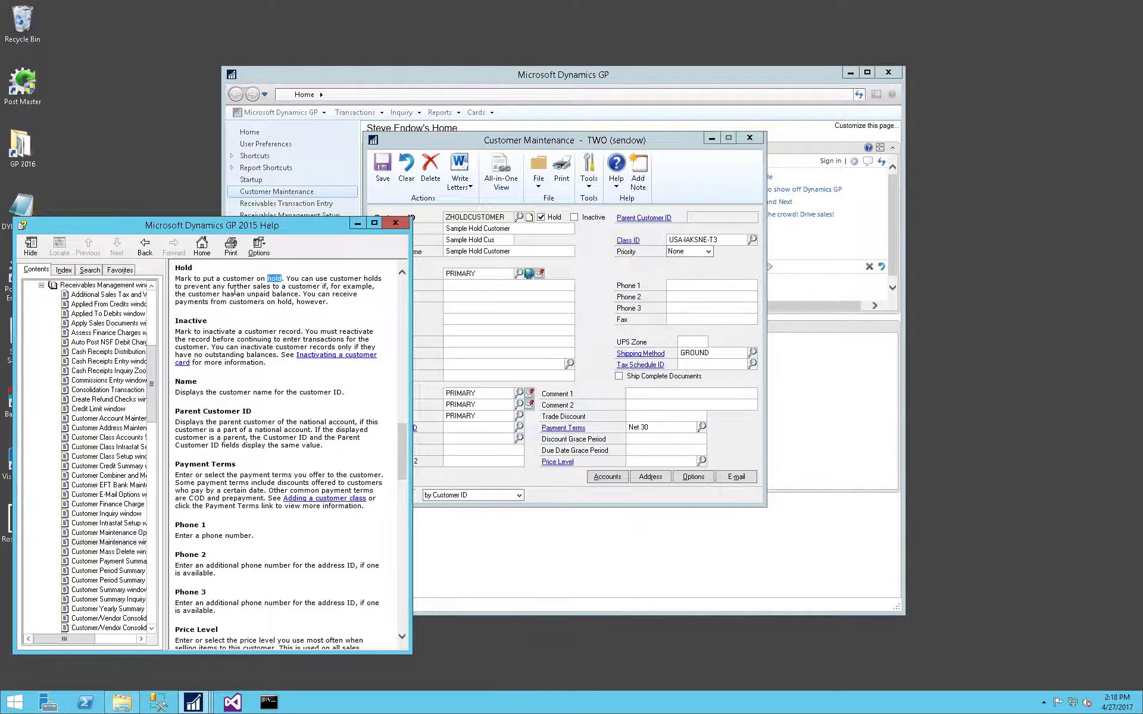
{"action": "left_click", "coordinate": [222, 279]}
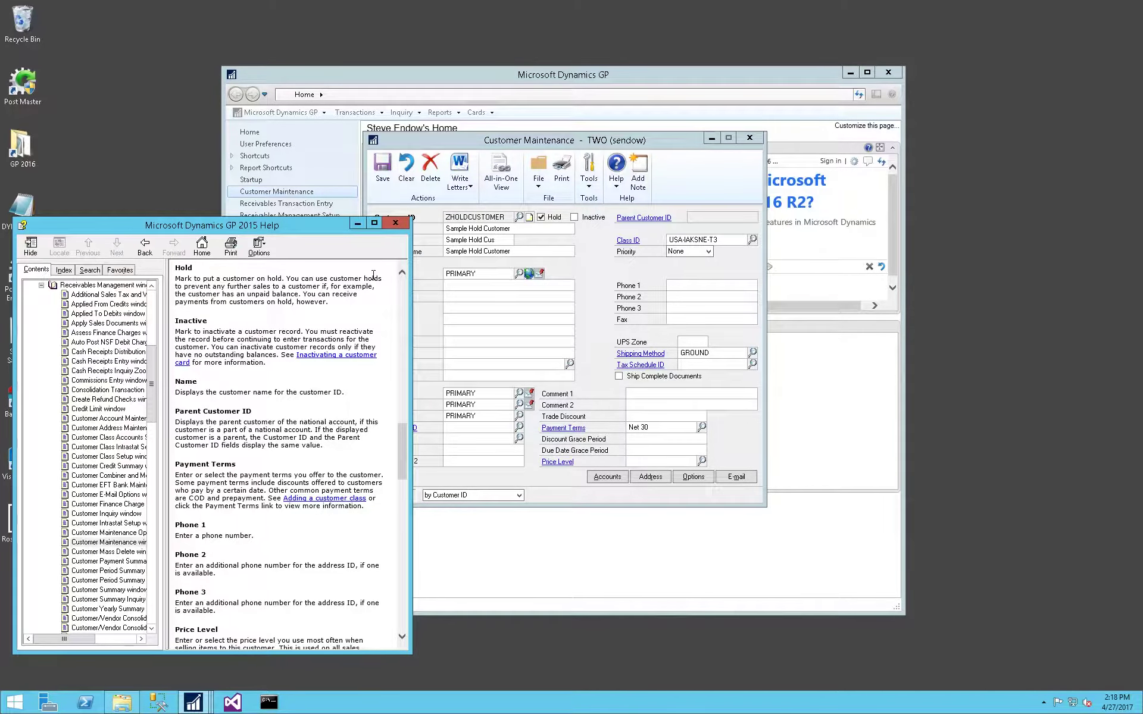
{"action": "left_click", "coordinate": [358, 223]}
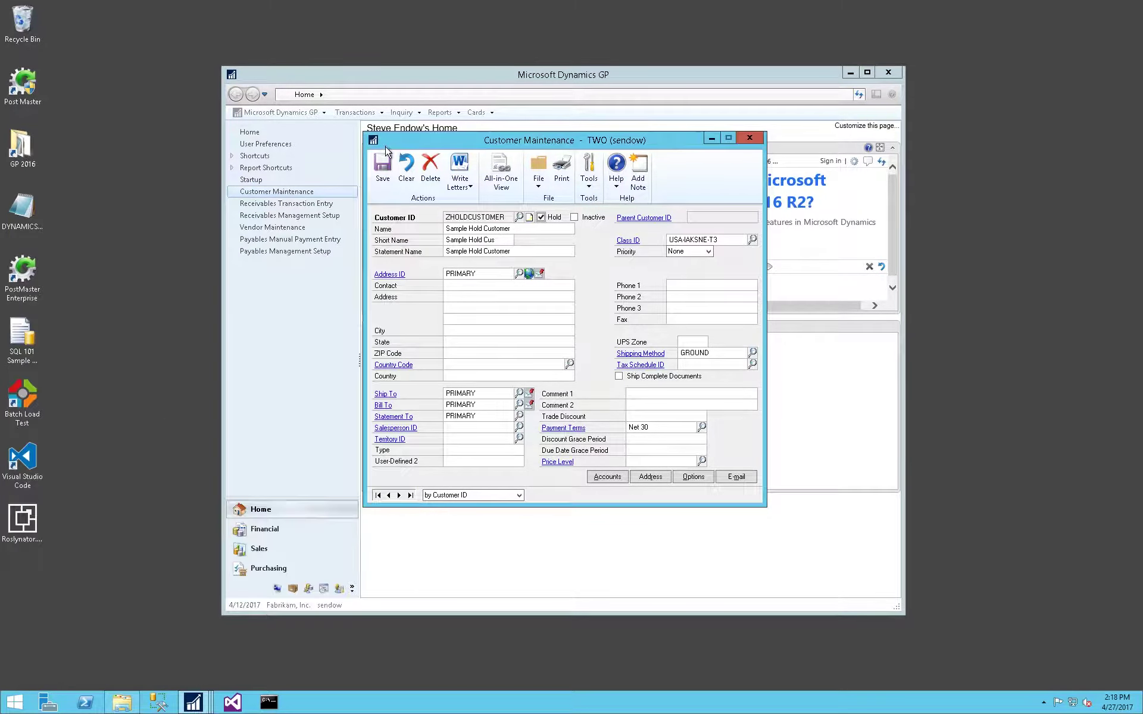
Clear and close the customer card and start a receivables invoice for ZHOLDCUSTOMER.
{"action": "left_click", "coordinate": [382, 167]}
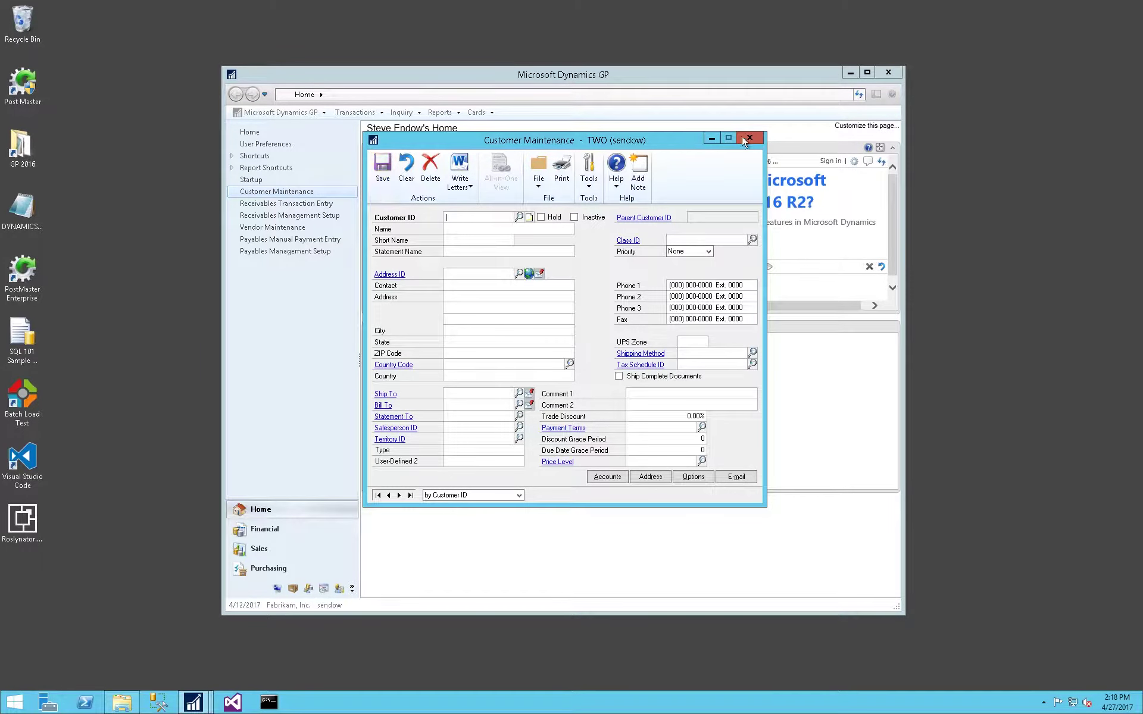
{"action": "left_click", "coordinate": [748, 138]}
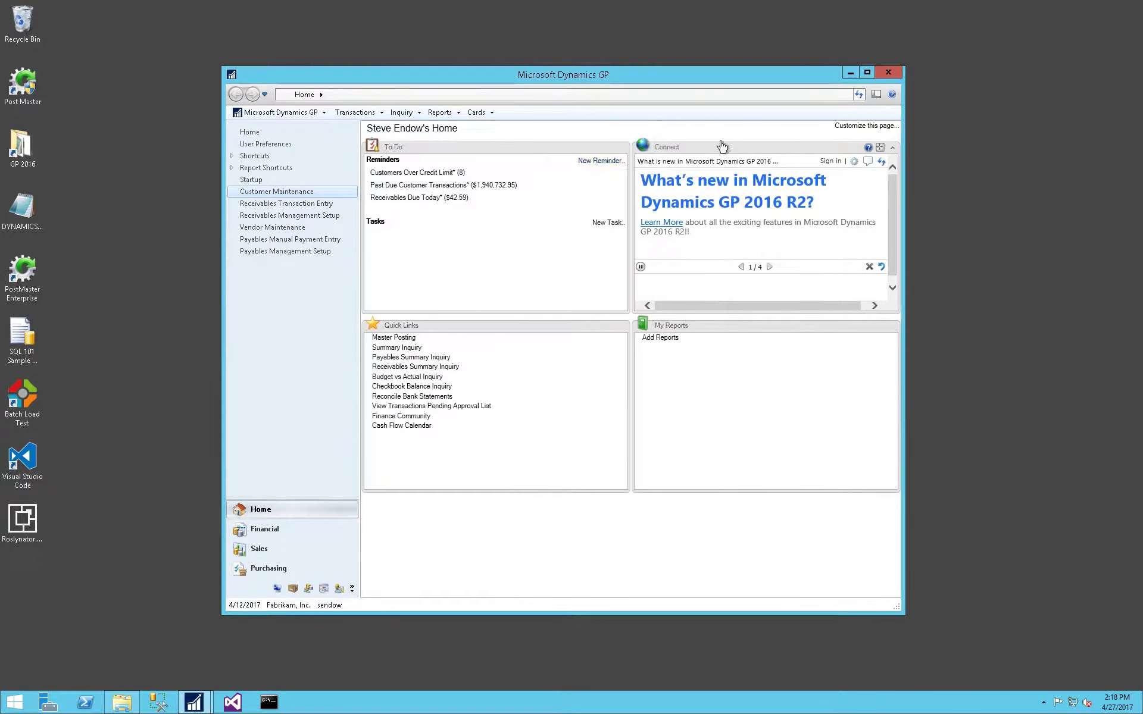
{"action": "left_click", "coordinate": [313, 204]}
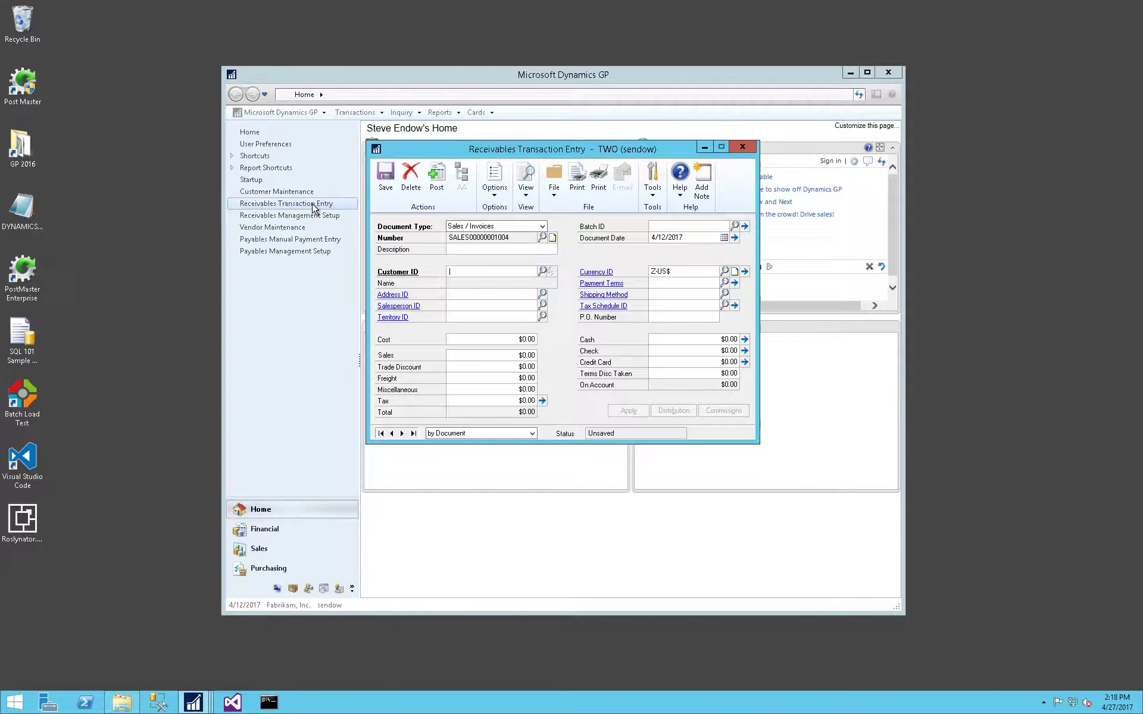
{"action": "type", "text": "ZHOLDCUSTOMER"}
{"action": "key", "text": "Tab"}
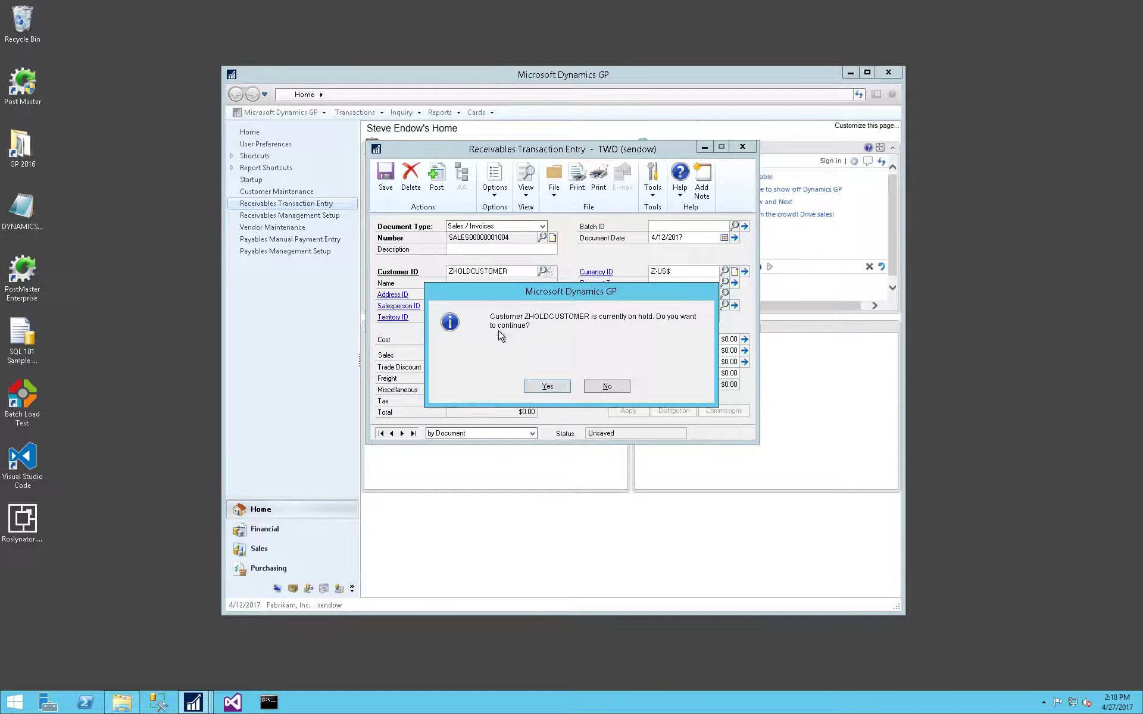
Continue past the customer-on-hold warning, then close and delete the trial invoice.
{"action": "left_click", "coordinate": [537, 388]}
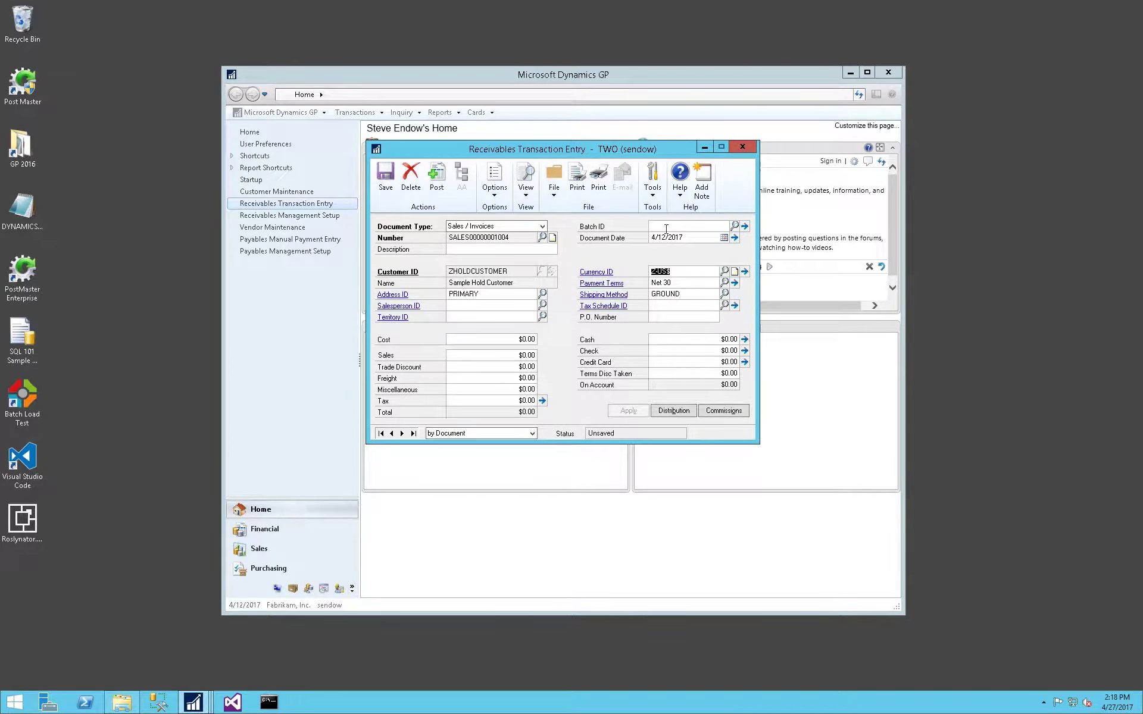
{"action": "left_click", "coordinate": [736, 147]}
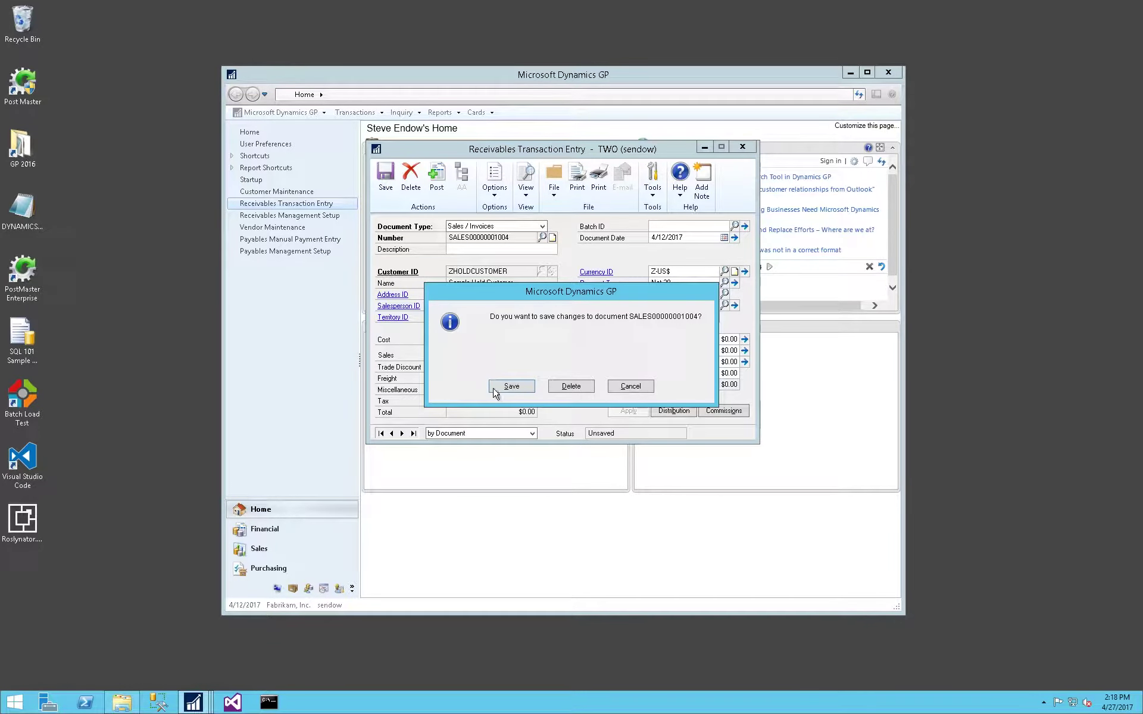
{"action": "left_click", "coordinate": [568, 387]}
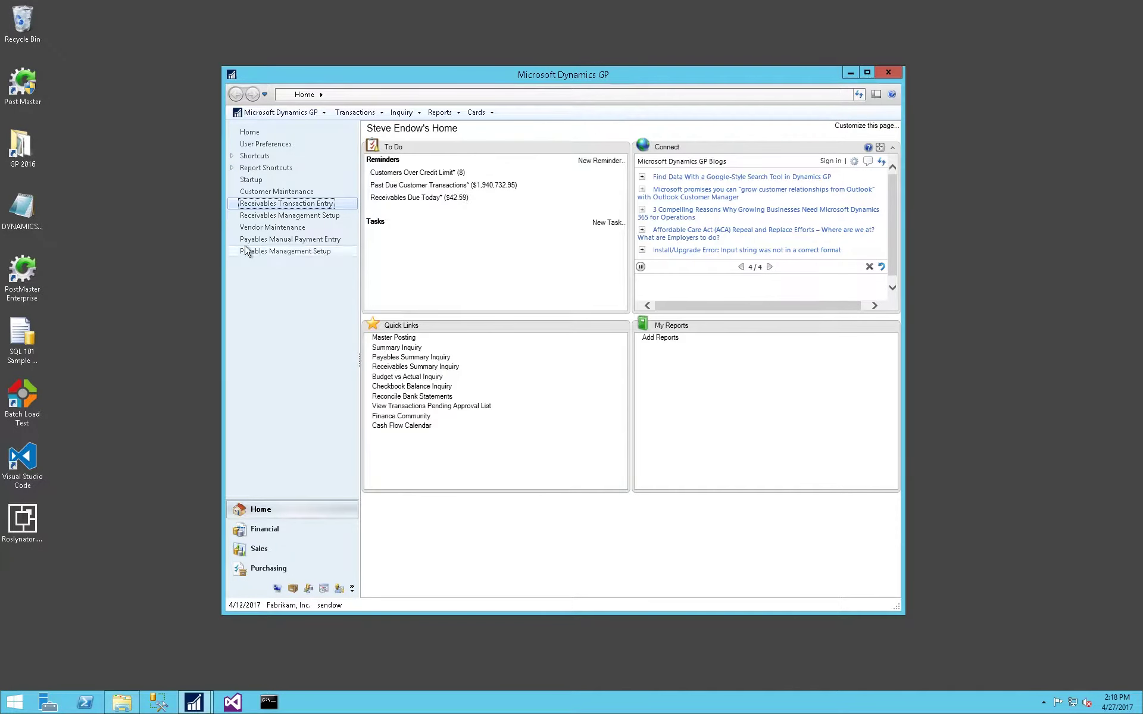
Set a Remove Customer Hold password in Receivables Management Setup and save it.
{"action": "left_click", "coordinate": [267, 217]}
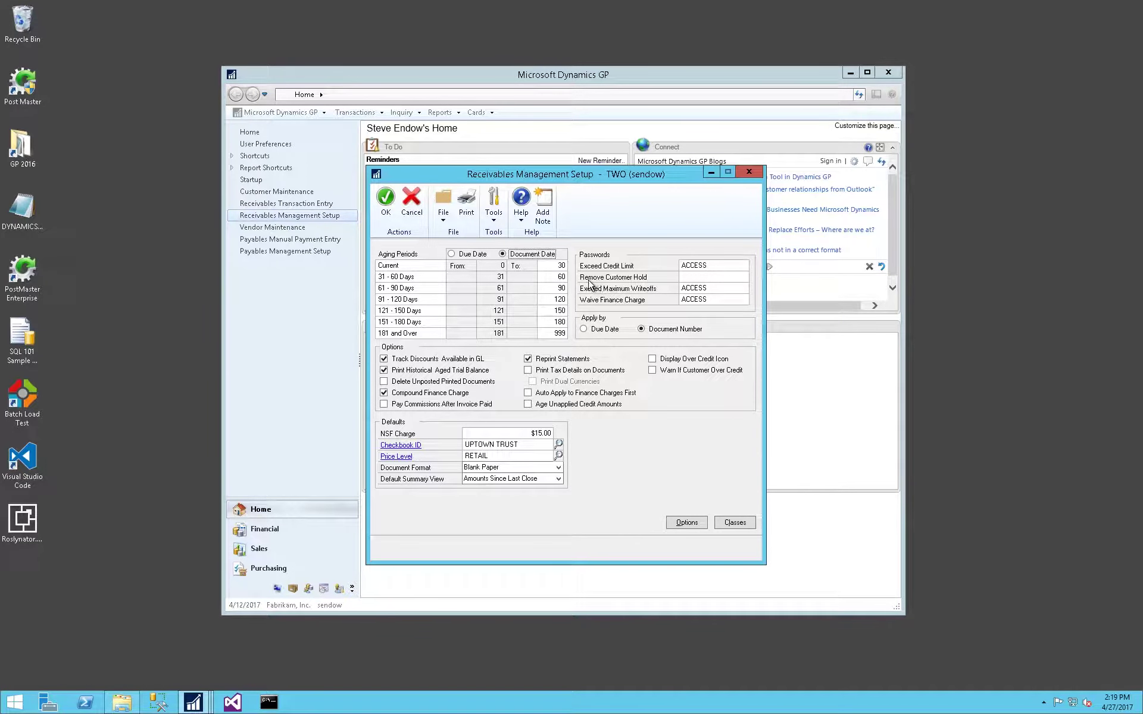
{"action": "left_click", "coordinate": [692, 276]}
{"action": "type", "text": "A"}
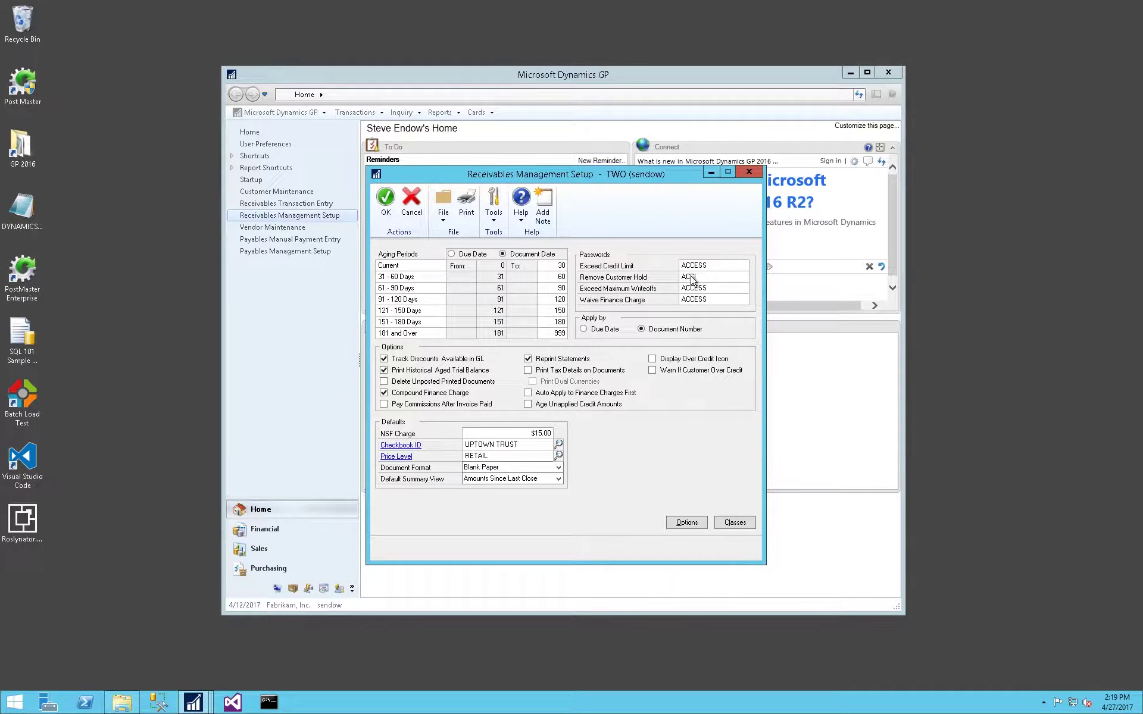
{"action": "type", "text": "CCESS"}
{"action": "left_click", "coordinate": [385, 210]}
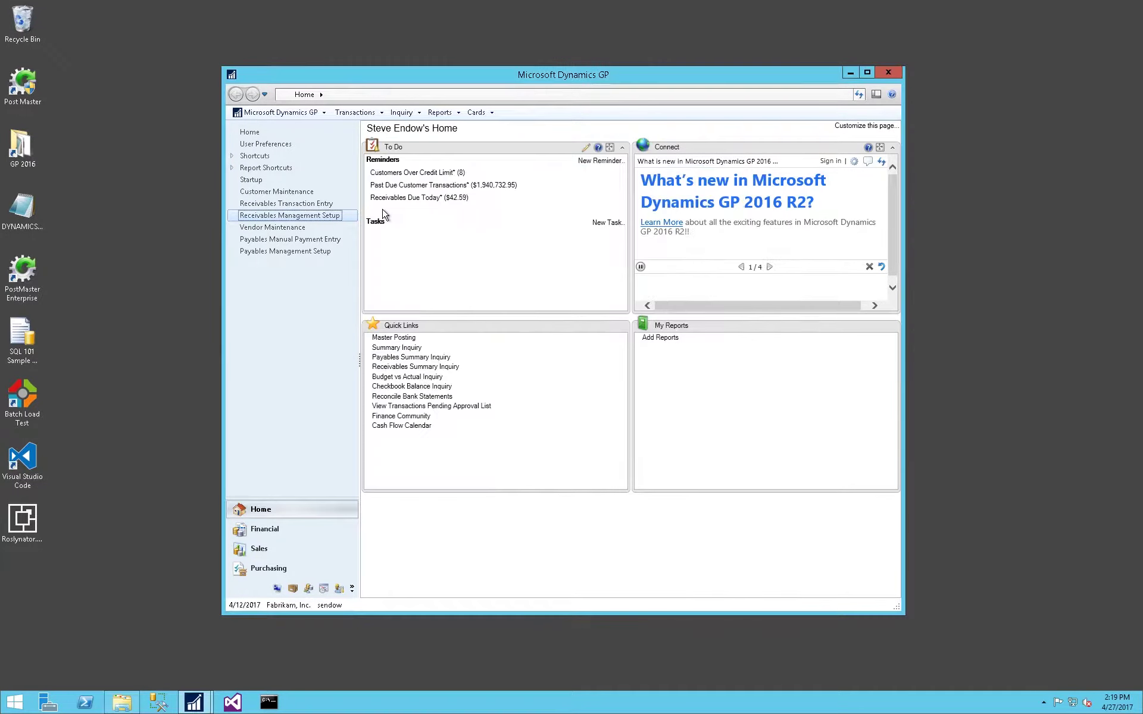
Start an invoice for the held customer, unlock it with the override password, then close it.
{"action": "left_click", "coordinate": [287, 204]}
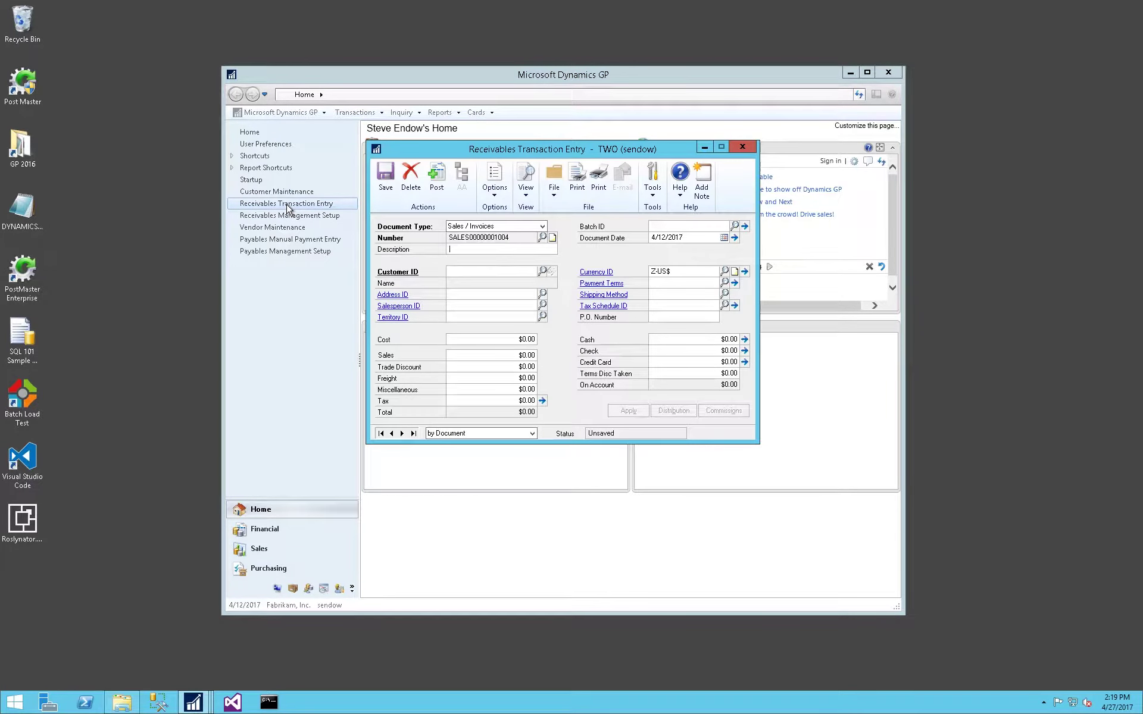
{"action": "key", "text": "Tab"}
{"action": "key", "text": "Tab"}
{"action": "key", "text": "Tab"}
{"action": "type", "text": "Z"}
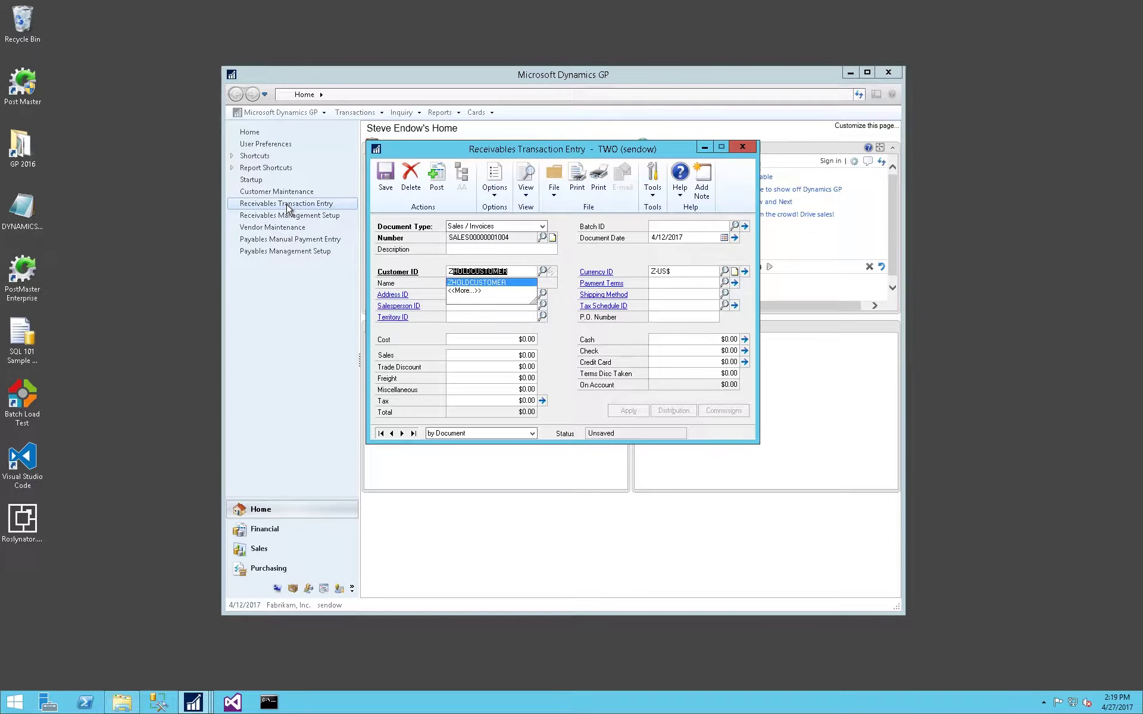
{"action": "key", "text": "Tab"}
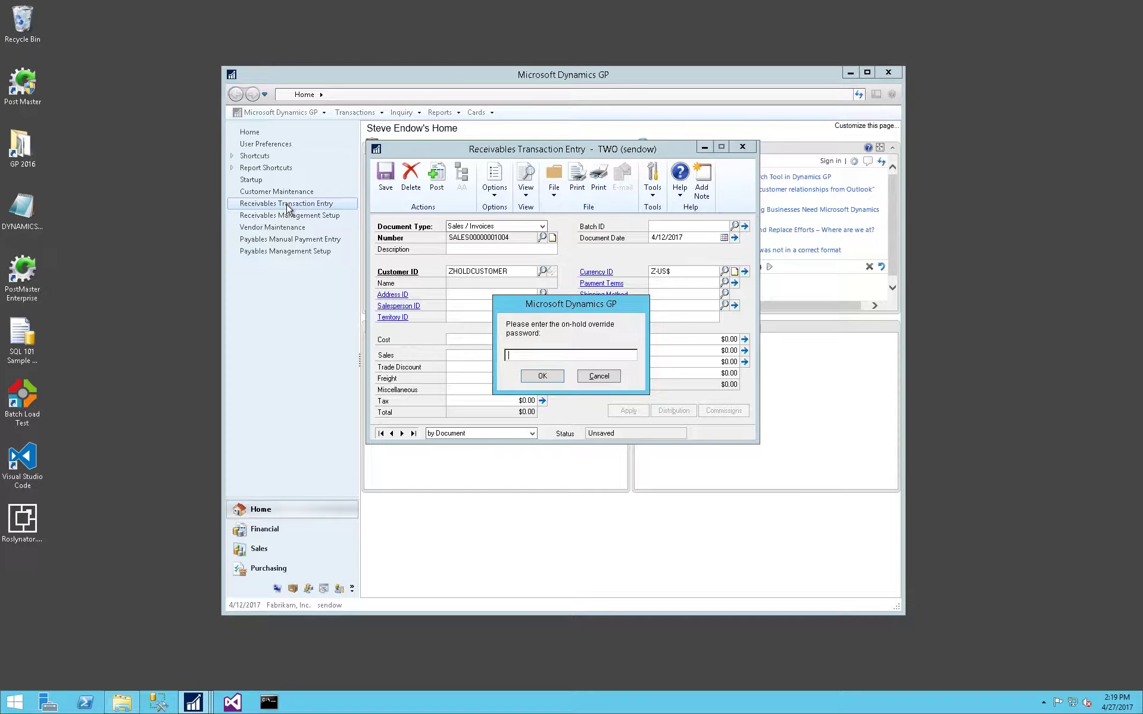
{"action": "type", "text": "password"}
{"action": "key", "text": "Return"}
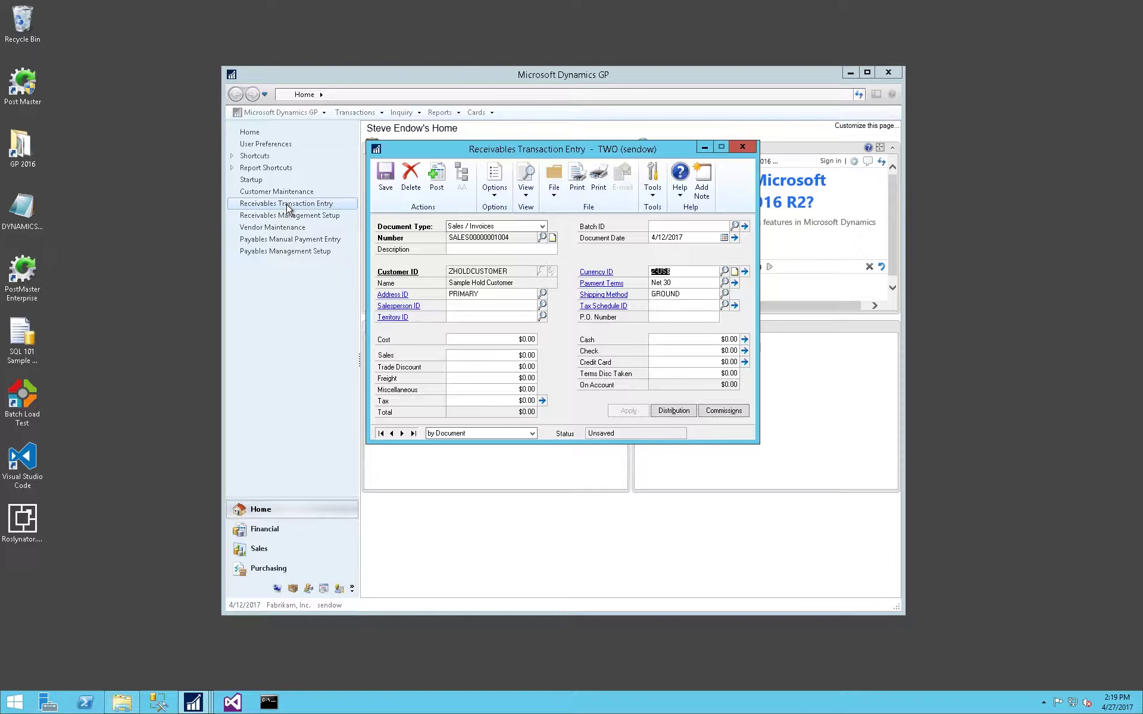
{"action": "left_click", "coordinate": [743, 148]}
Discard the unsaved invoice and check Receivables Management Setup without changes.
{"action": "left_click", "coordinate": [583, 390]}
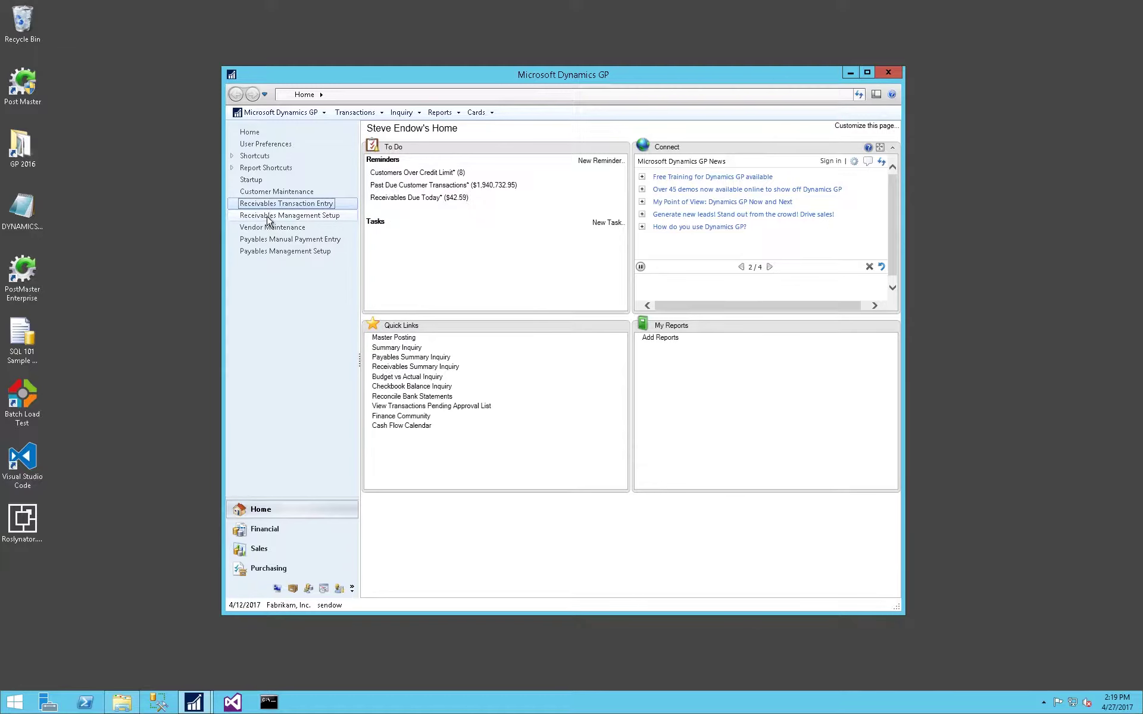
{"action": "left_click", "coordinate": [268, 216]}
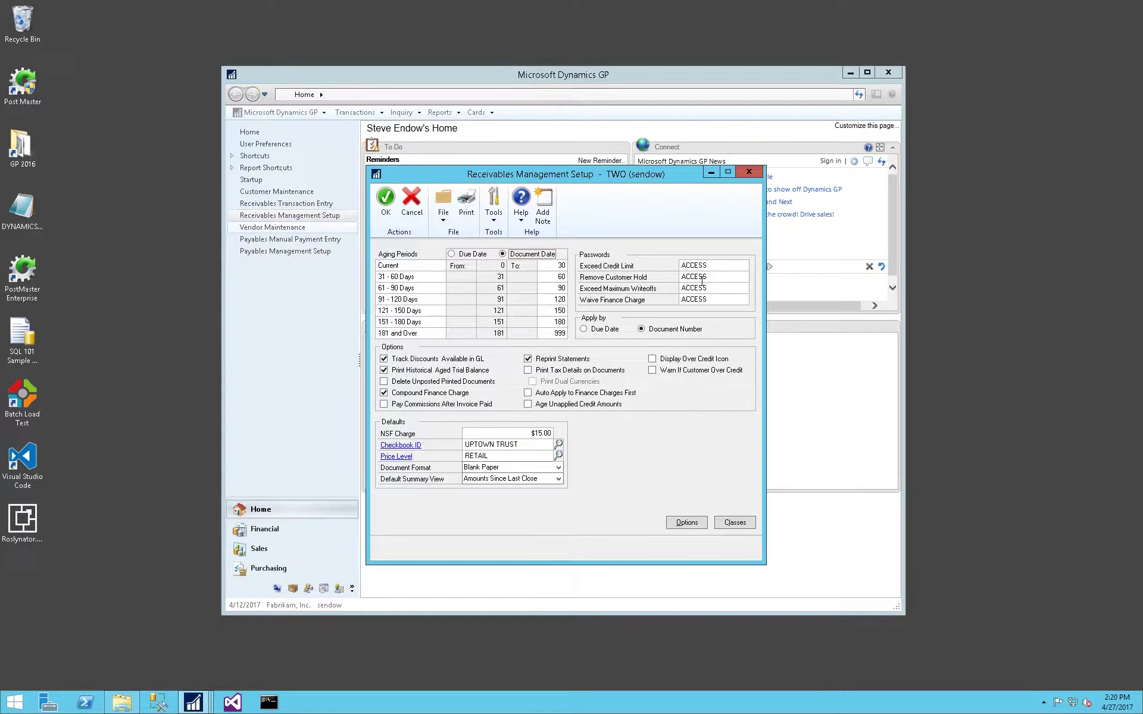
{"action": "left_click", "coordinate": [749, 171]}
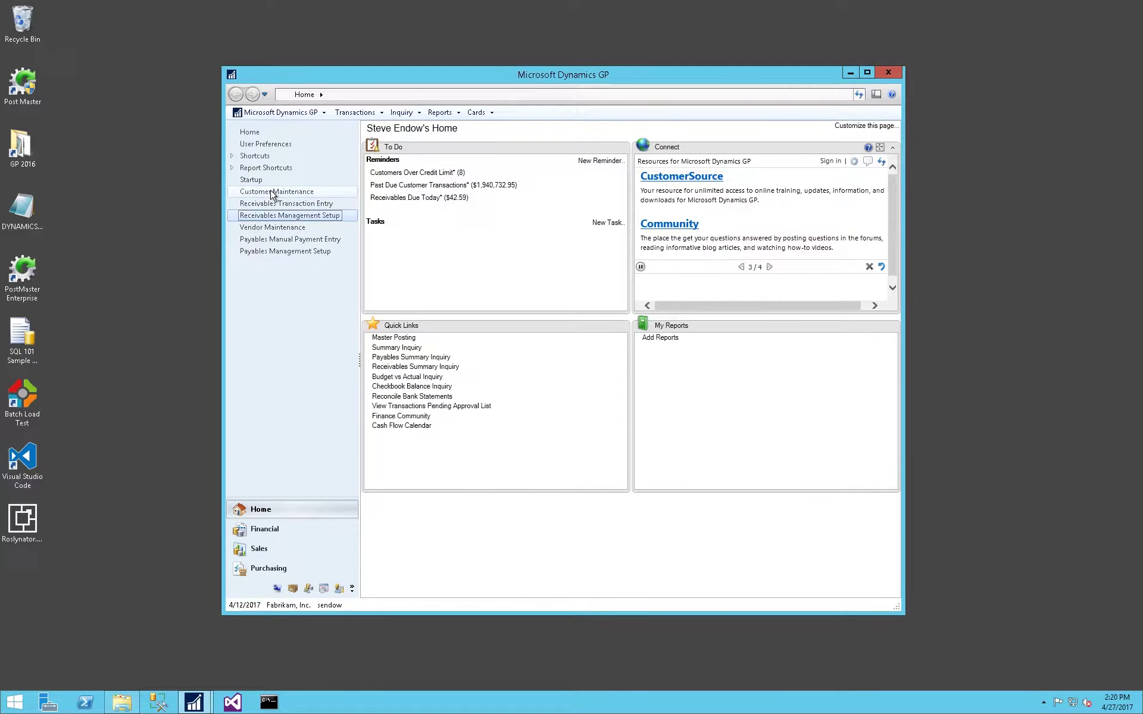
Take the customer off hold in Customer Maintenance and save the record.
{"action": "left_click", "coordinate": [271, 192]}
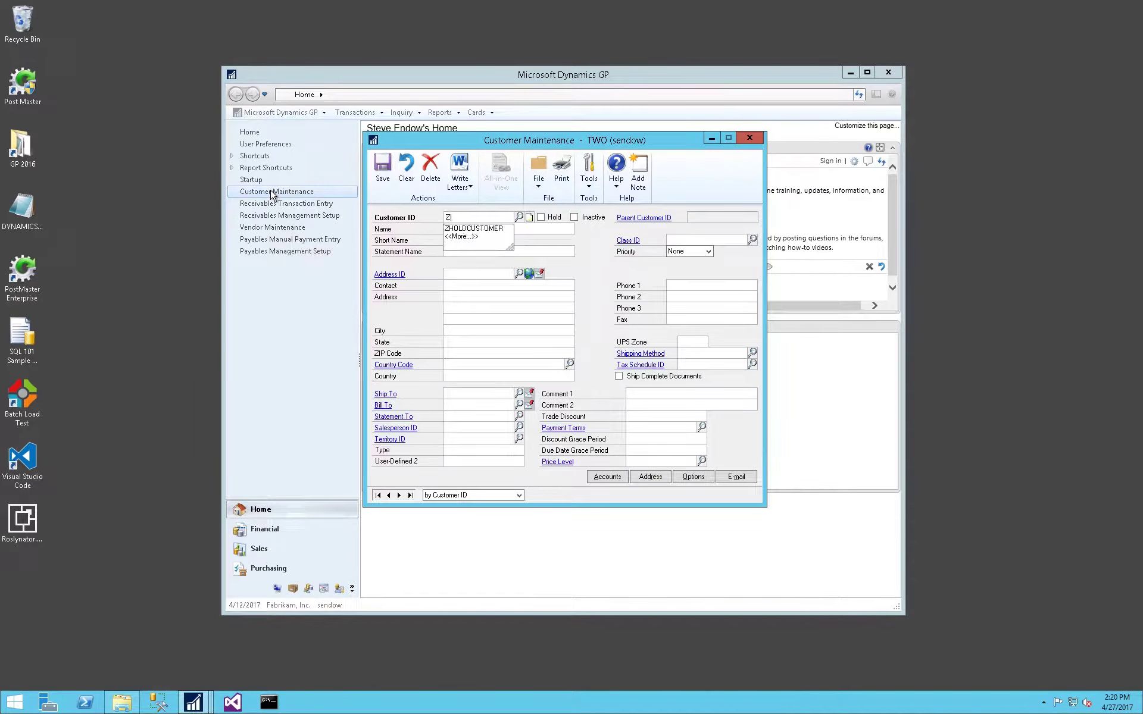
{"action": "left_click", "coordinate": [541, 216]}
{"action": "left_click", "coordinate": [380, 178]}
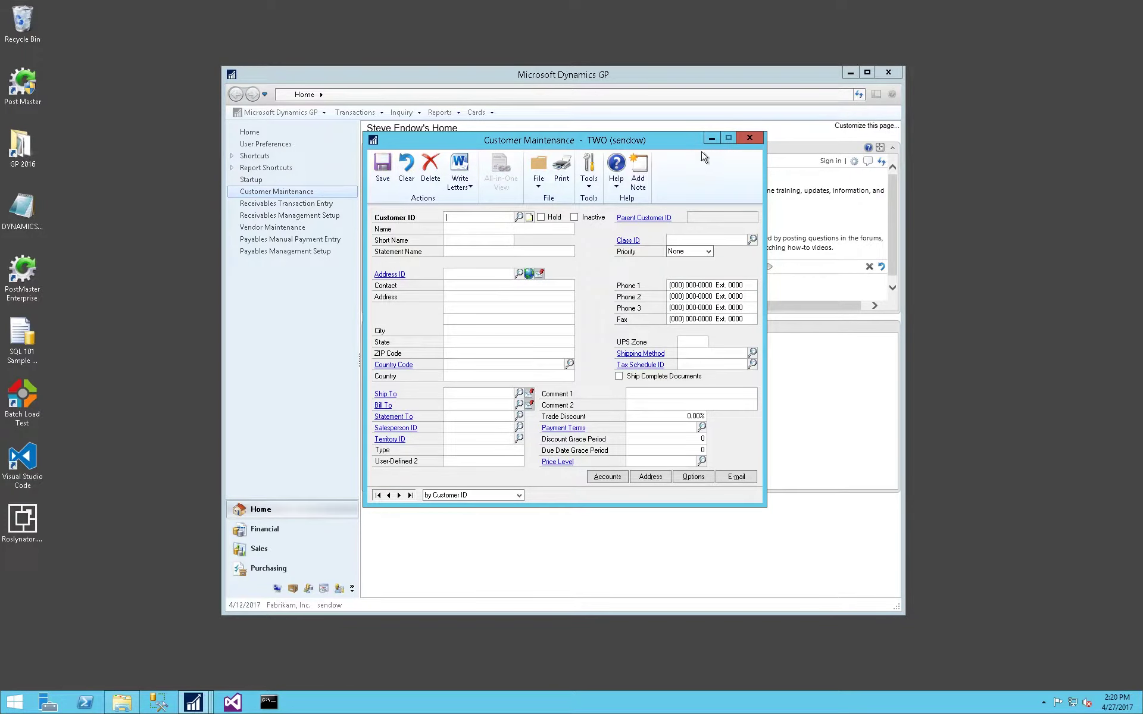
{"action": "left_click", "coordinate": [751, 137]}
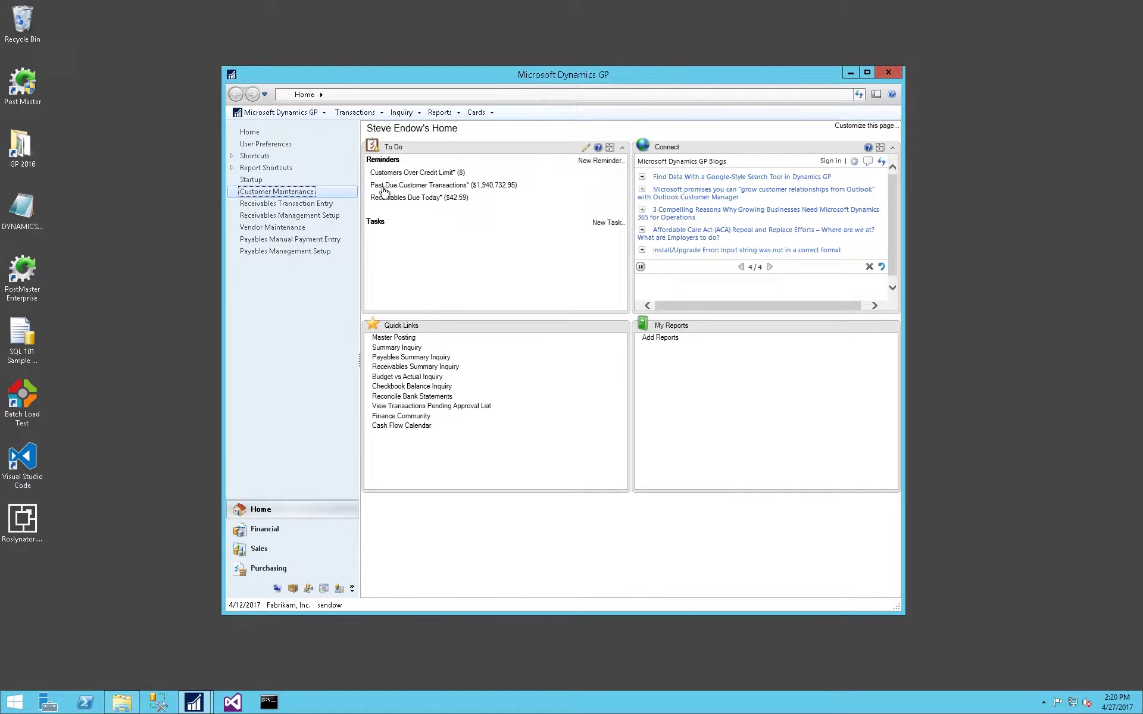
Reload the sample hold customer, tick Hold, and save it.
{"action": "left_click", "coordinate": [299, 193]}
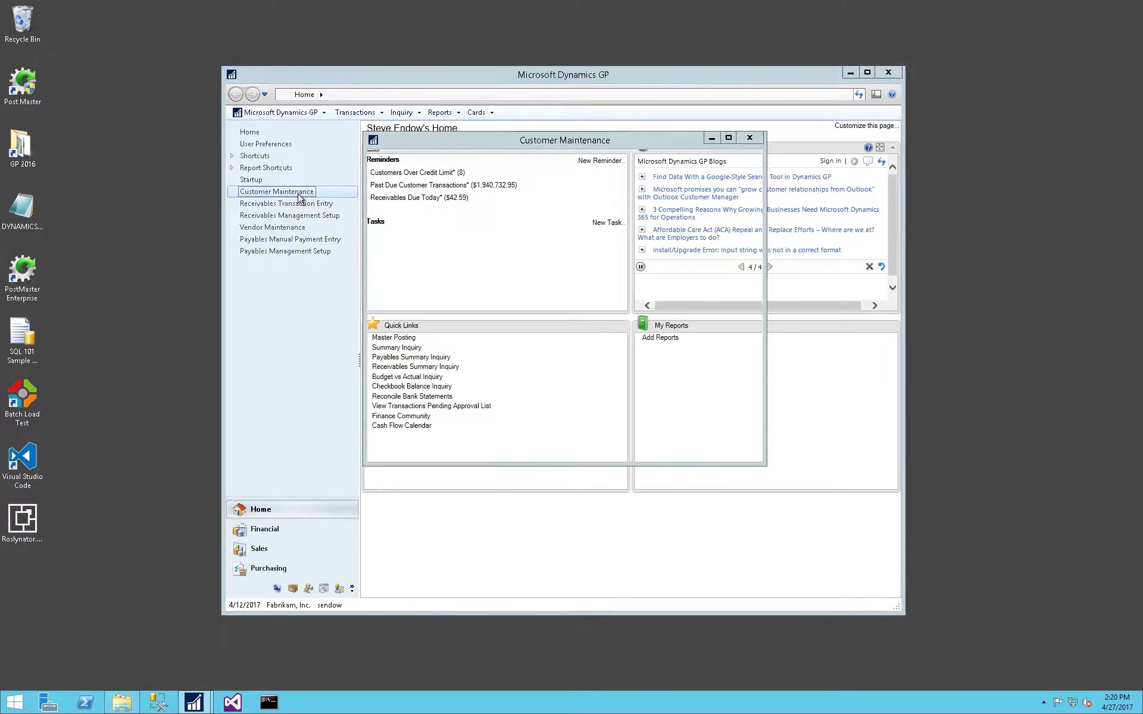
{"action": "type", "text": "Z"}
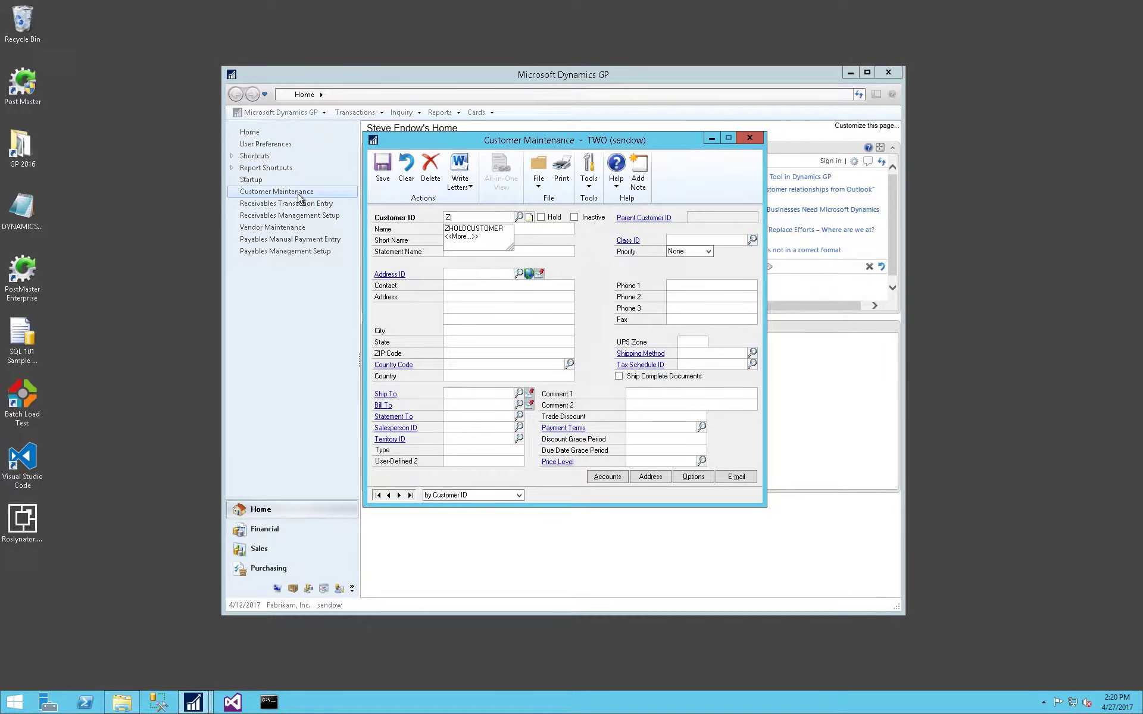
{"action": "key", "text": "Down"}
{"action": "key", "text": "Tab"}
{"action": "key", "text": "space"}
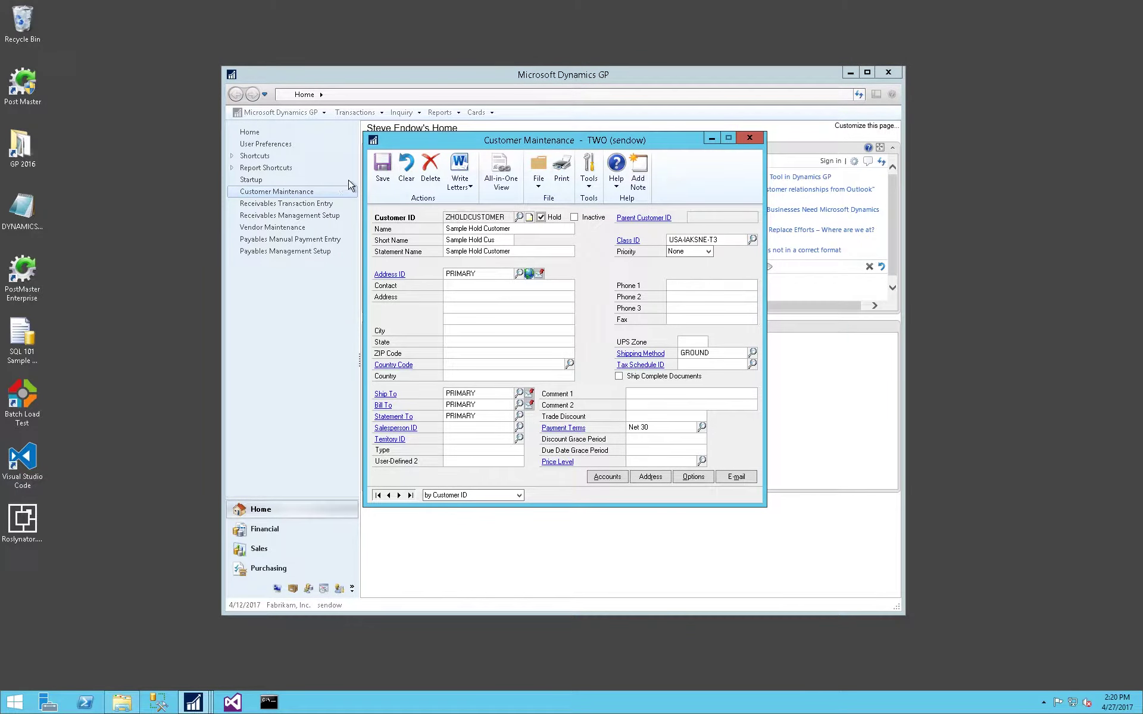
{"action": "left_click", "coordinate": [381, 177]}
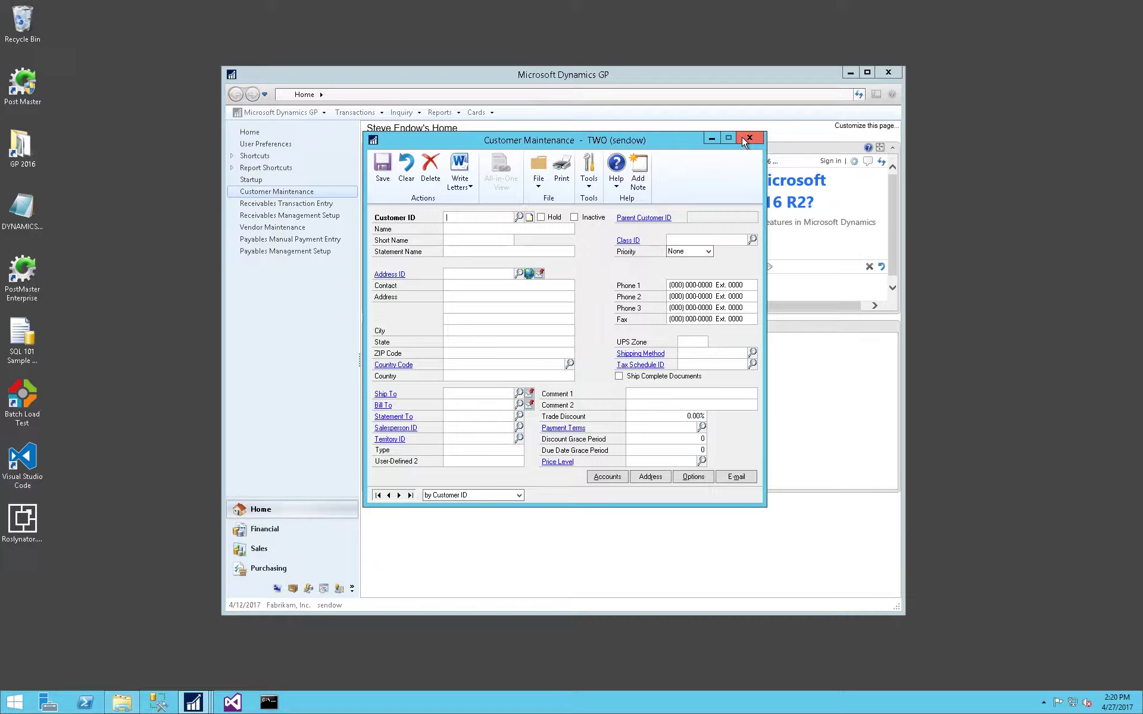
Close Customer Maintenance and view the About window showing version 16.00.0439 (RTM).
{"action": "left_click", "coordinate": [741, 137]}
{"action": "left_click", "coordinate": [891, 94]}
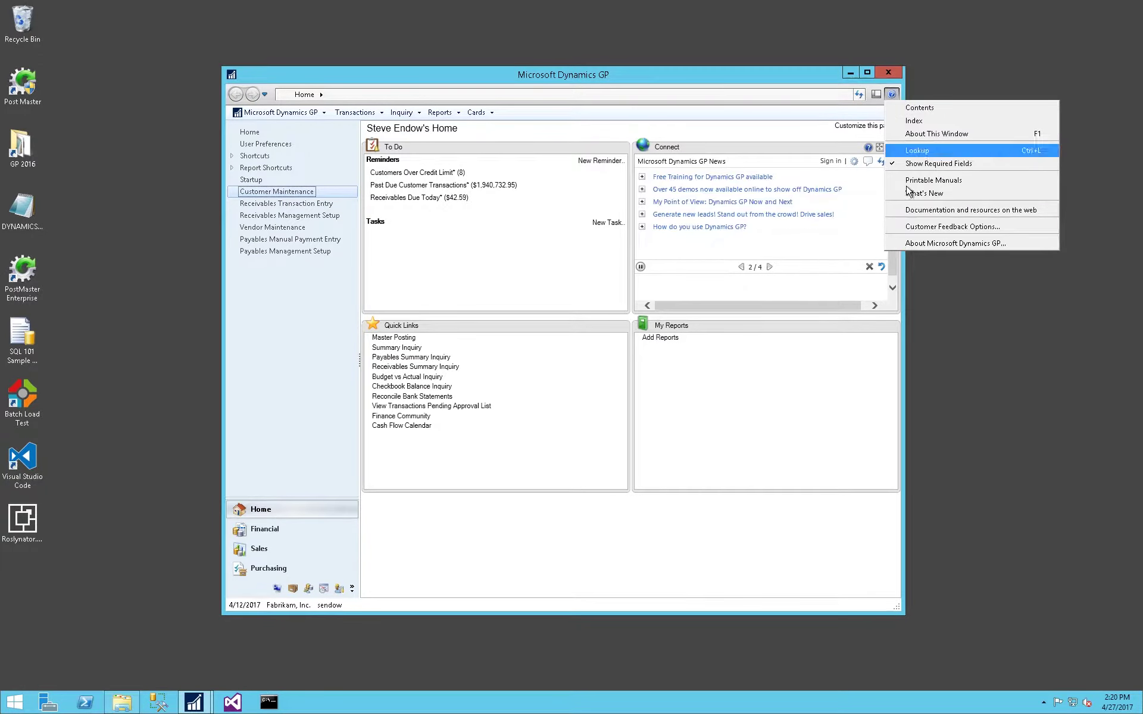
{"action": "left_click", "coordinate": [915, 243]}
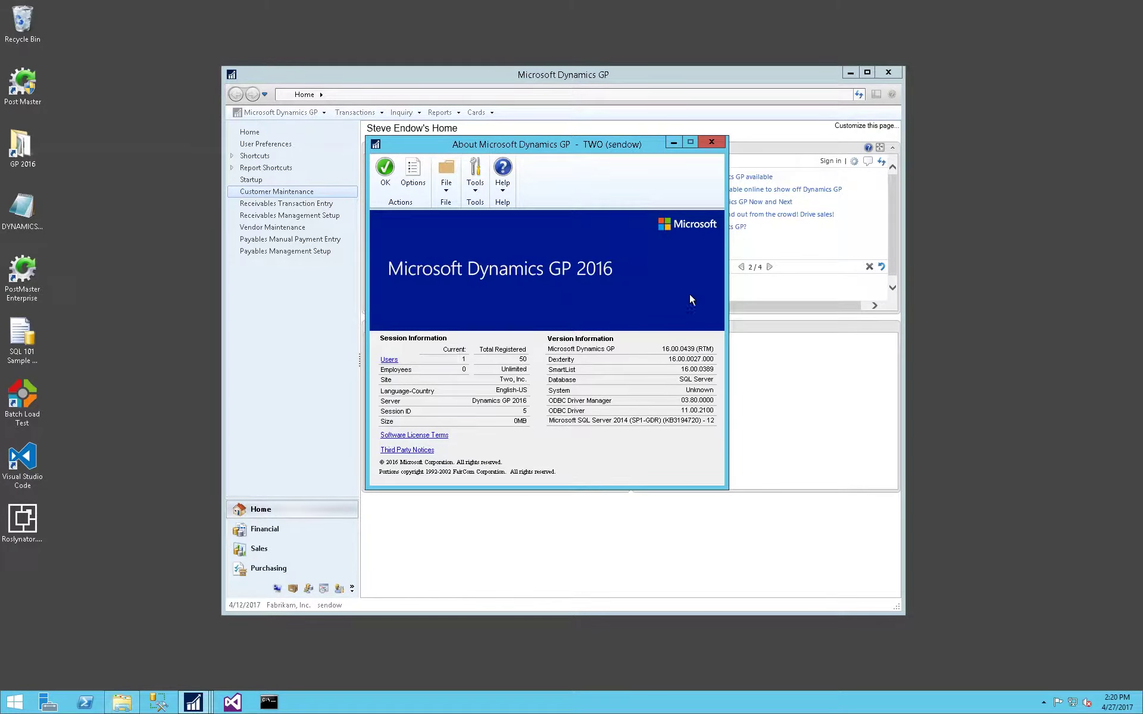
{"action": "left_click", "coordinate": [710, 144]}
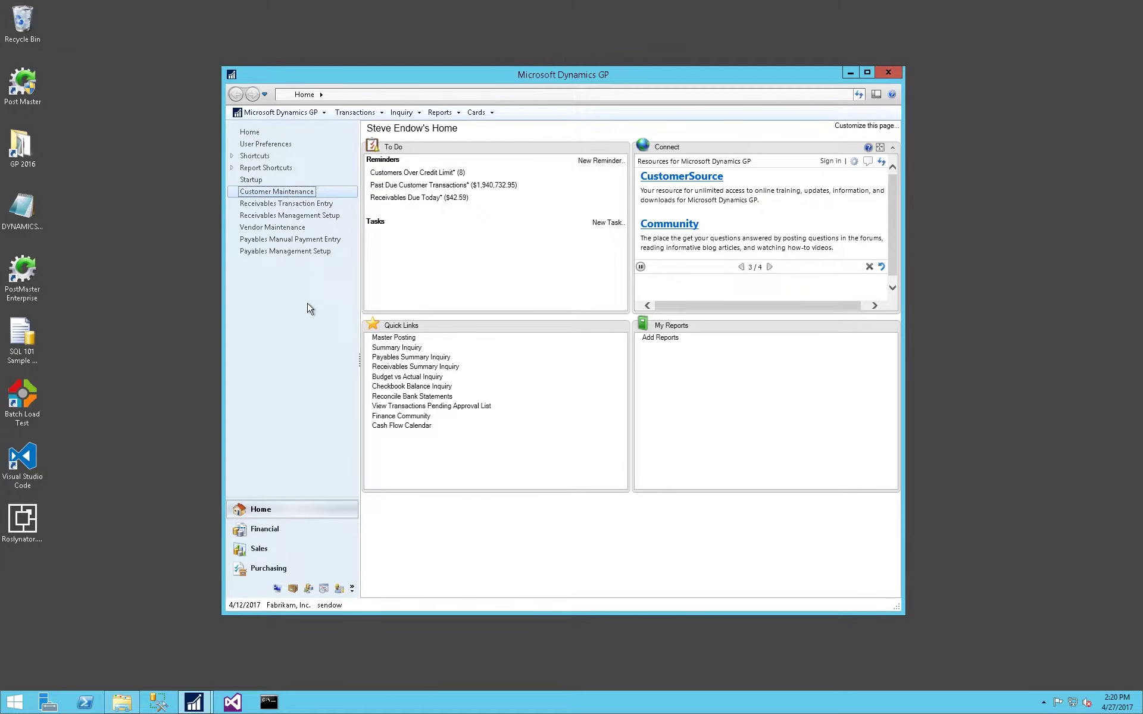
Load vendor ZHOLDVENDOR in Vendor Maintenance.
{"action": "left_click", "coordinate": [288, 228]}
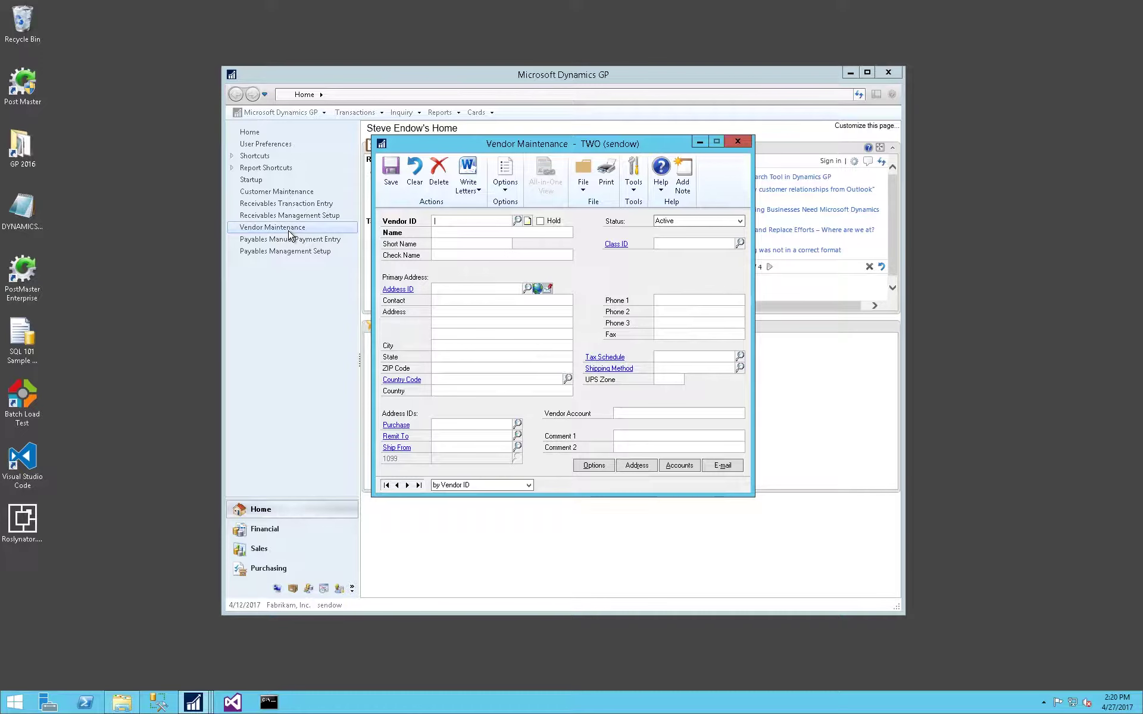
{"action": "type", "text": "ZHOLDVENDOR"}
{"action": "key", "text": "Tab"}
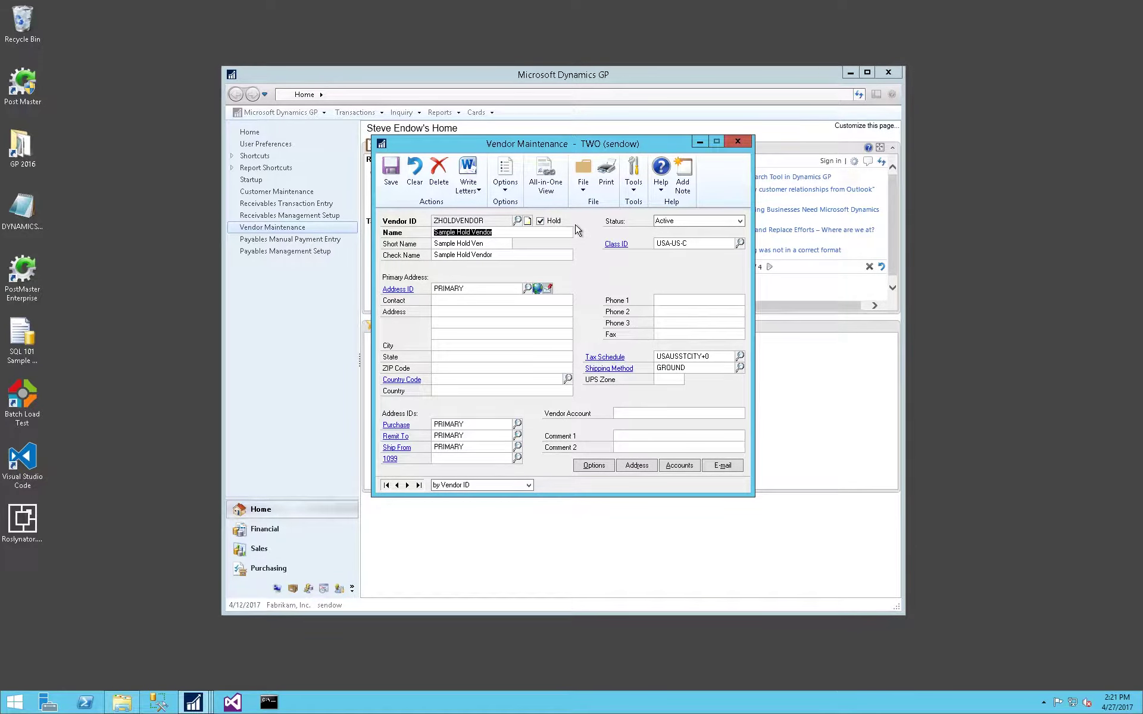
Find the Hold field description in the Vendor Maintenance help.
{"action": "key", "text": "F1"}
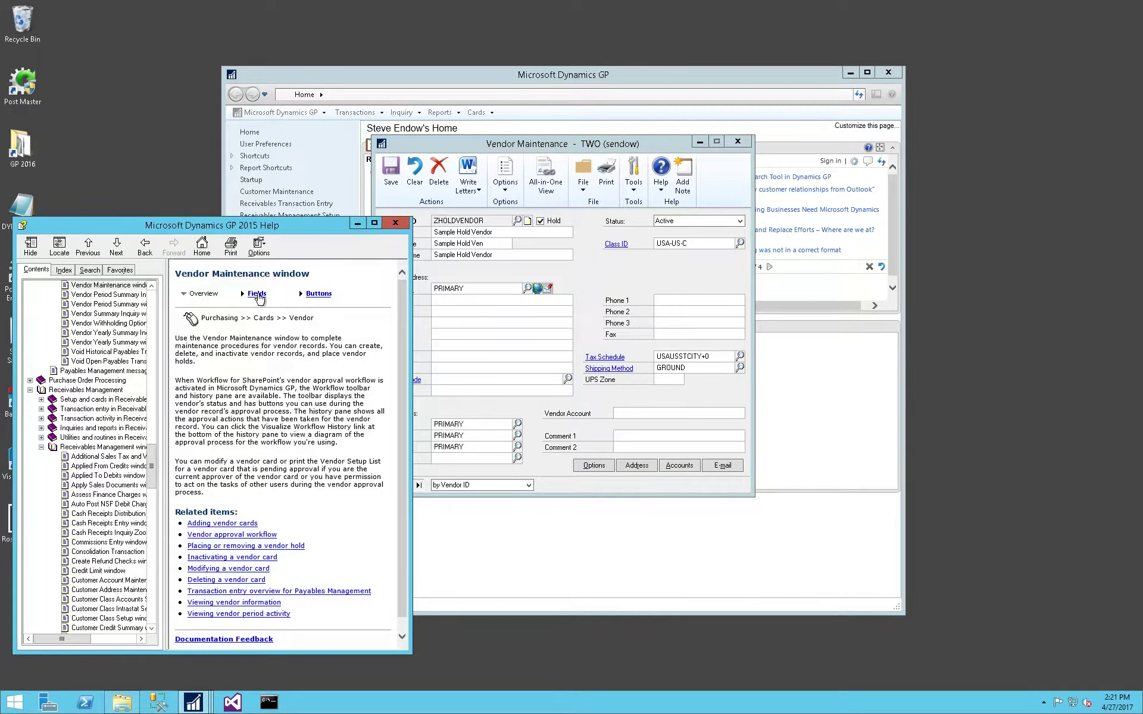
{"action": "left_click", "coordinate": [256, 294]}
{"action": "key", "text": "ctrl+f"}
{"action": "type", "text": "hold"}
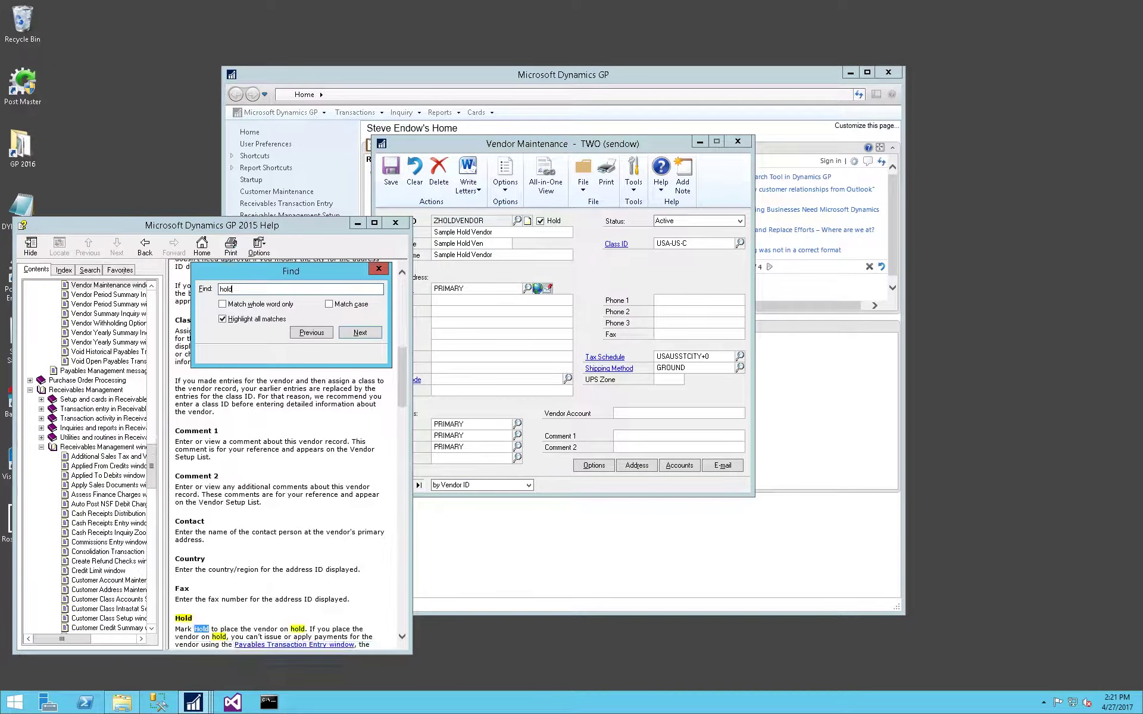
{"action": "key", "text": "Escape"}
{"action": "scroll", "coordinate": [288, 361], "scroll_direction": "down", "scroll_amount": 5}
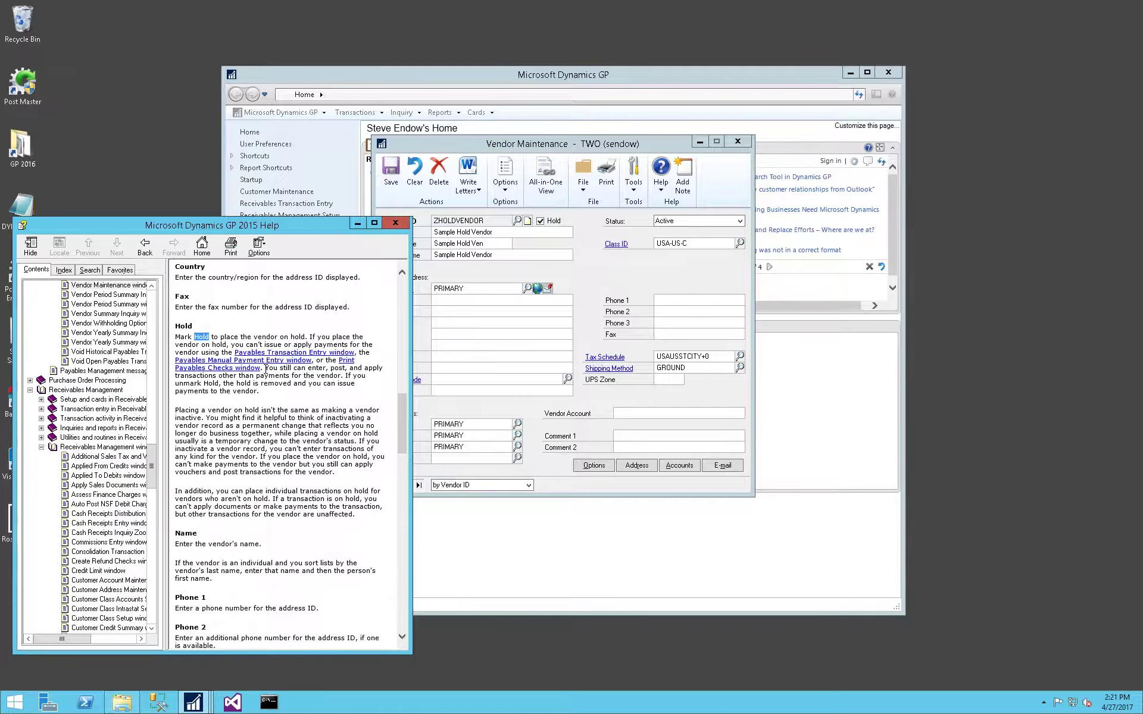
Close the help and the vendor card, then open Payables Manual Payment Entry.
{"action": "left_click", "coordinate": [629, 279]}
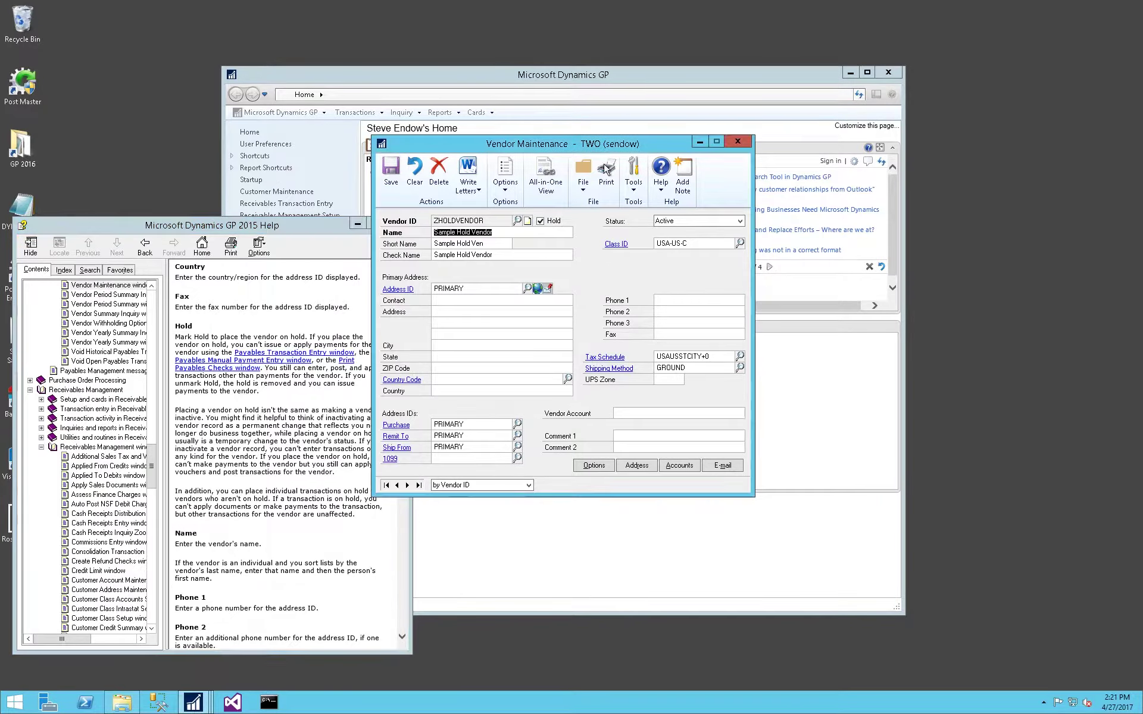
{"action": "left_click_drag", "start_coordinate": [590, 149], "coordinate": [659, 154]}
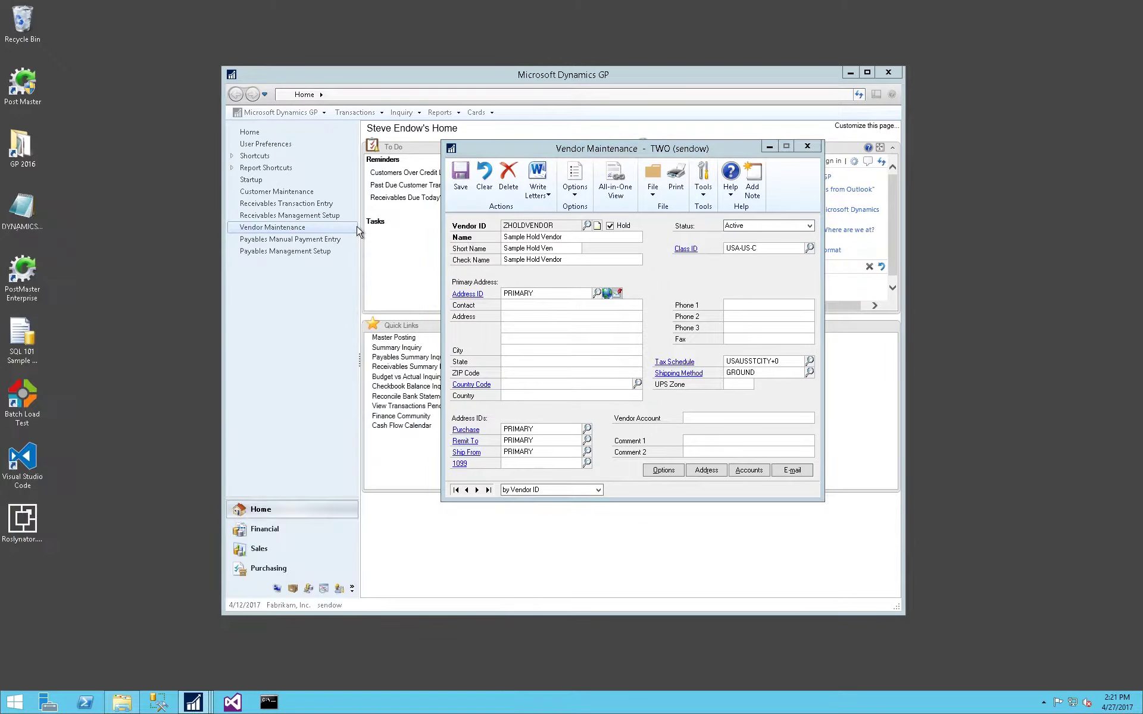
{"action": "left_click", "coordinate": [357, 225]}
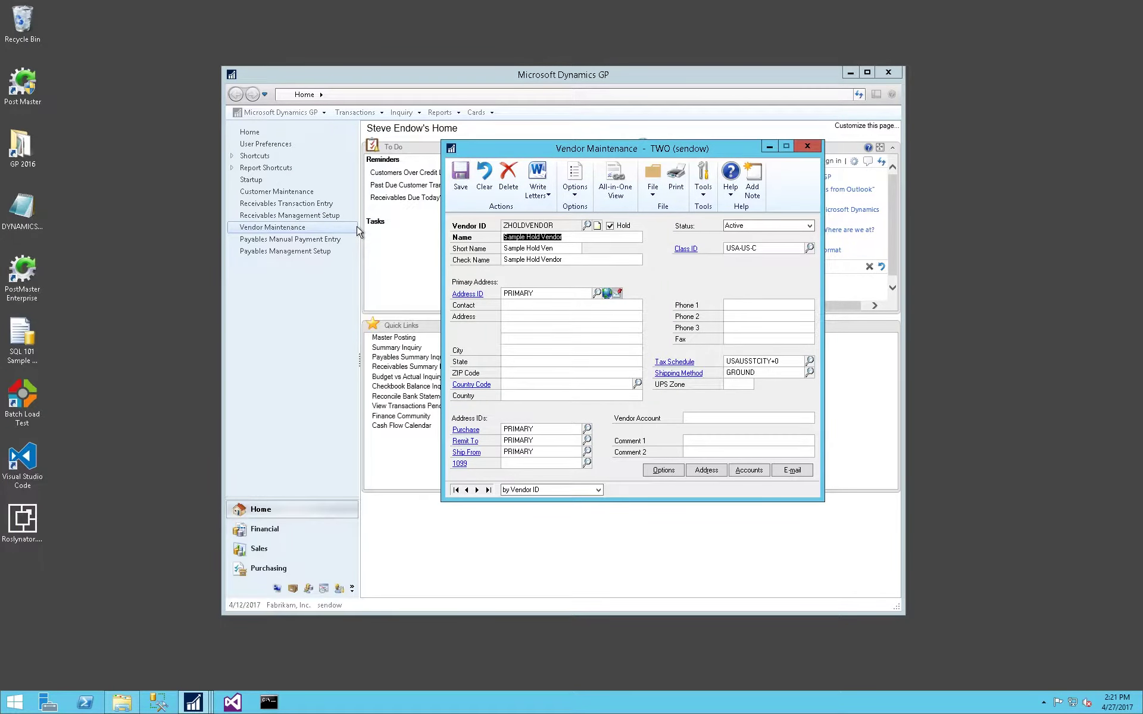
{"action": "left_click", "coordinate": [806, 146]}
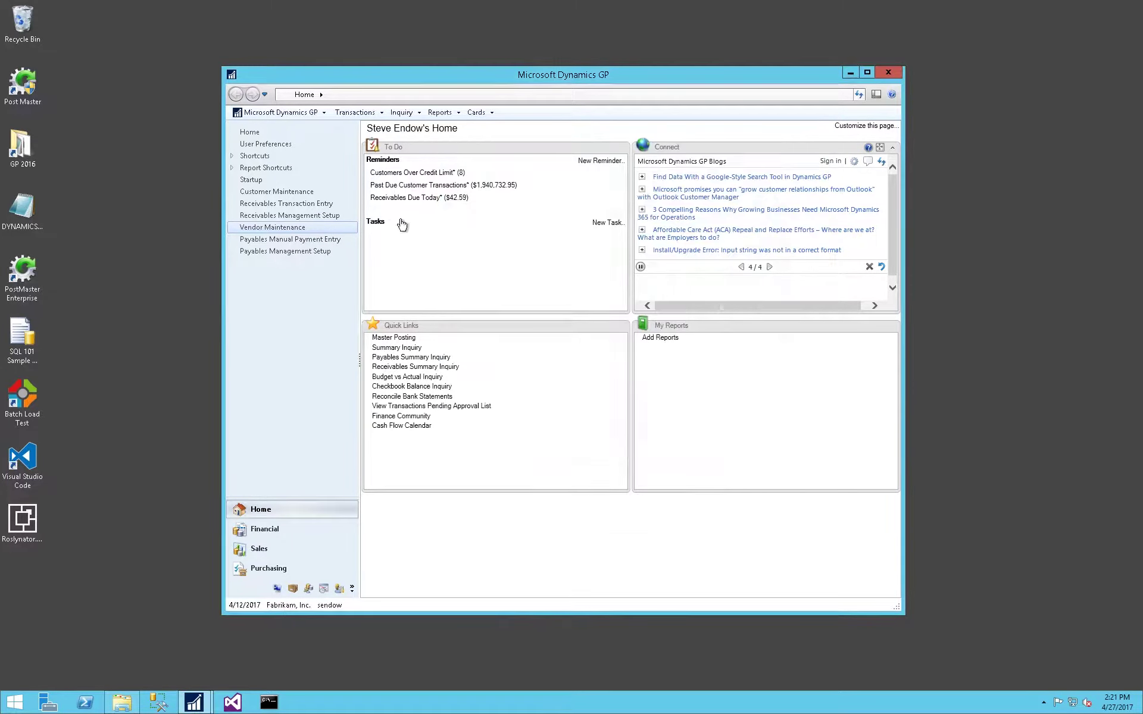
{"action": "left_click", "coordinate": [298, 241]}
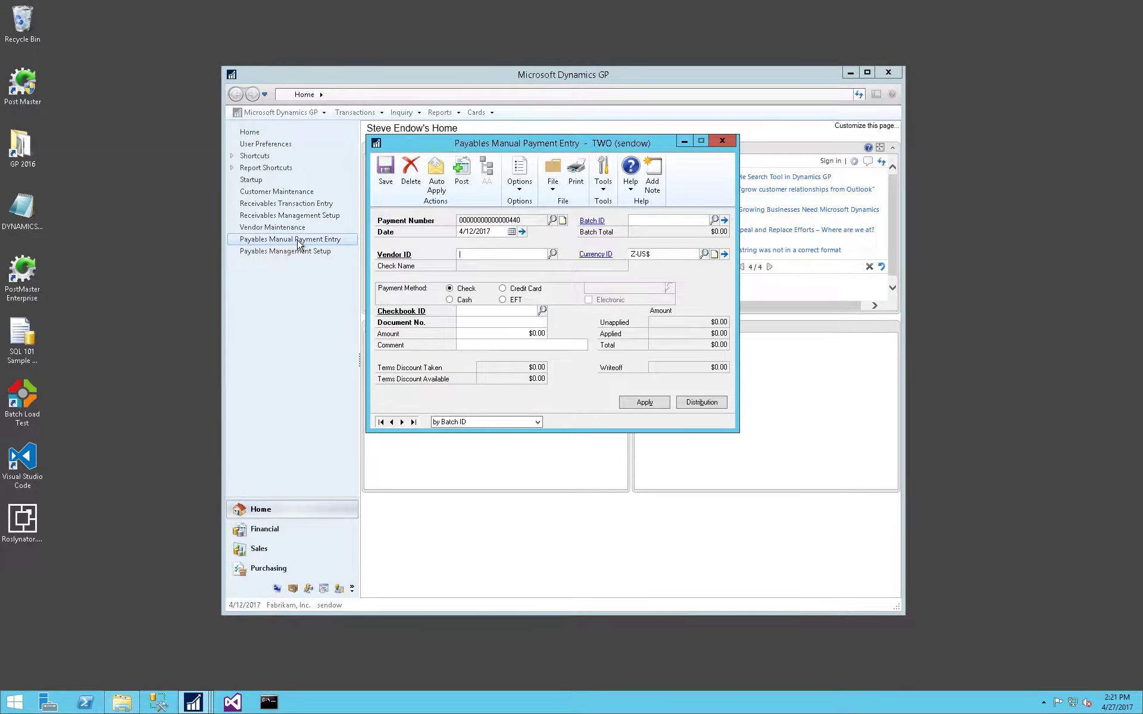
Try a manual payment to the held vendor, dismiss the on-hold warning, and delete the payment.
{"action": "type", "text": "ZHOLDVENDOR"}
{"action": "key", "text": "Tab"}
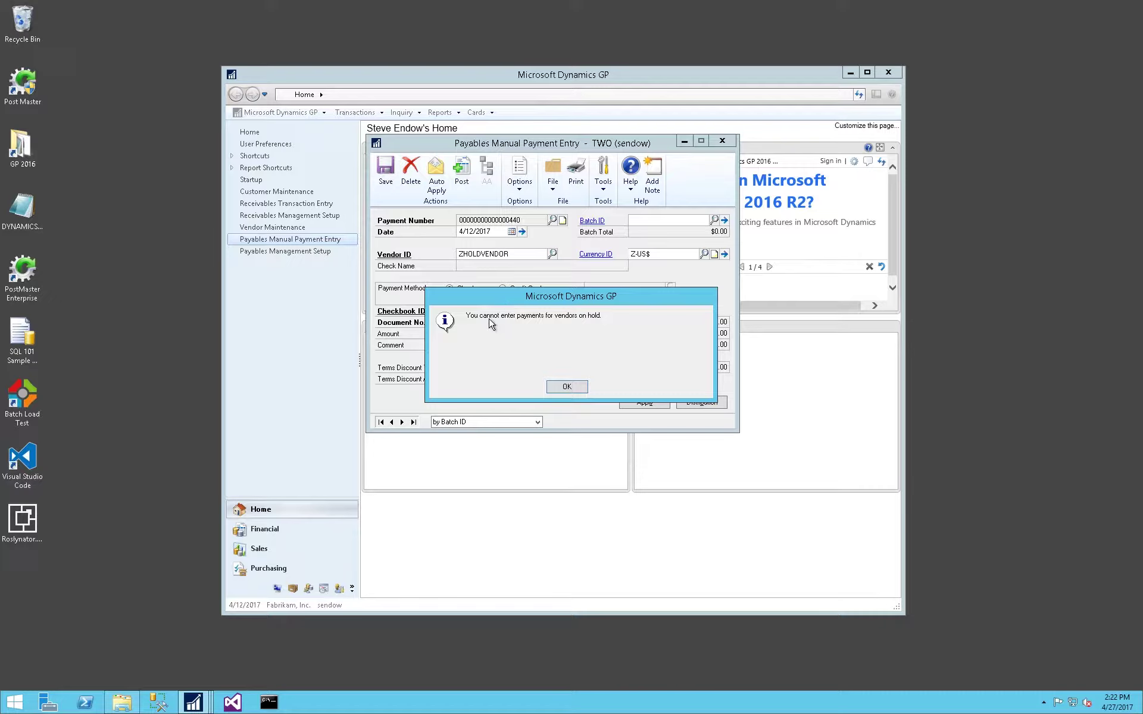
{"action": "left_click", "coordinate": [566, 388]}
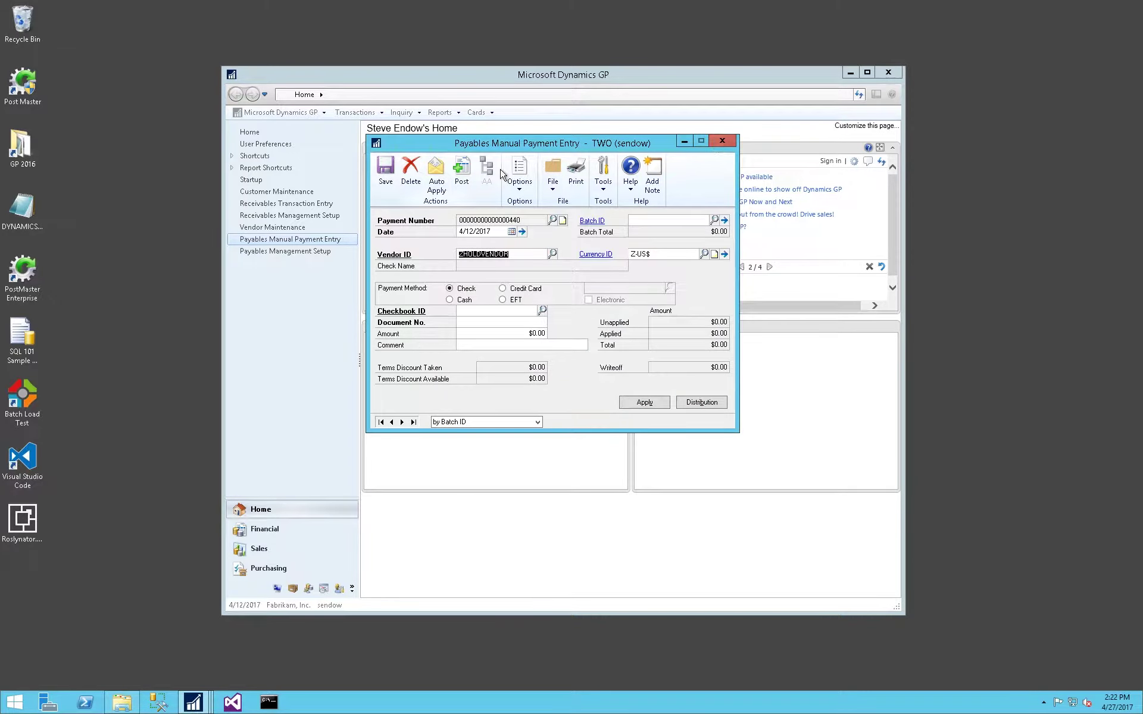
{"action": "left_click", "coordinate": [411, 172]}
{"action": "left_click", "coordinate": [560, 385]}
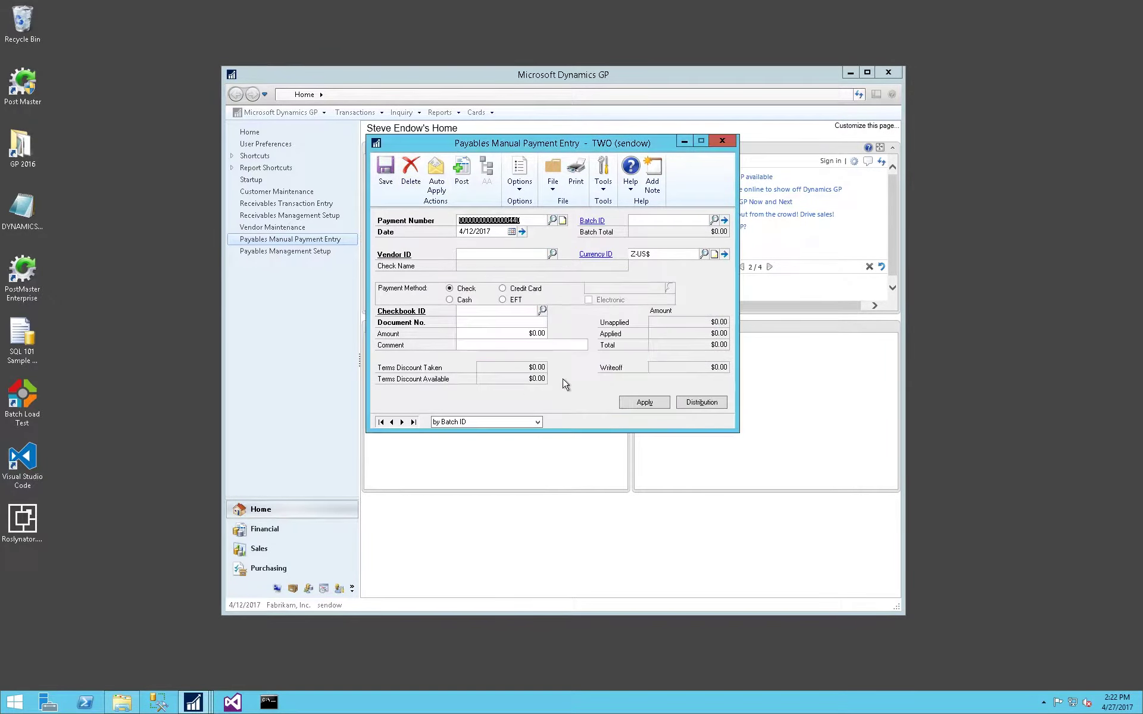
{"action": "left_click", "coordinate": [722, 140]}
{"action": "left_click", "coordinate": [288, 241]}
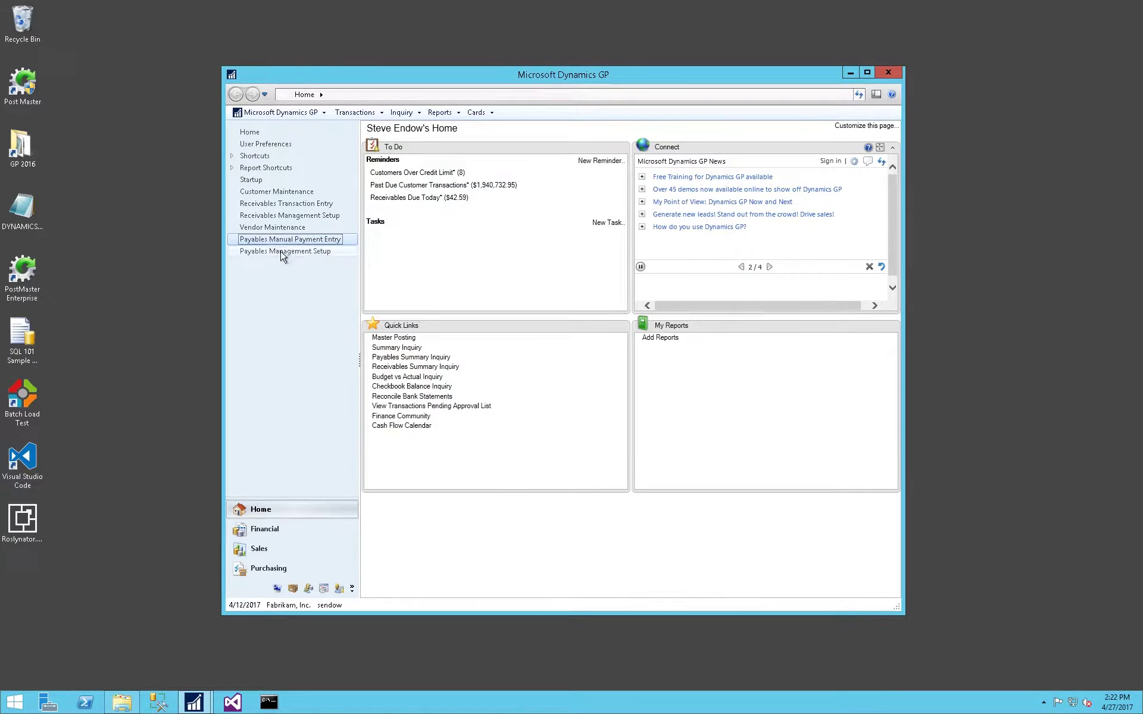
Show the Remove Vendor Hold password in Payables Management Setup and move the window aside.
{"action": "left_click", "coordinate": [280, 252]}
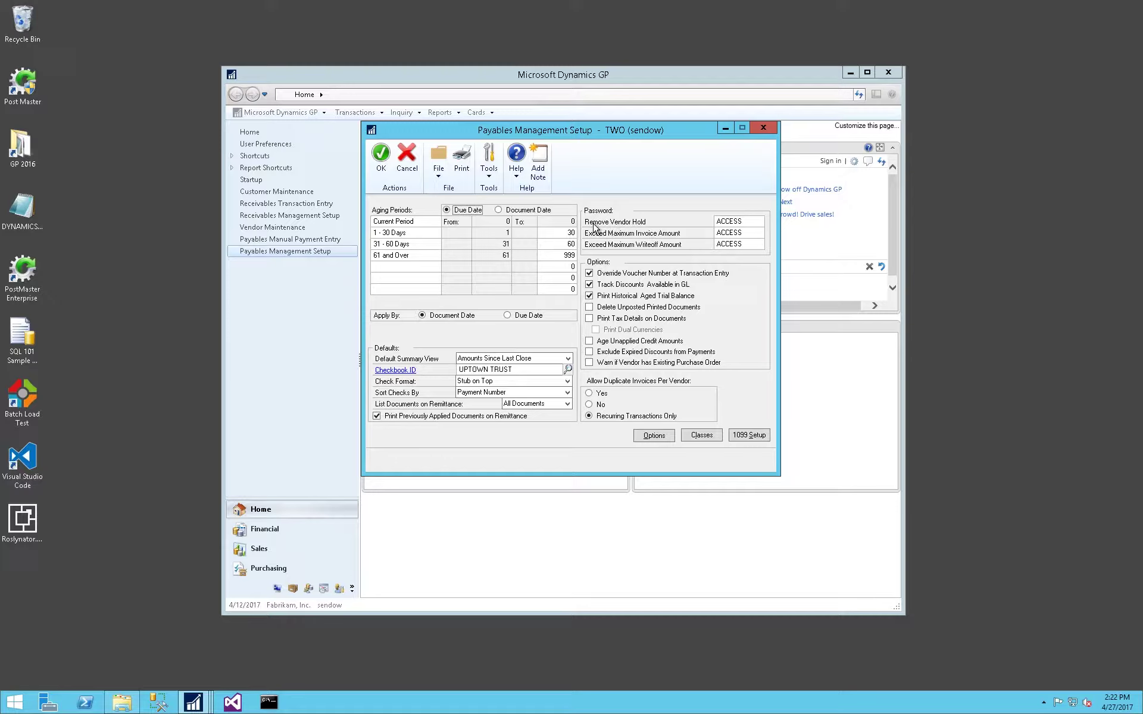
{"action": "left_click", "coordinate": [751, 221]}
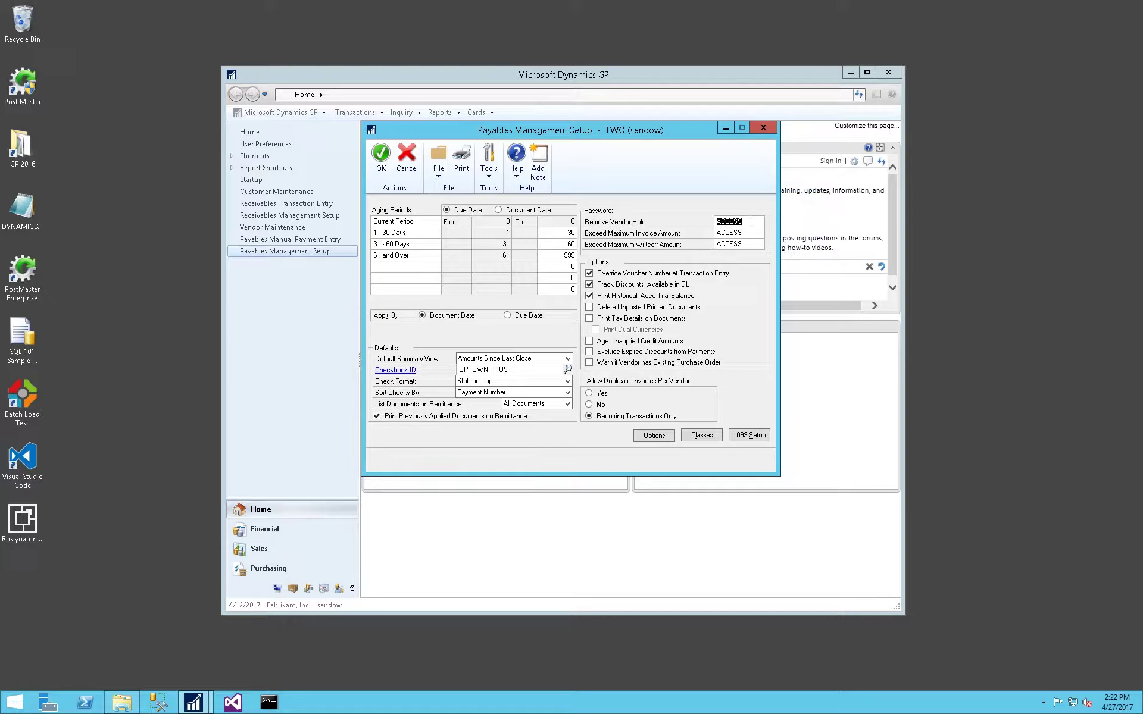
{"action": "left_click_drag", "start_coordinate": [622, 132], "coordinate": [878, 178]}
{"action": "left_click", "coordinate": [301, 232]}
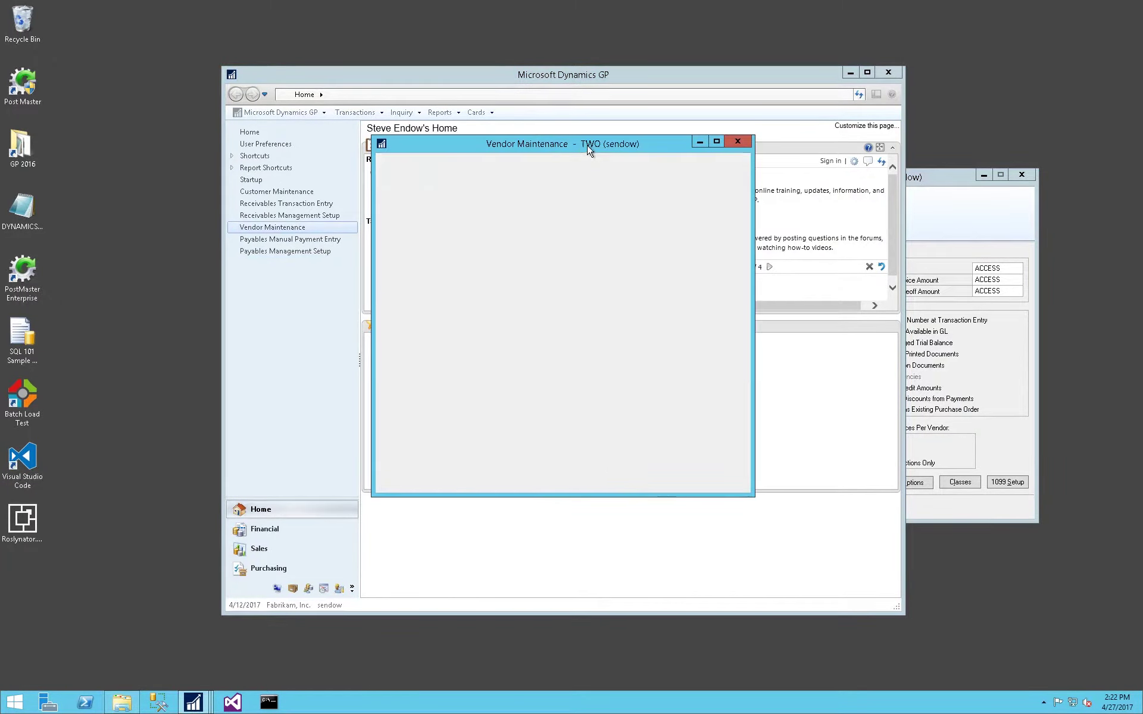
Remove the hold from the sample hold vendor and save, entering the hold password.
{"action": "left_click_drag", "start_coordinate": [586, 147], "coordinate": [440, 196]}
{"action": "type", "text": "Z"}
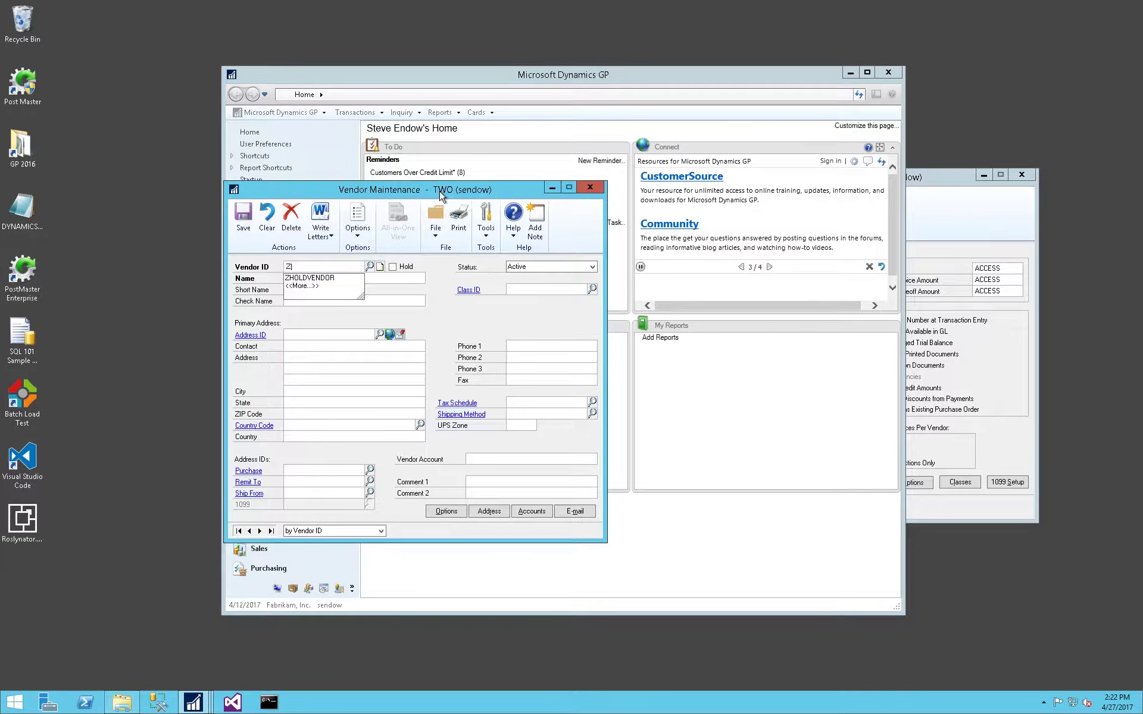
{"action": "key", "text": "Tab"}
{"action": "left_click", "coordinate": [394, 268]}
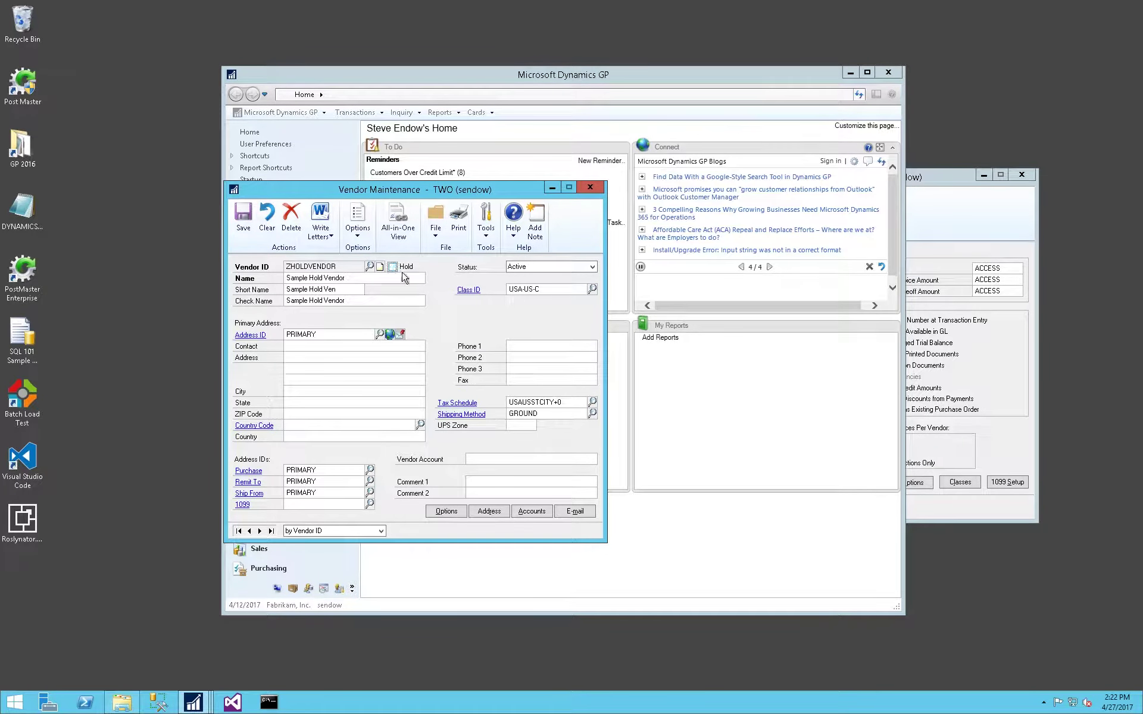
{"action": "left_click", "coordinate": [243, 229]}
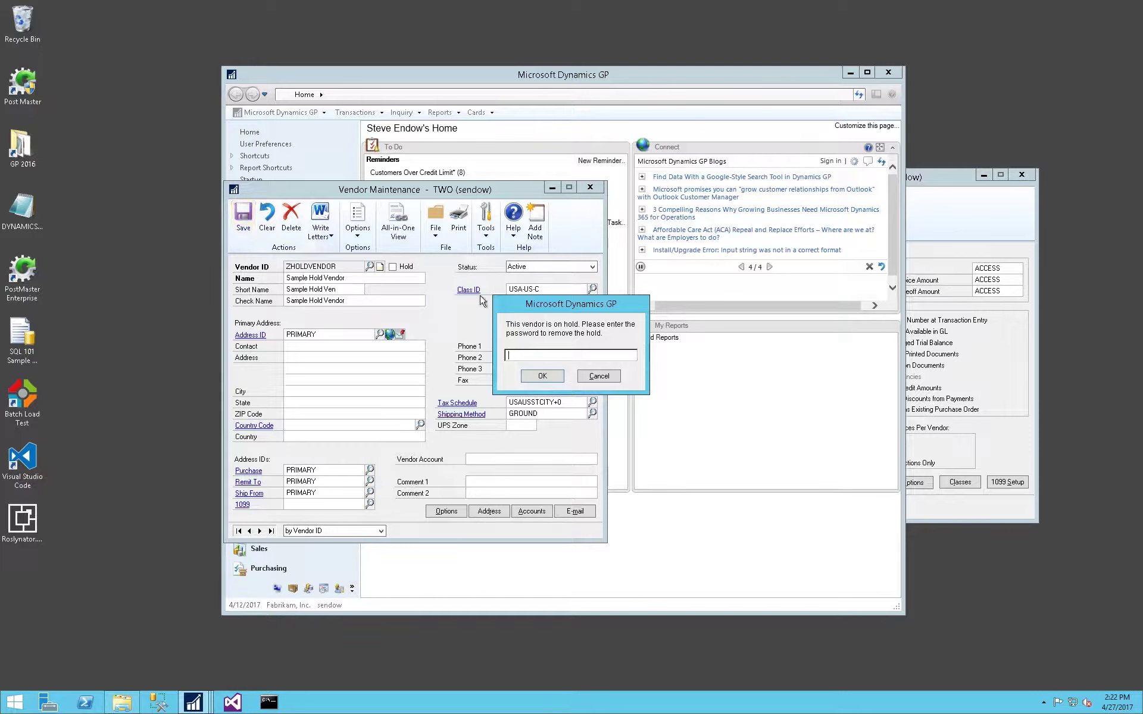
{"action": "left_click_drag", "start_coordinate": [534, 303], "coordinate": [388, 308]}
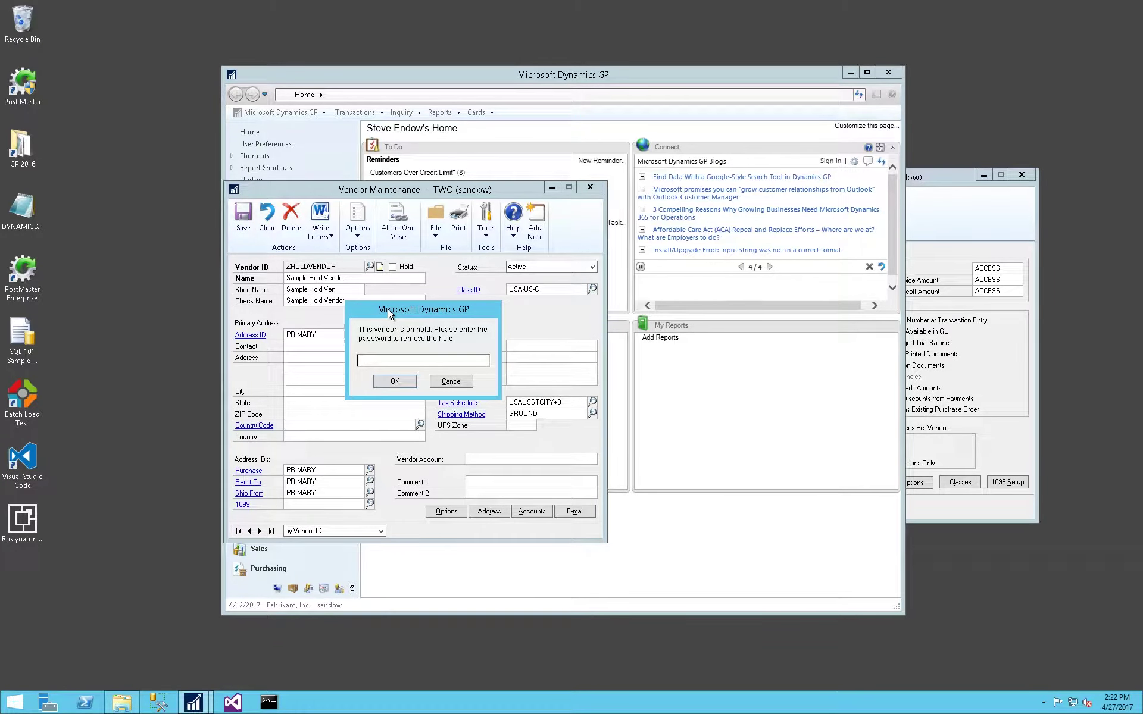
{"action": "type", "text": "ACCESS"}
{"action": "key", "text": "Return"}
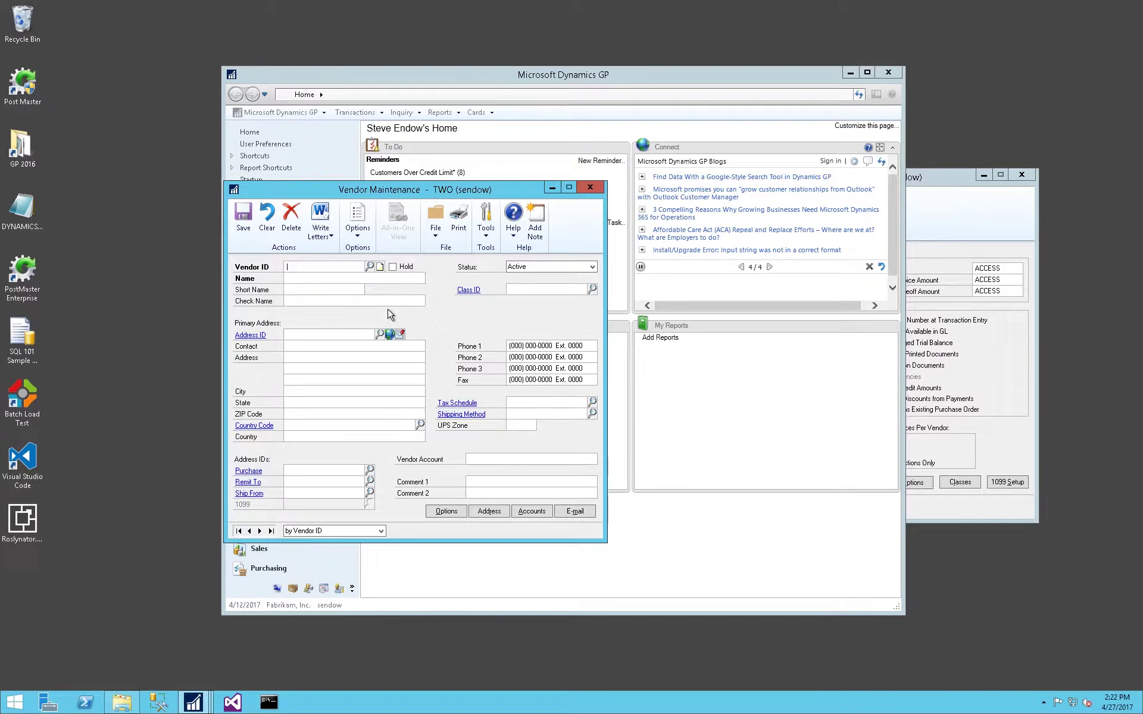
Reload ZHOLDVENDOR, tick Hold again, and save the vendor.
{"action": "type", "text": "ZHOLDVENDOR"}
{"action": "key", "text": "Tab"}
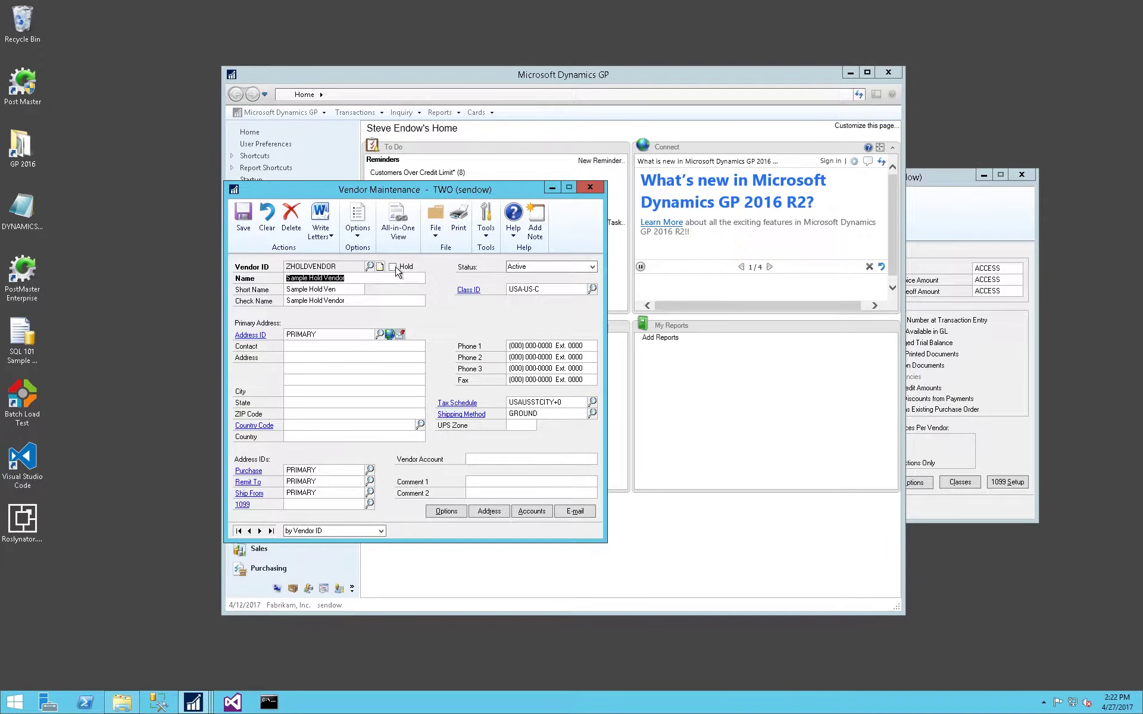
{"action": "left_click", "coordinate": [394, 268]}
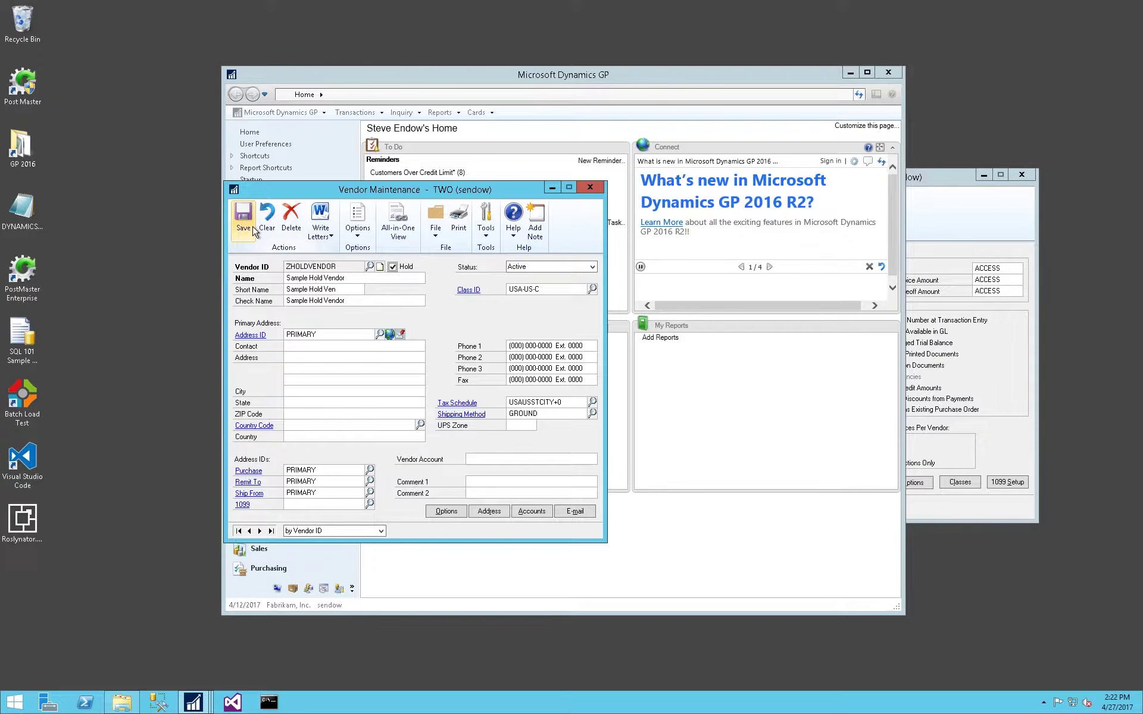
{"action": "left_click", "coordinate": [253, 231]}
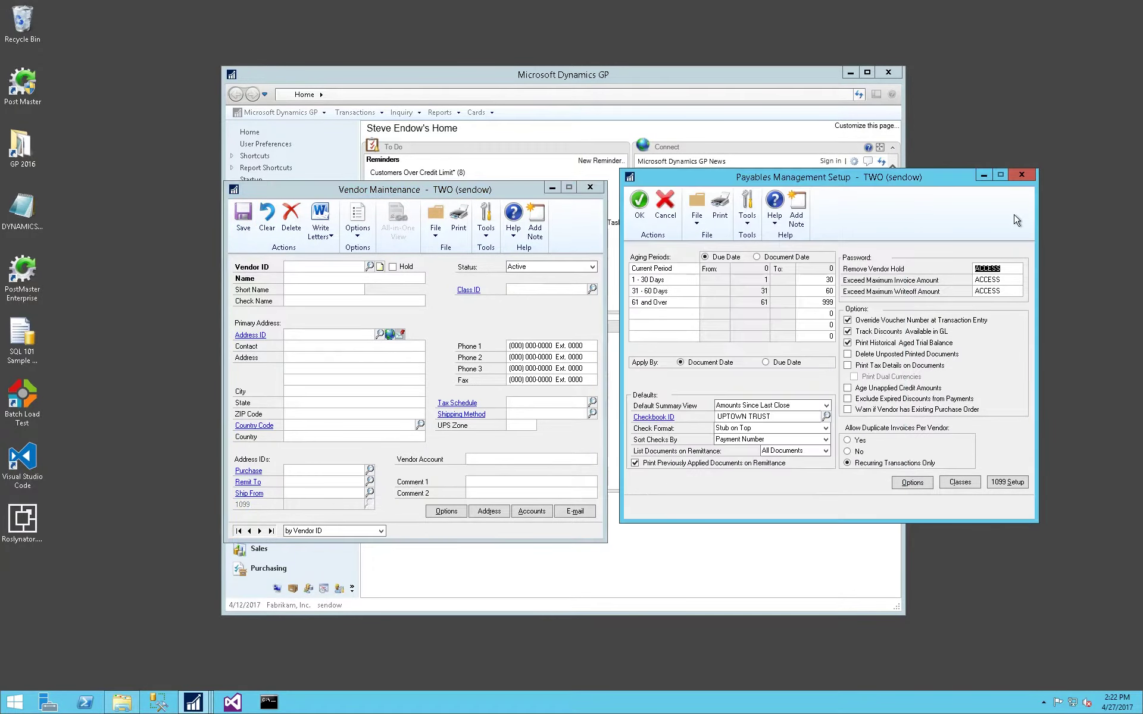
Clear the Remove Vendor Hold password in Payables Management Setup and save the setup.
{"action": "left_click", "coordinate": [598, 188]}
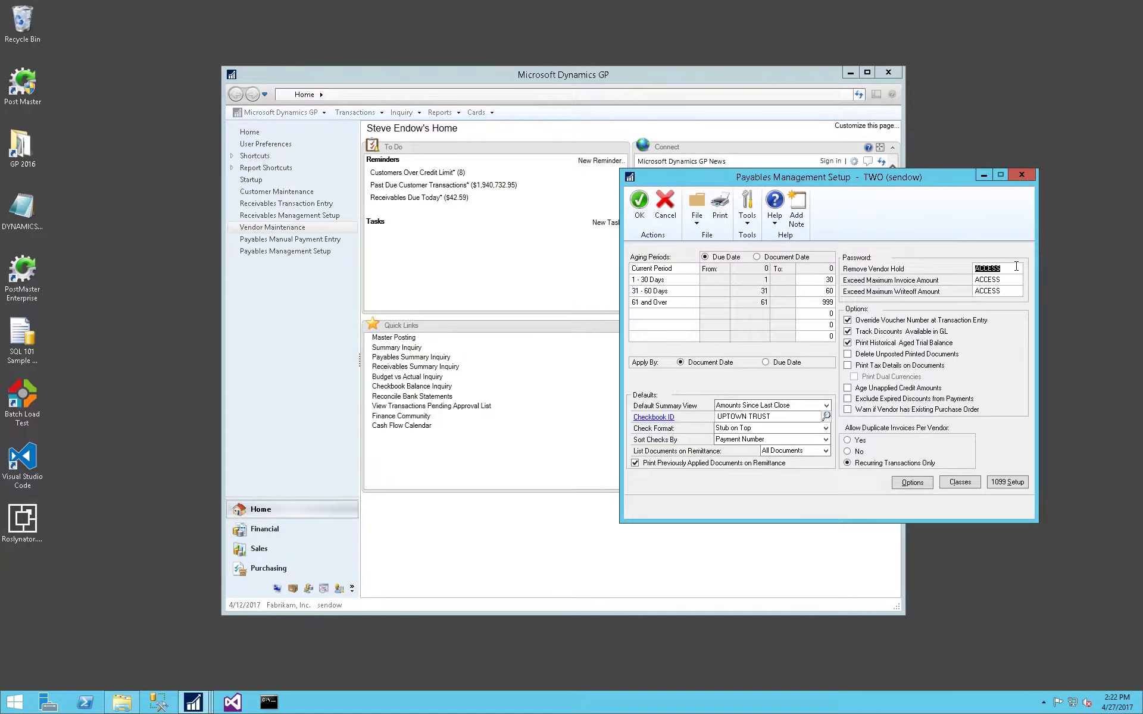
{"action": "key", "text": "Delete"}
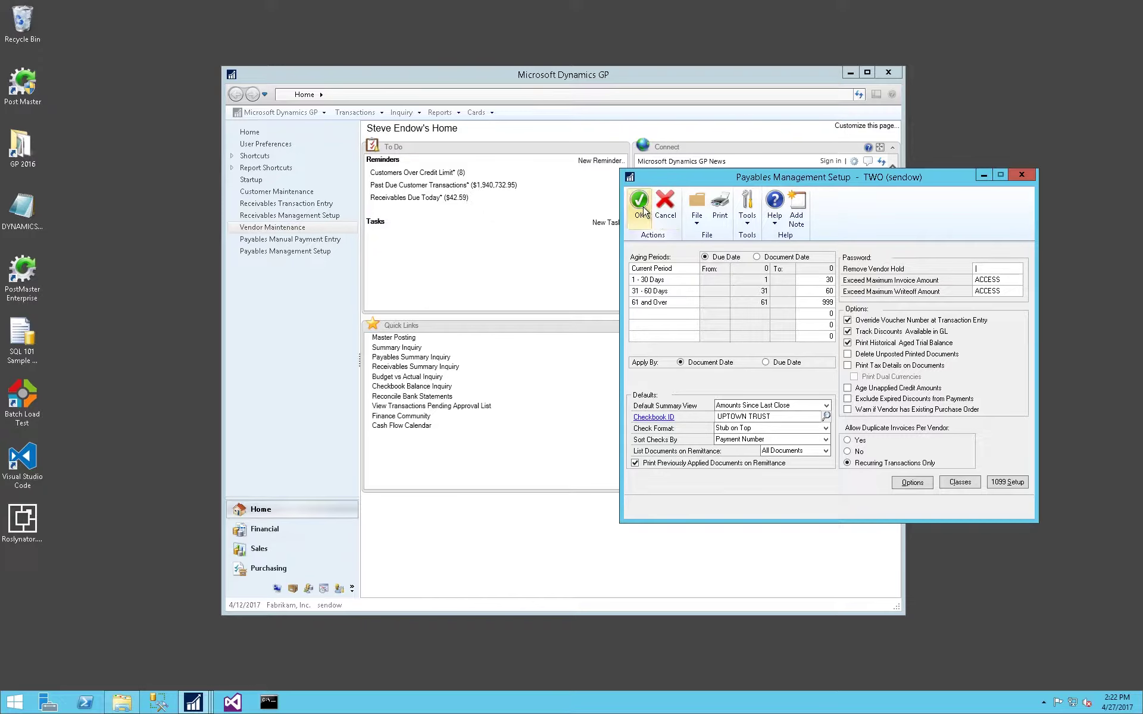
{"action": "left_click", "coordinate": [641, 208]}
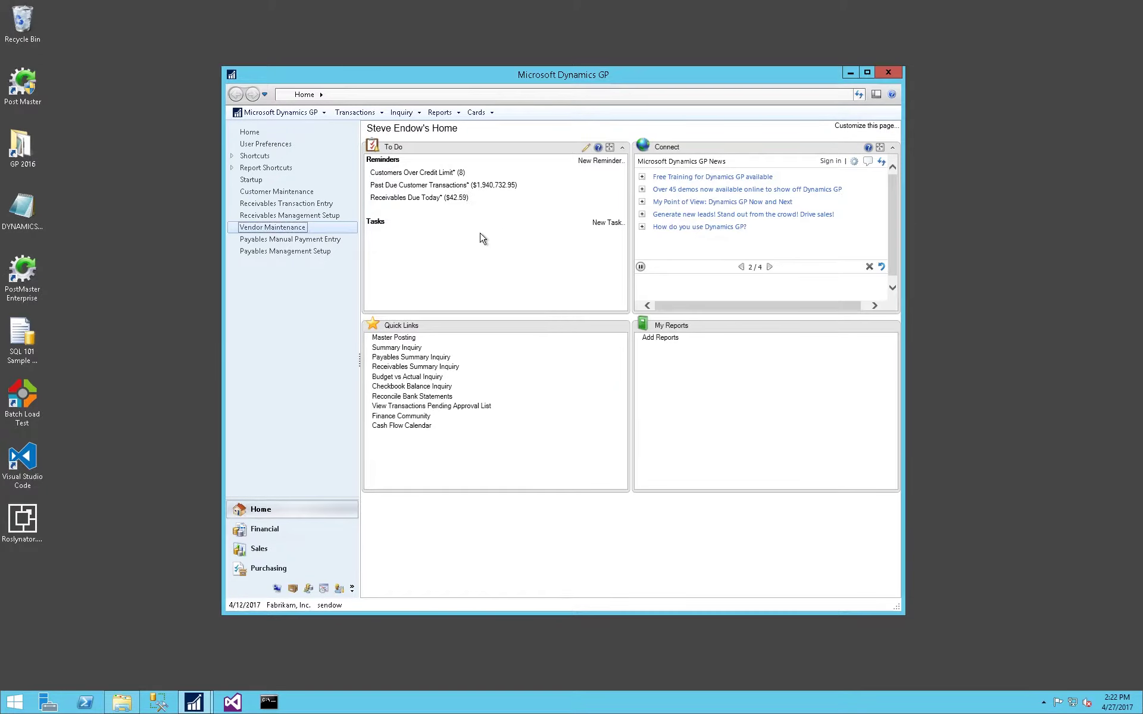
Take the Sample Hold Vendor off hold and save, then put it back on hold and save.
{"action": "left_click", "coordinate": [265, 230]}
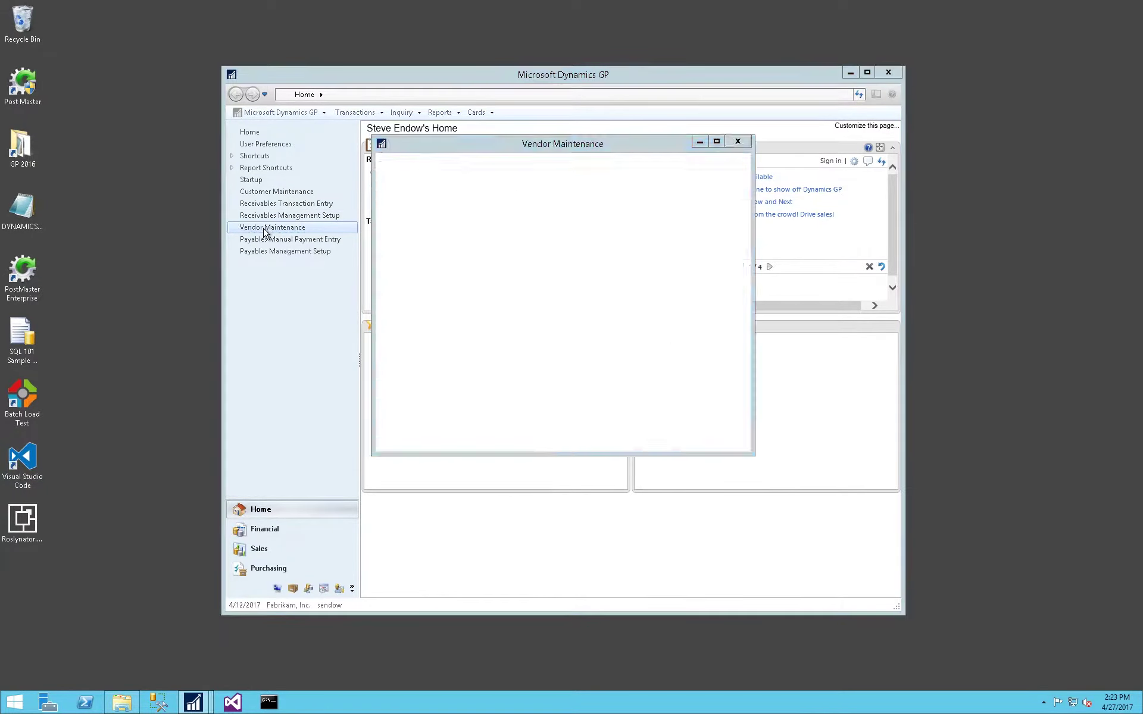
{"action": "key", "text": "ctrl+l"}
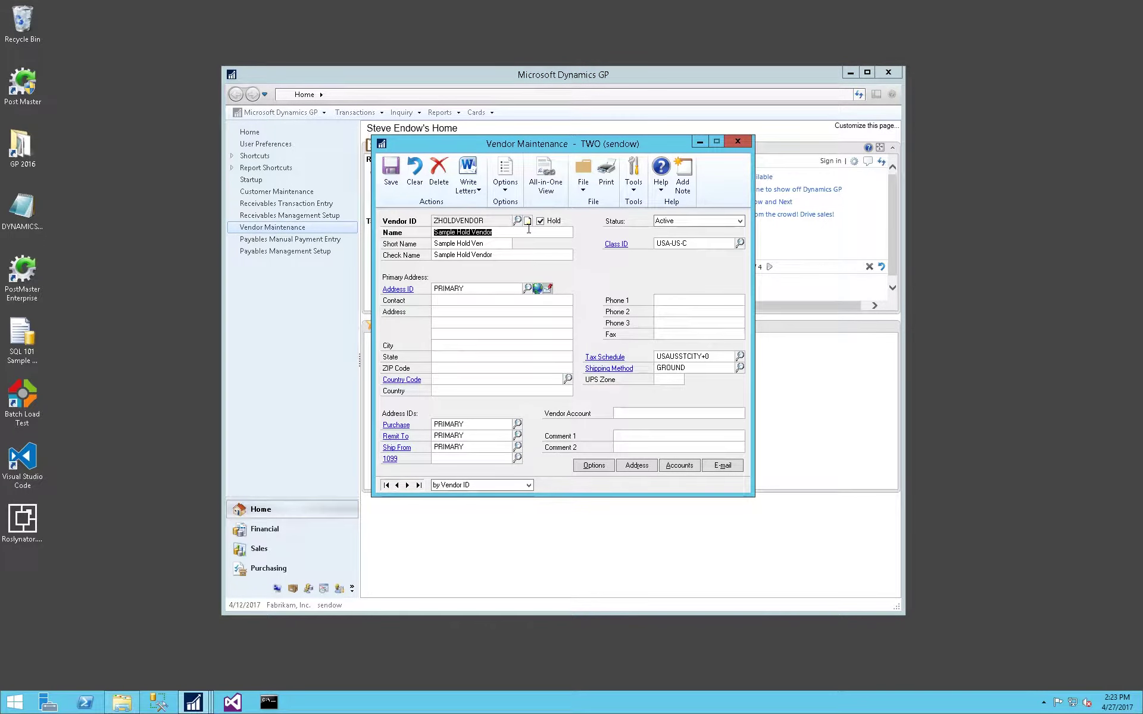
{"action": "left_click", "coordinate": [540, 221]}
{"action": "left_click", "coordinate": [390, 173]}
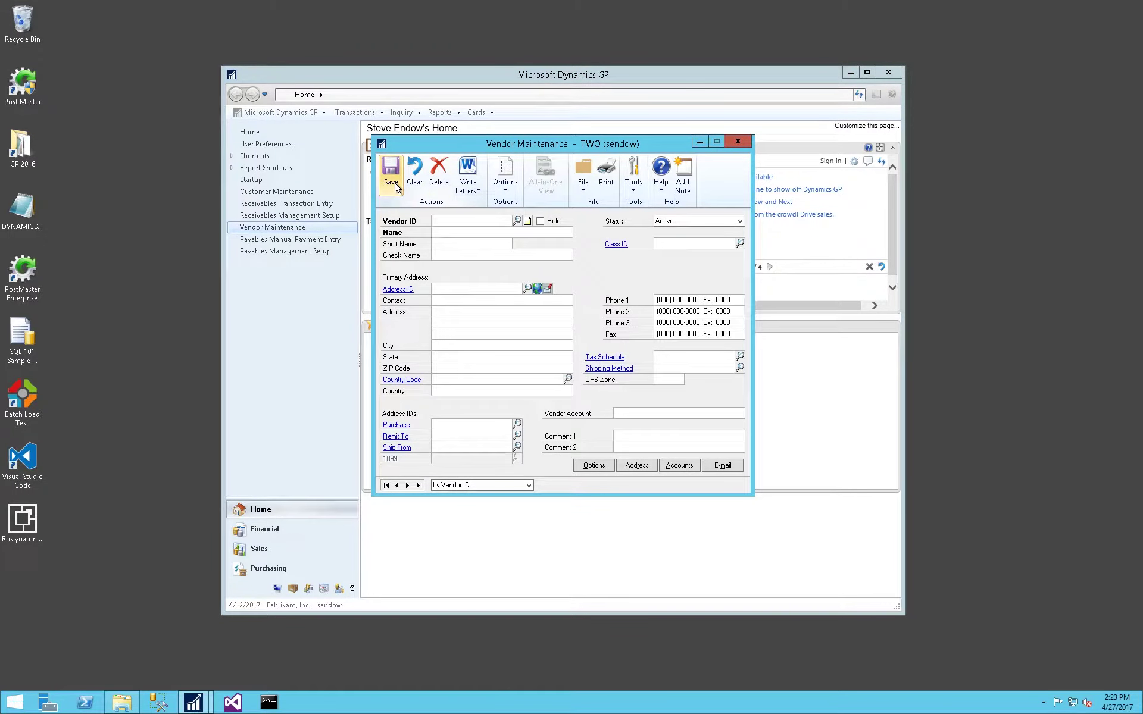
{"action": "type", "text": "Z"}
{"action": "key", "text": "Tab"}
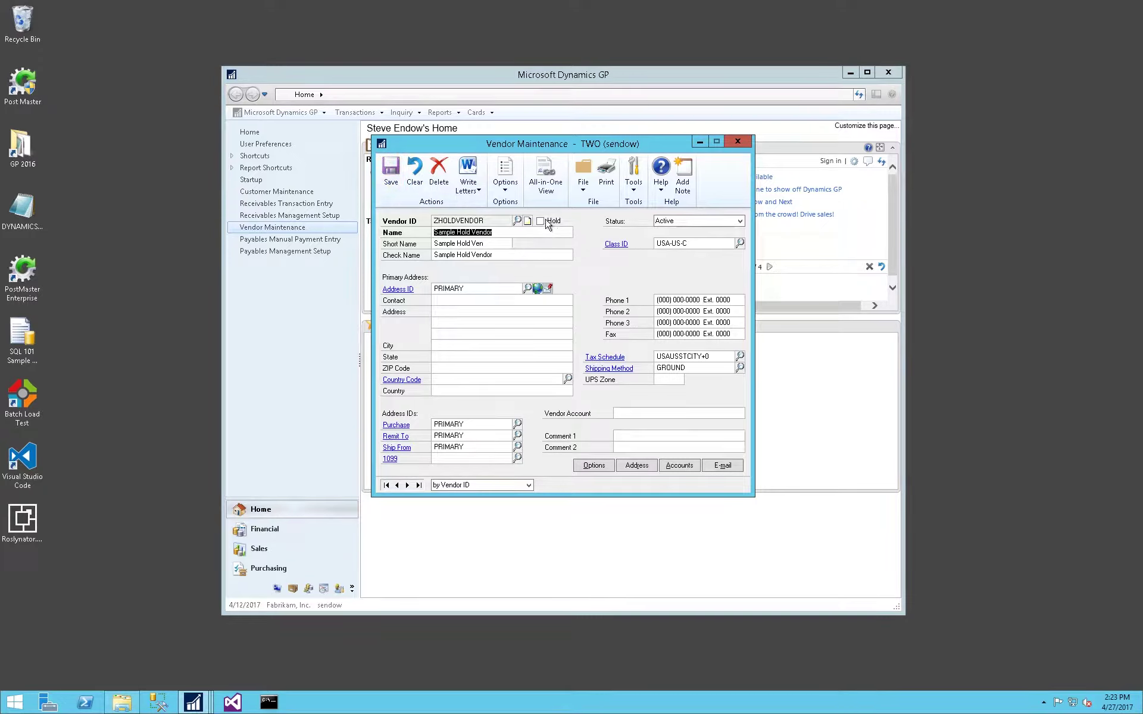
{"action": "left_click", "coordinate": [390, 172]}
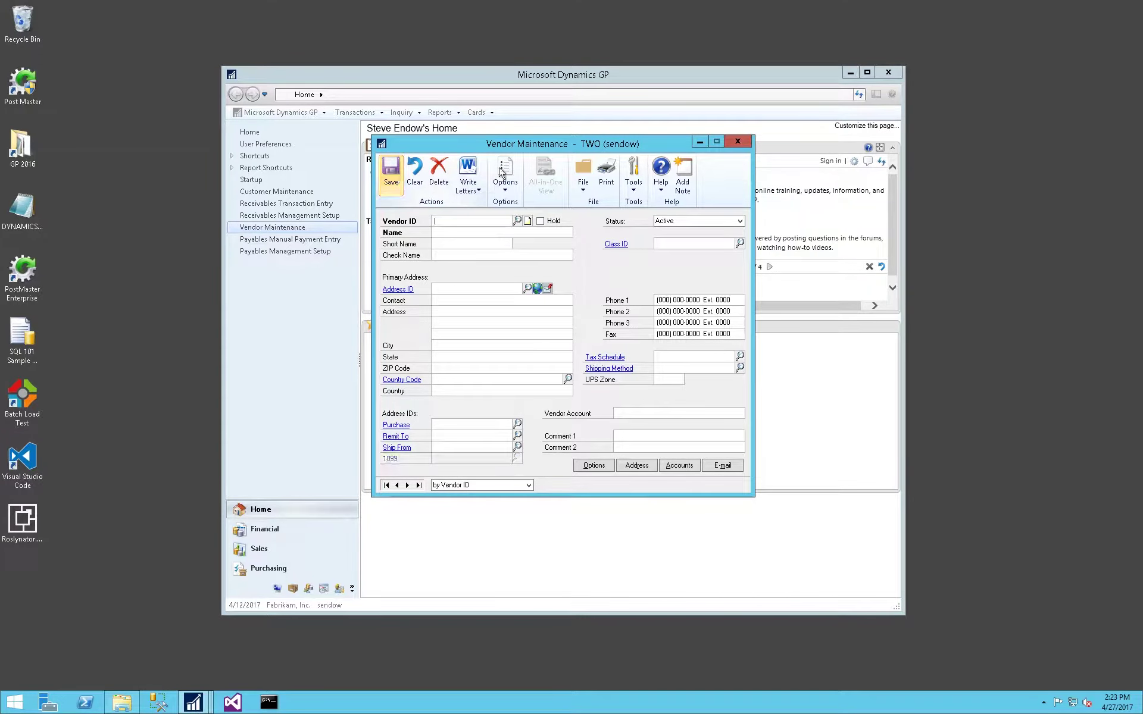
{"action": "left_click", "coordinate": [737, 143]}
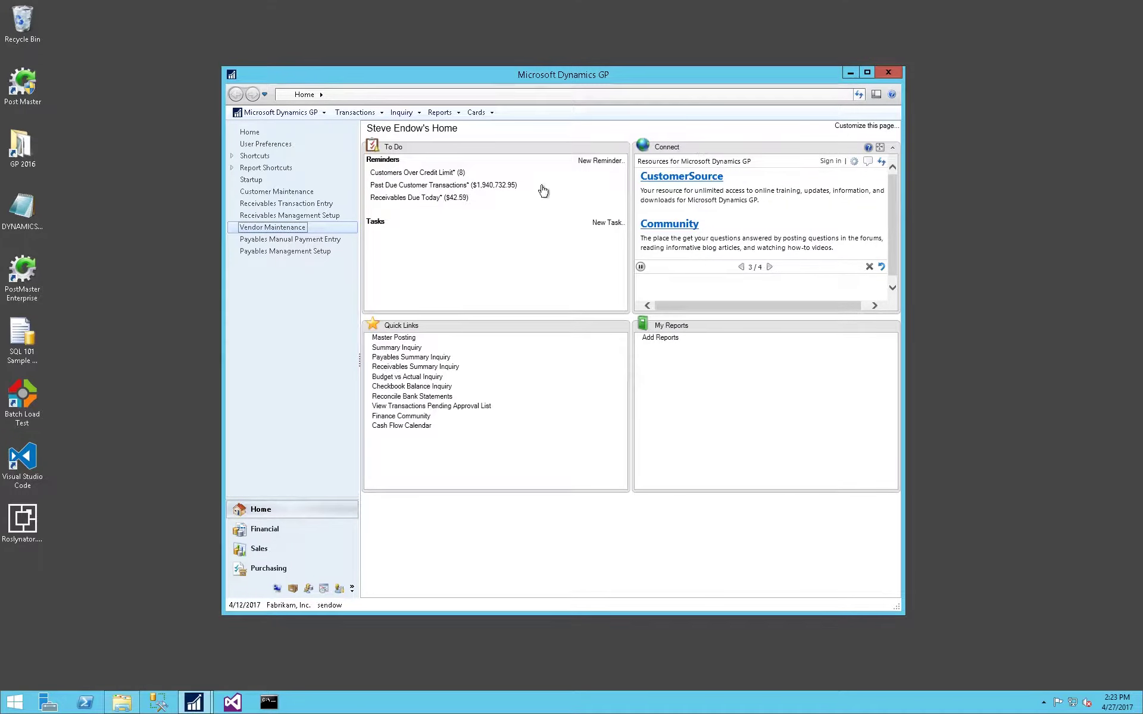
{"action": "left_click", "coordinate": [288, 239]}
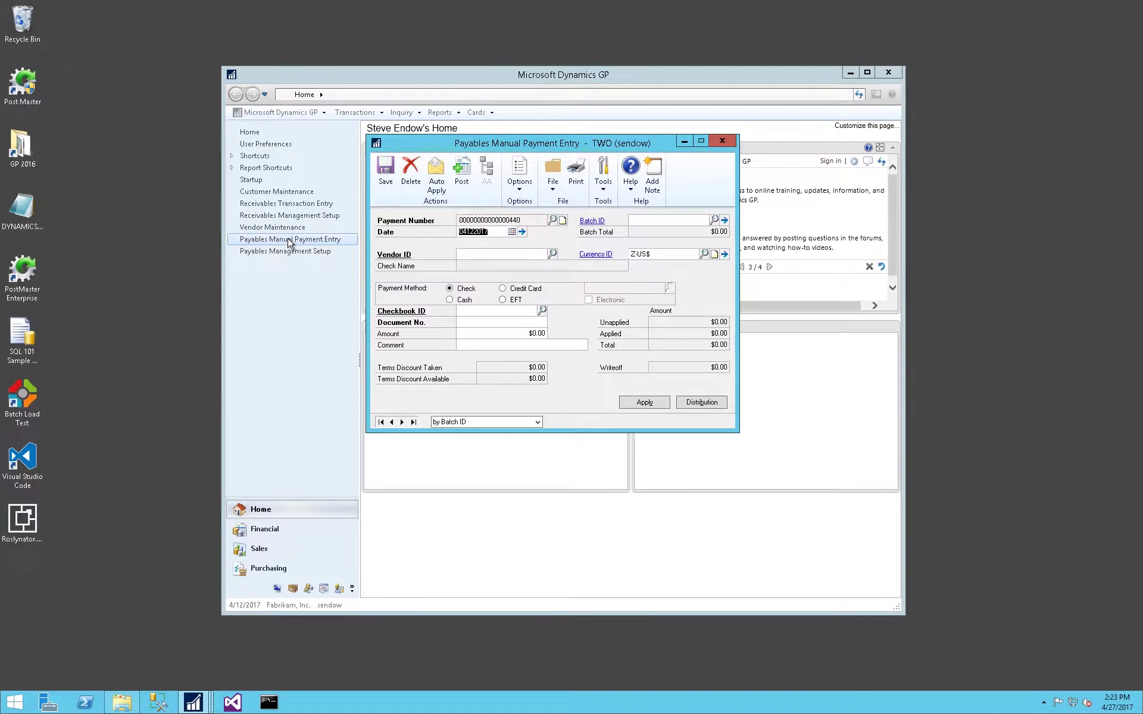
{"action": "type", "text": "ZHOLDVENDOR"}
{"action": "key", "text": "Tab"}
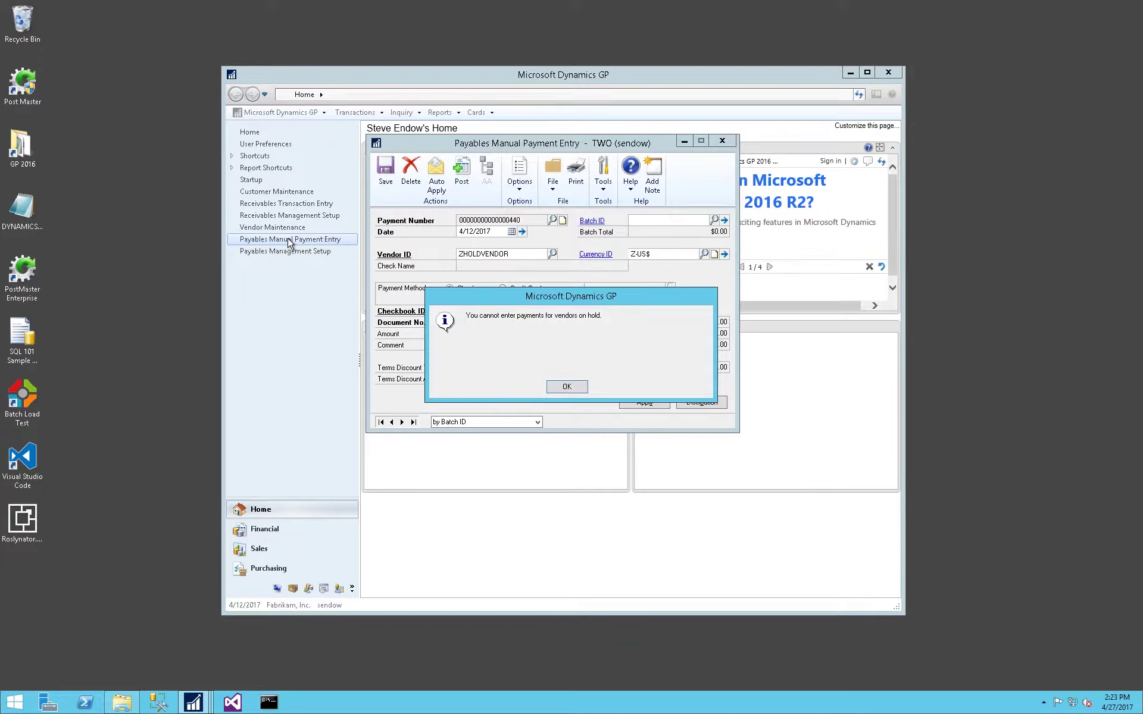
{"action": "left_click", "coordinate": [569, 388]}
{"action": "left_click", "coordinate": [723, 140]}
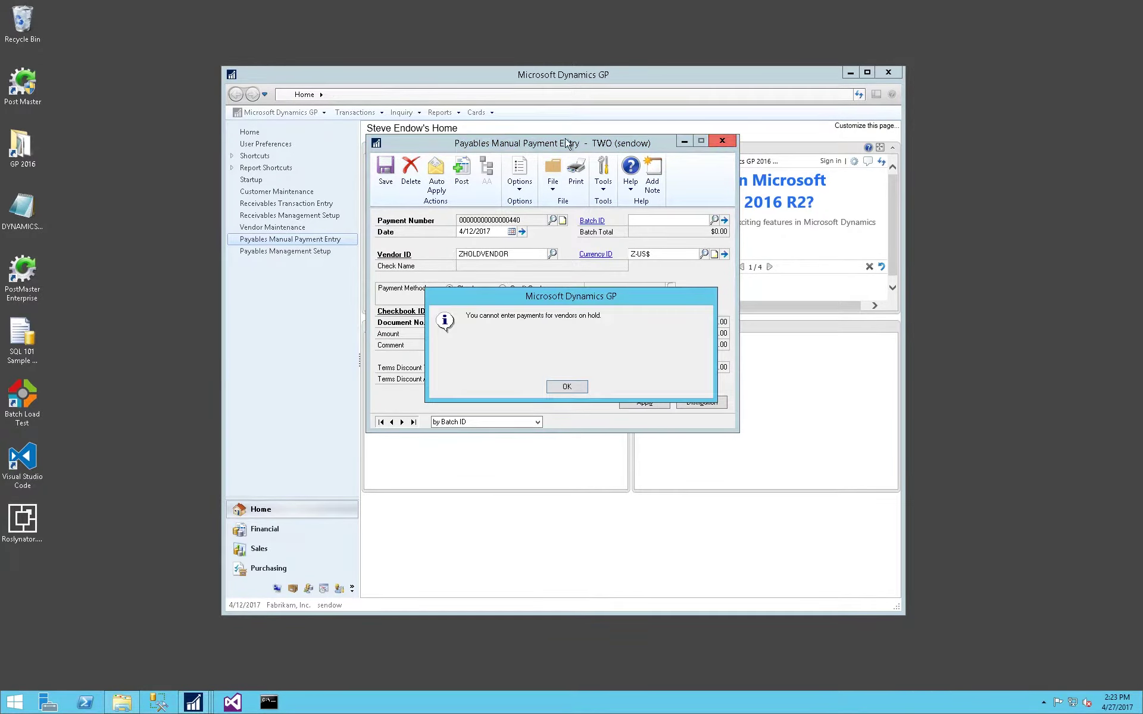
{"action": "left_click", "coordinate": [566, 390]}
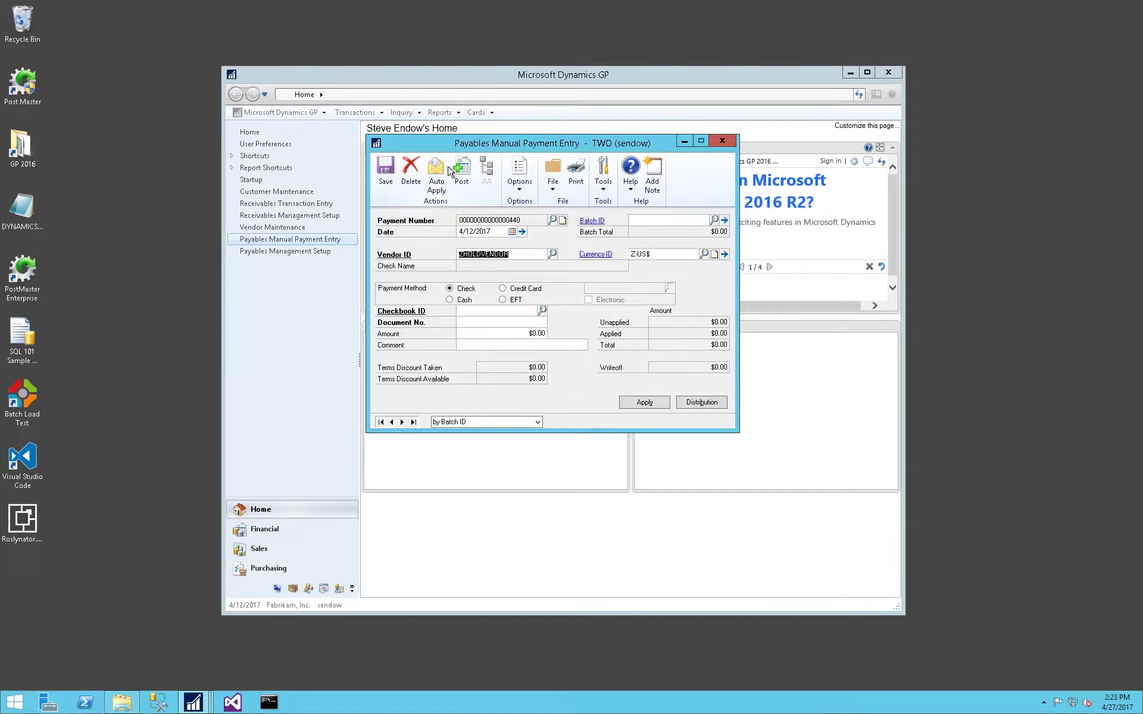
{"action": "left_click", "coordinate": [410, 173]}
{"action": "key", "text": "Return"}
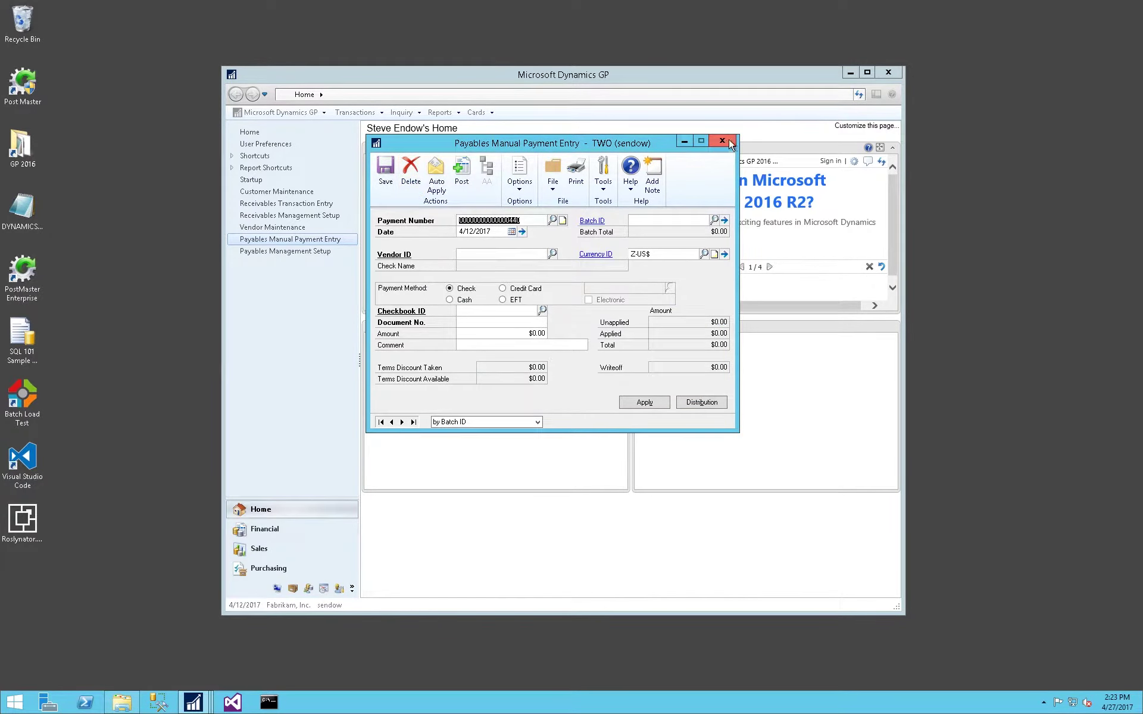
{"action": "left_click", "coordinate": [721, 140]}
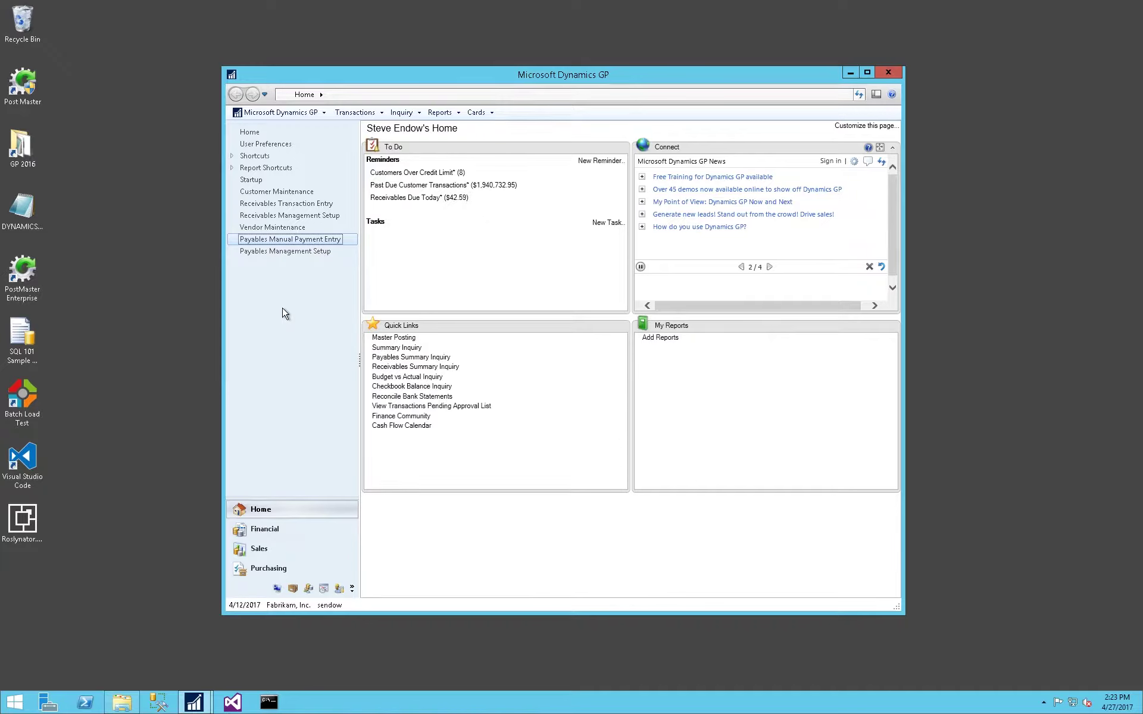
Release invoice 10101 from hold for vendor ZHOLDVENDOR in Payables Transaction Holds.
{"action": "left_click", "coordinate": [355, 113]}
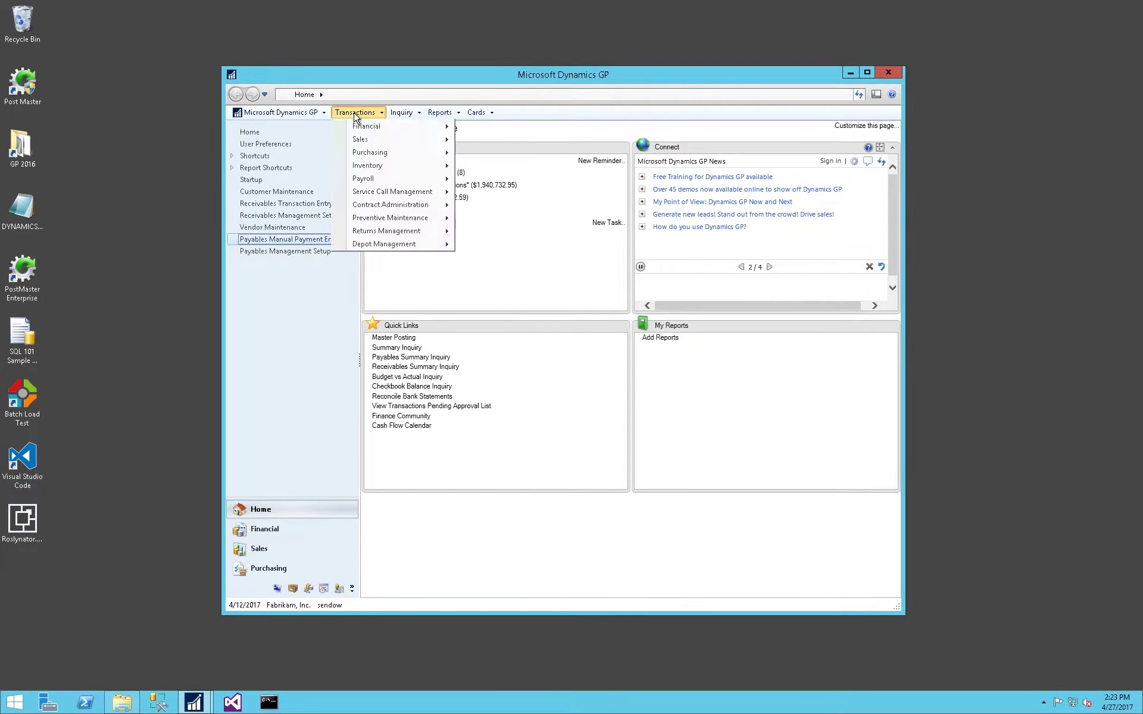
{"action": "mouse_move", "coordinate": [375, 152]}
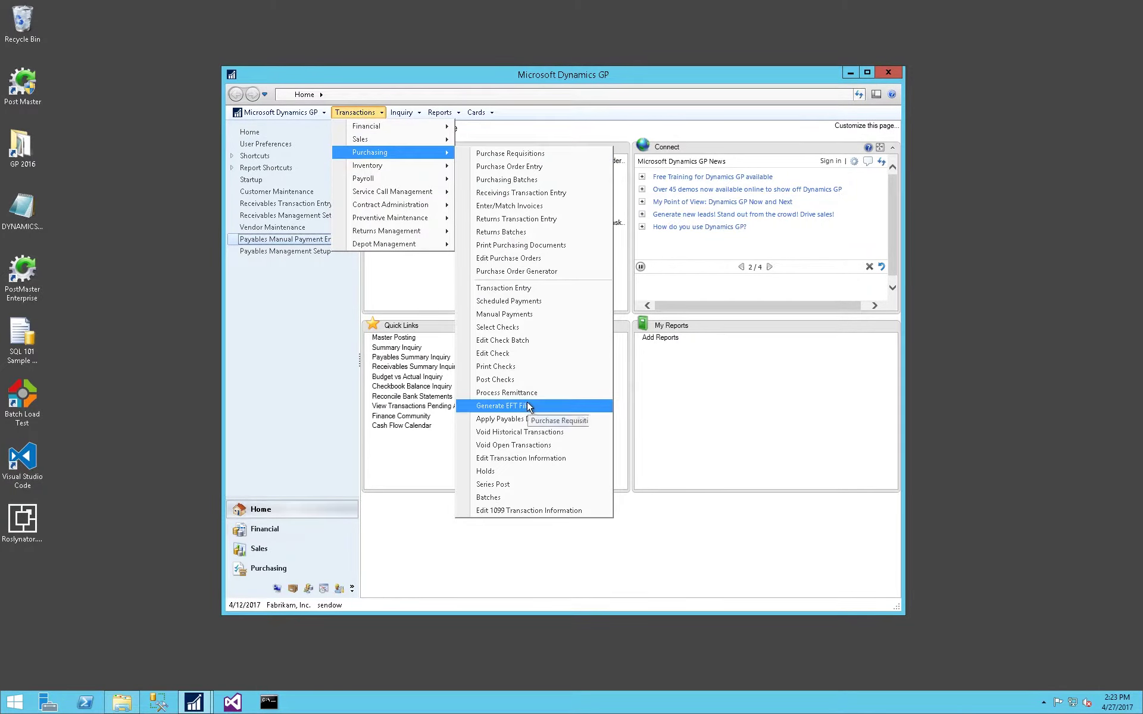
{"action": "left_click", "coordinate": [516, 471]}
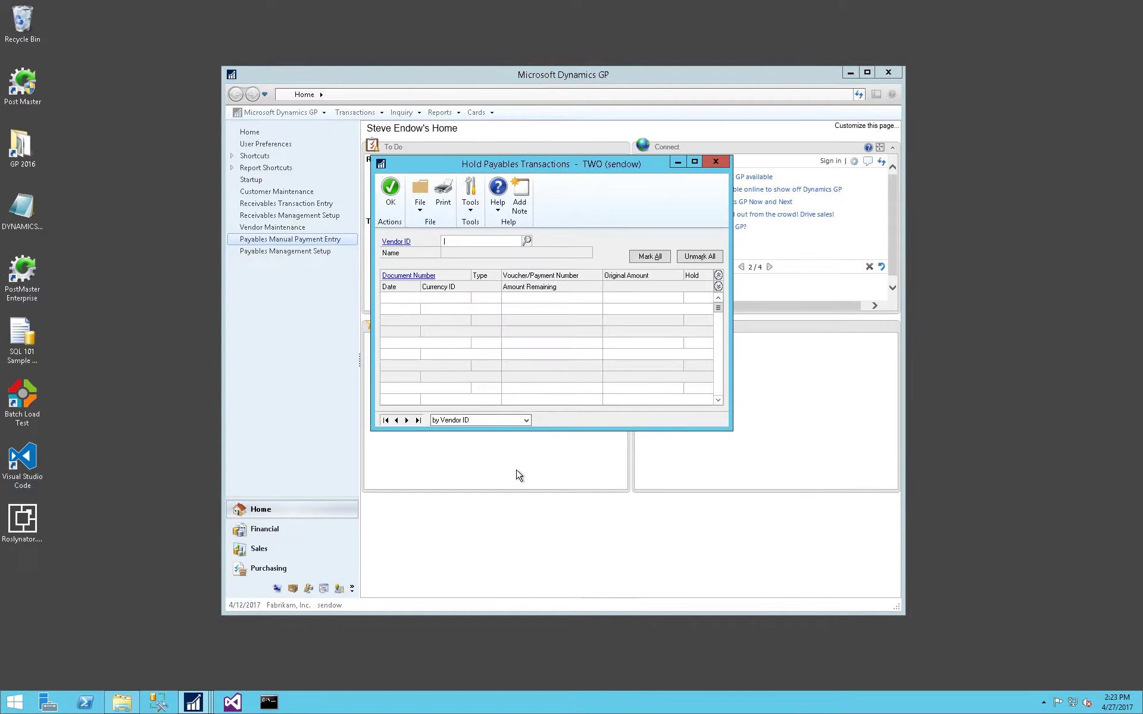
{"action": "left_click_drag", "start_coordinate": [571, 170], "coordinate": [579, 290]}
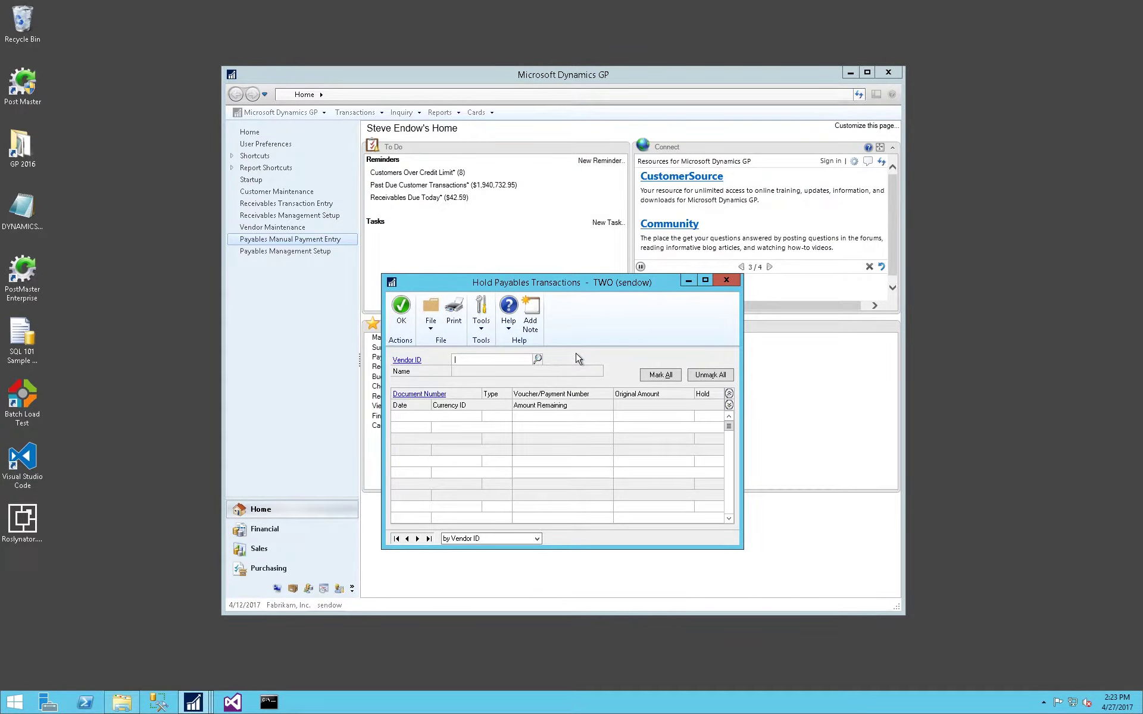
{"action": "type", "text": "ZHOLDVENDOR"}
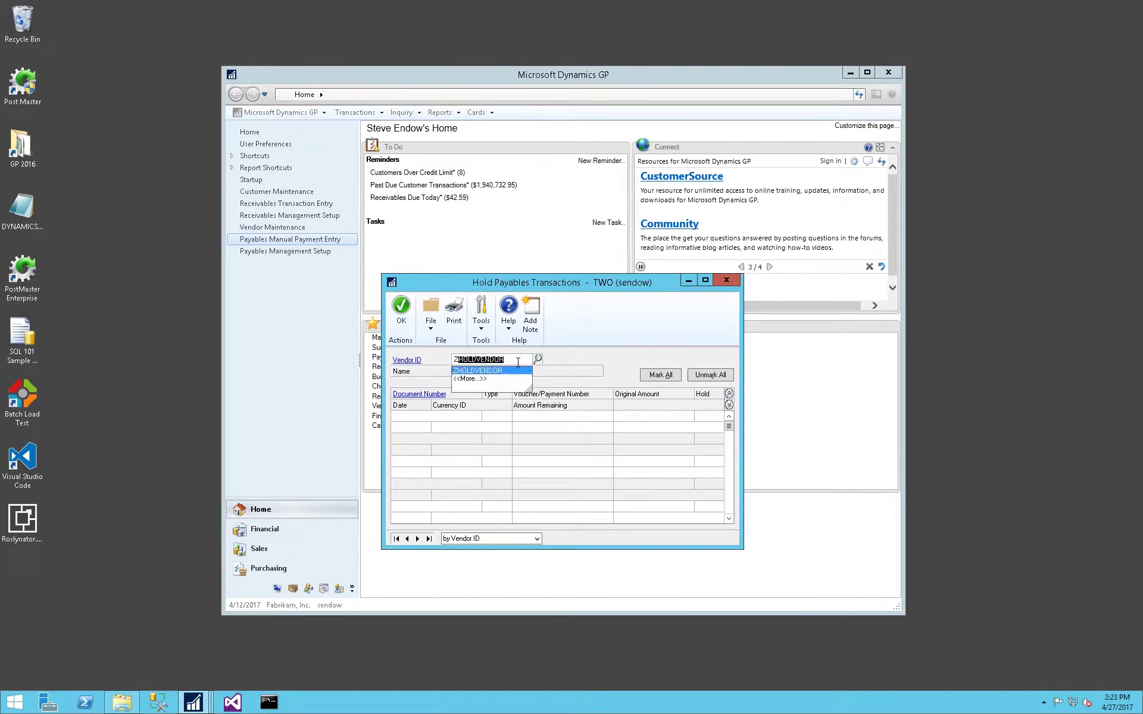
{"action": "key", "text": "Tab"}
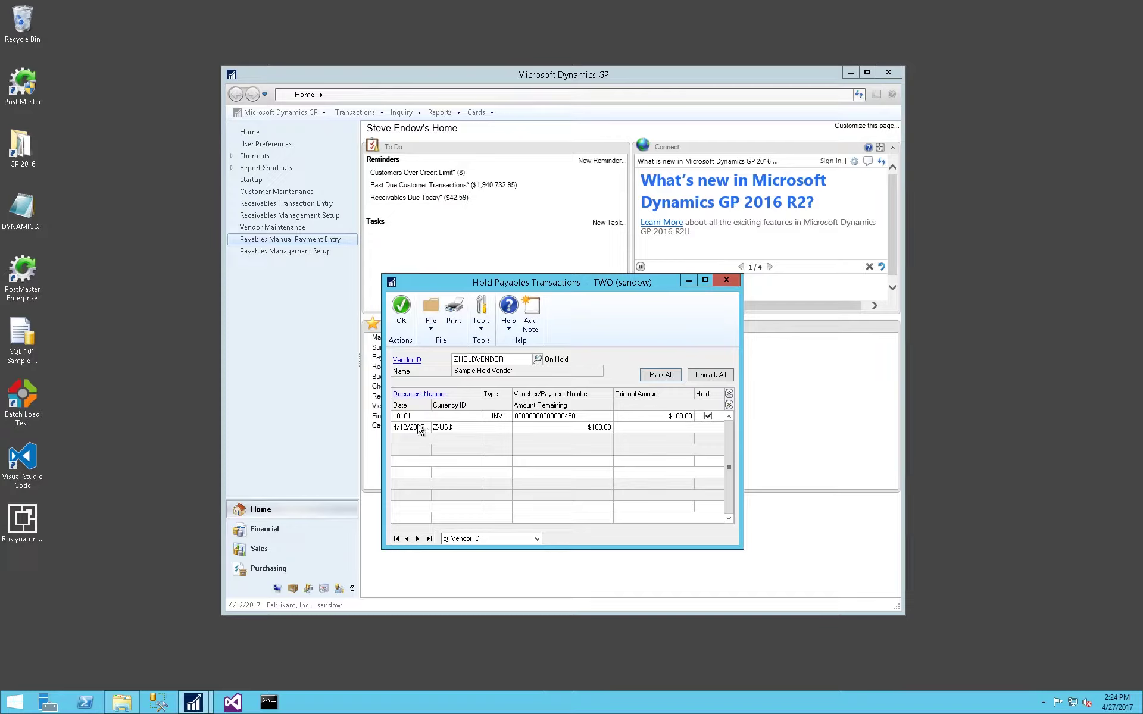
{"action": "left_click", "coordinate": [707, 417]}
{"action": "left_click", "coordinate": [400, 306]}
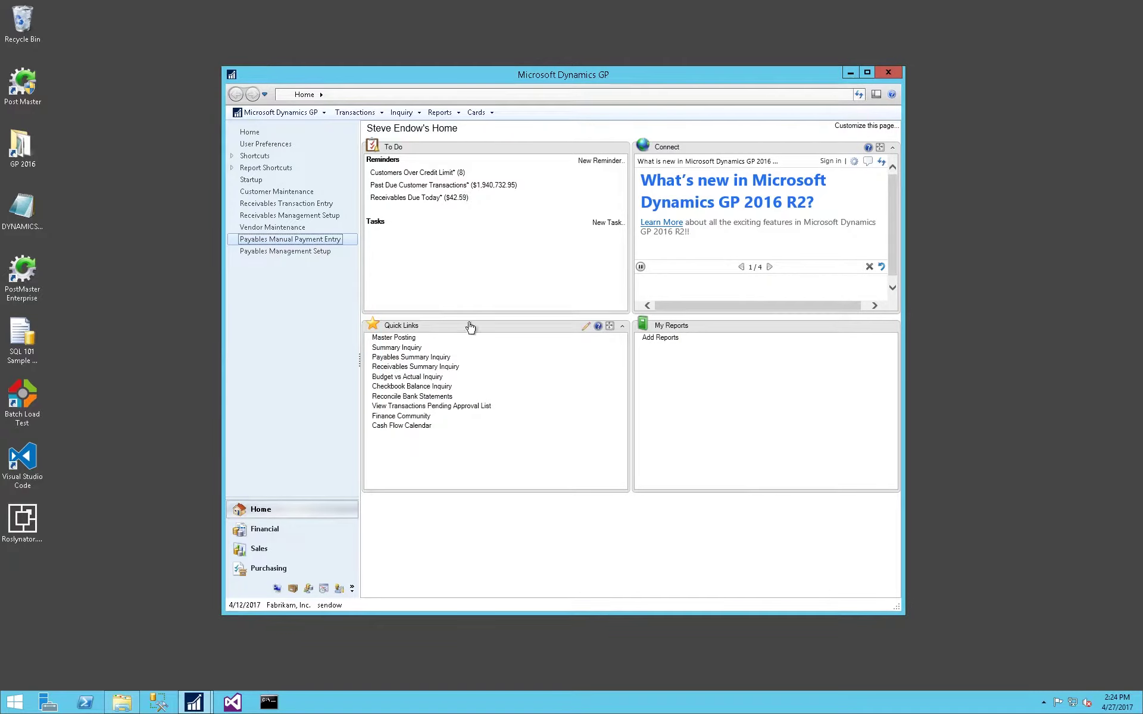
Put invoice 10101 for vendor ZHOLDVENDOR back on hold and save.
{"action": "left_click", "coordinate": [355, 112]}
{"action": "mouse_move", "coordinate": [378, 153]}
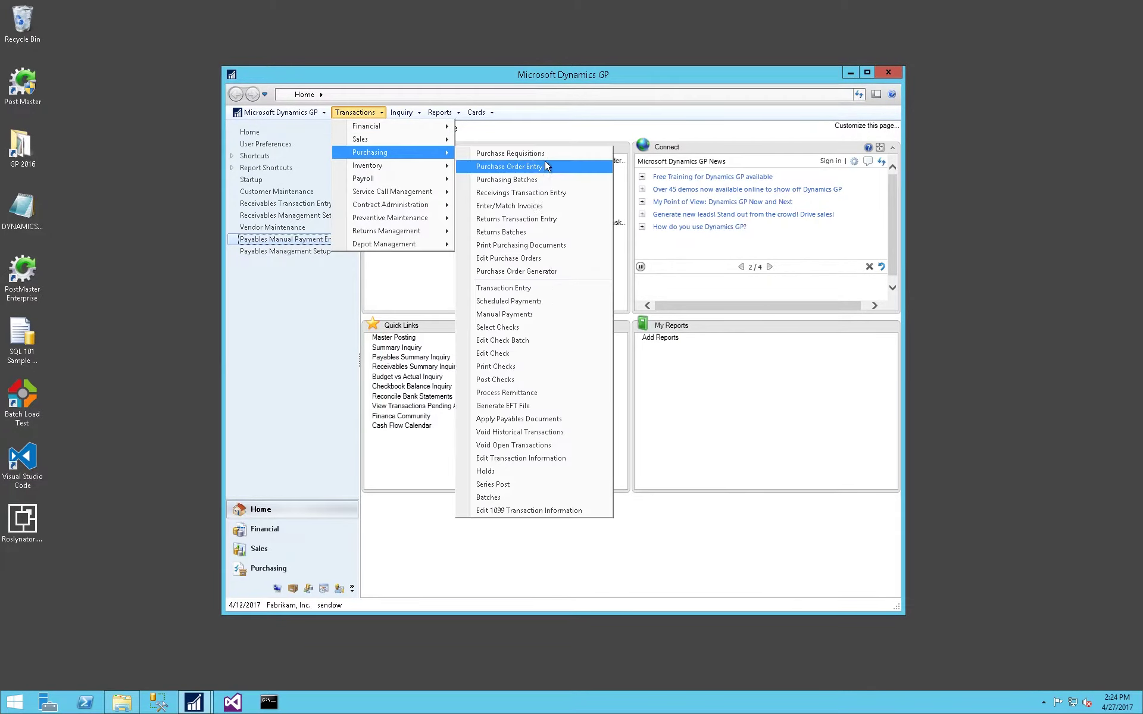
{"action": "left_click", "coordinate": [485, 472]}
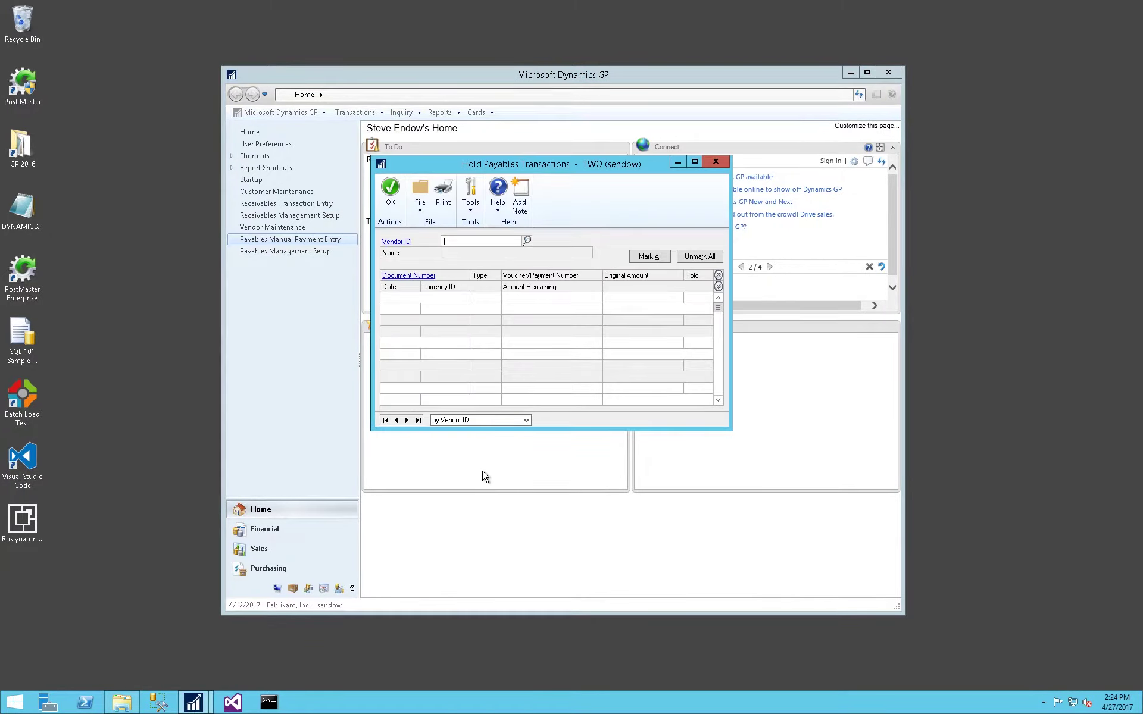
{"action": "type", "text": "ZHOLDVENDOR"}
{"action": "key", "text": "Tab"}
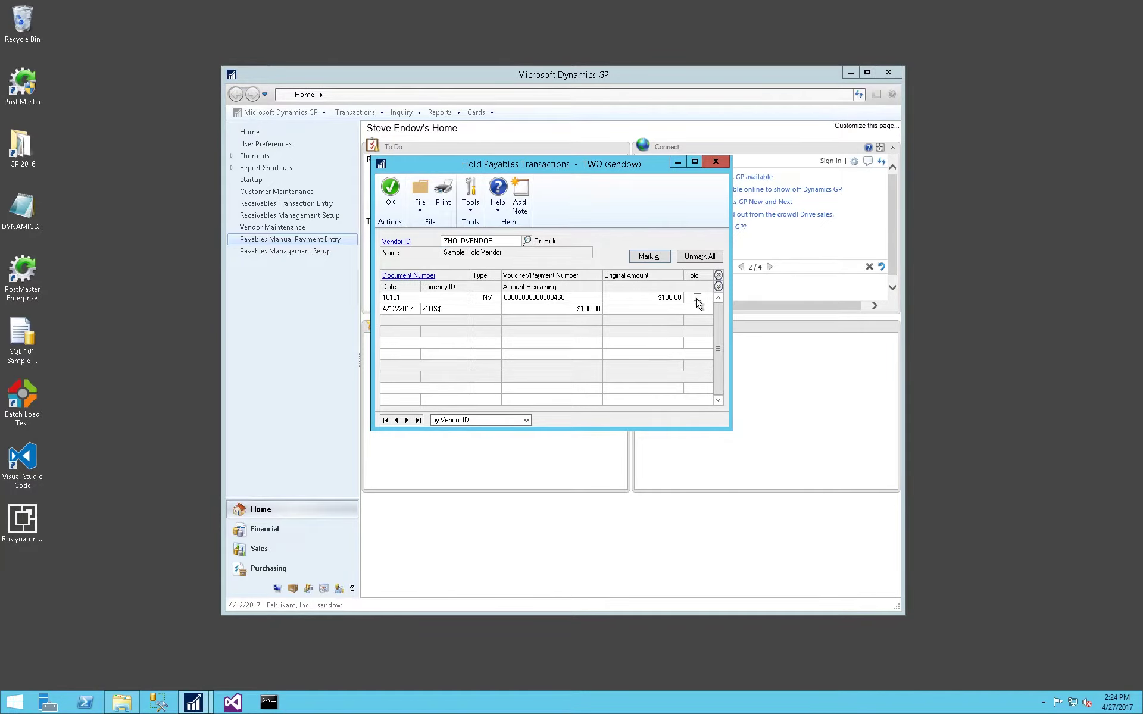
{"action": "left_click", "coordinate": [697, 298]}
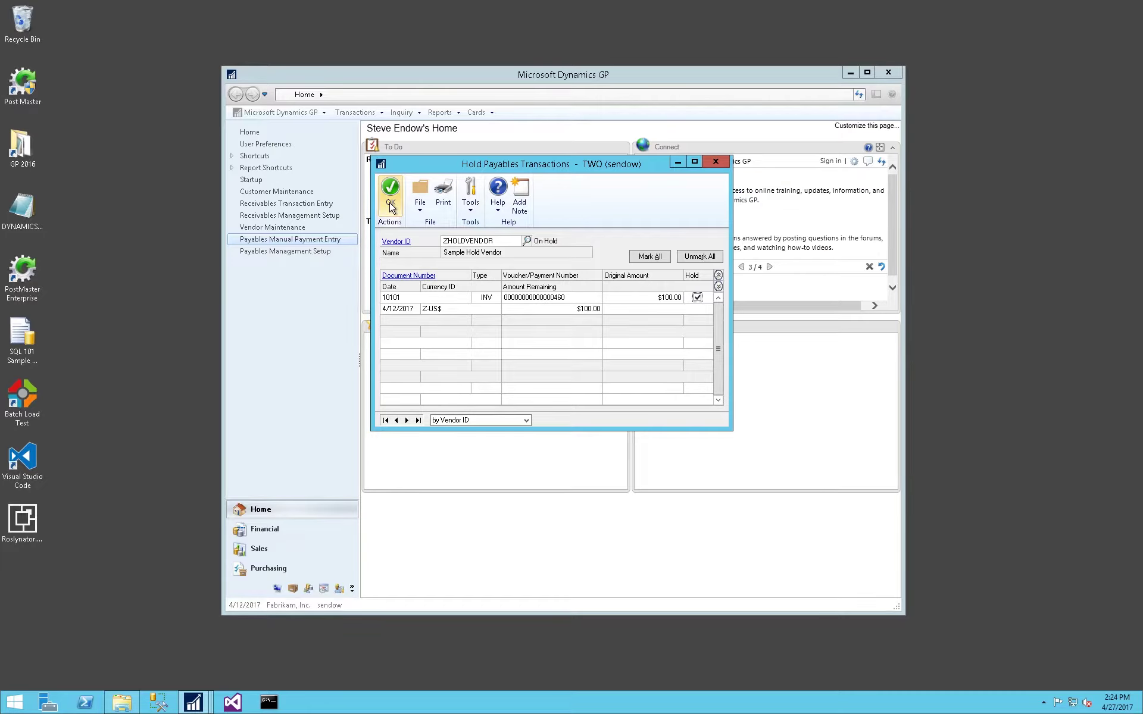
{"action": "left_click", "coordinate": [390, 203]}
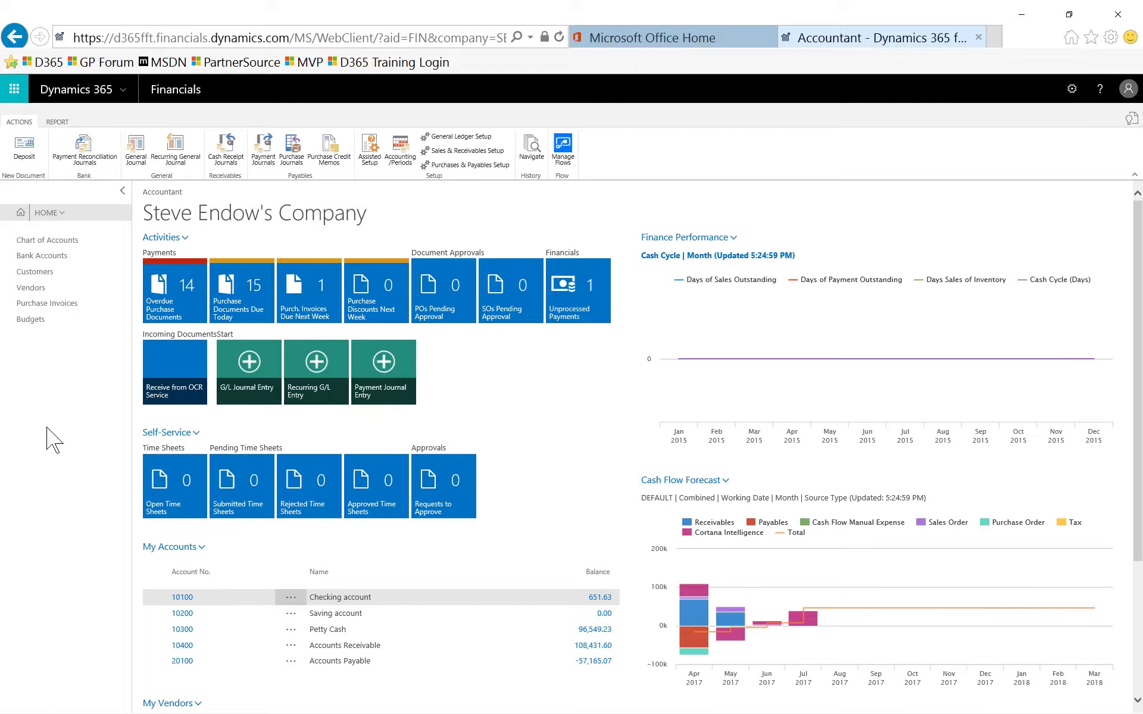
Open the Customers list from the Accountant role centre.
{"action": "left_click", "coordinate": [36, 272]}
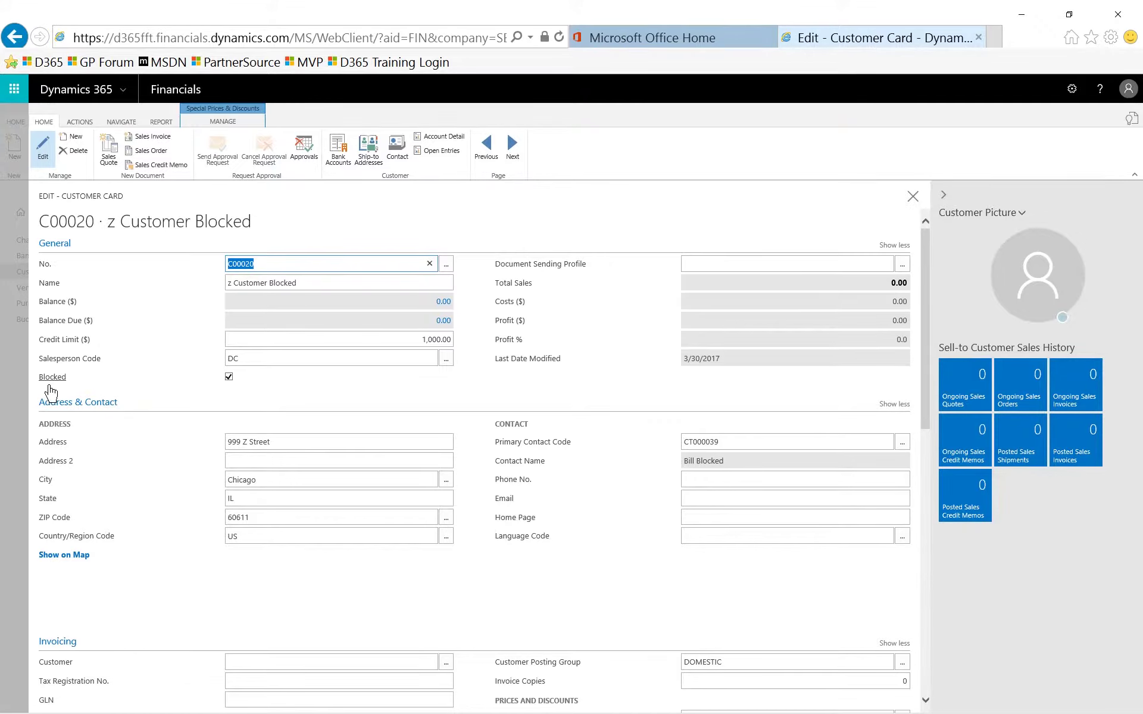
Read the Blocked field explanation on the customer card, then try creating a sales order.
{"action": "left_click", "coordinate": [52, 380]}
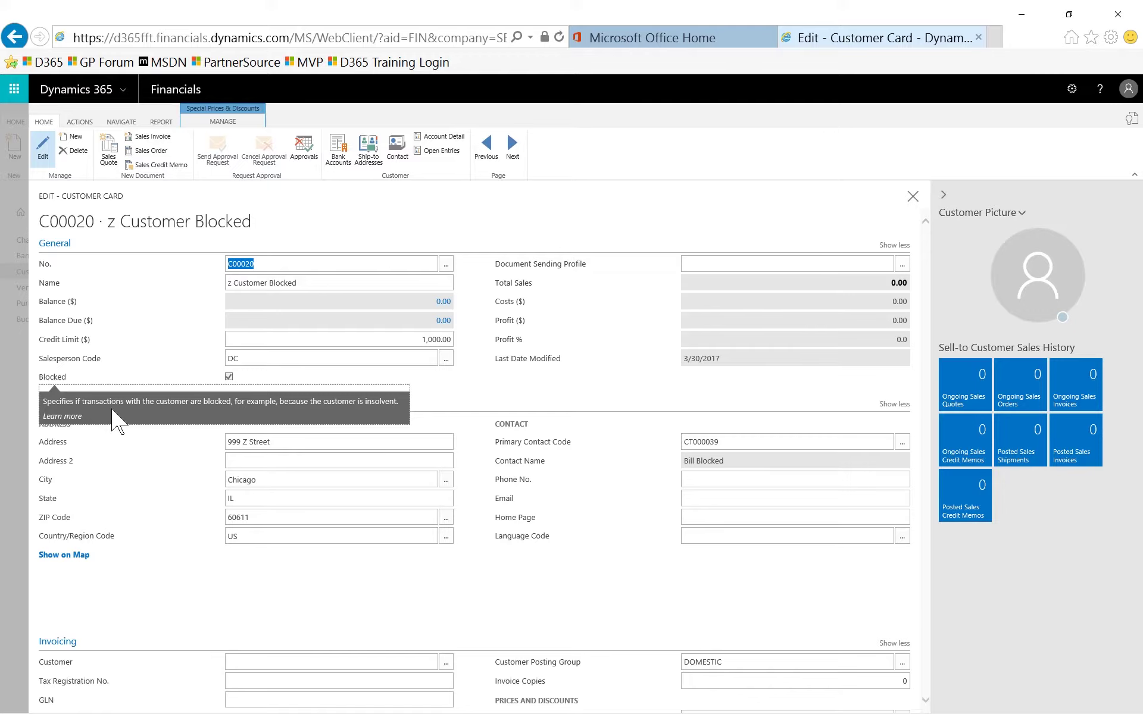
{"action": "left_click", "coordinate": [341, 380]}
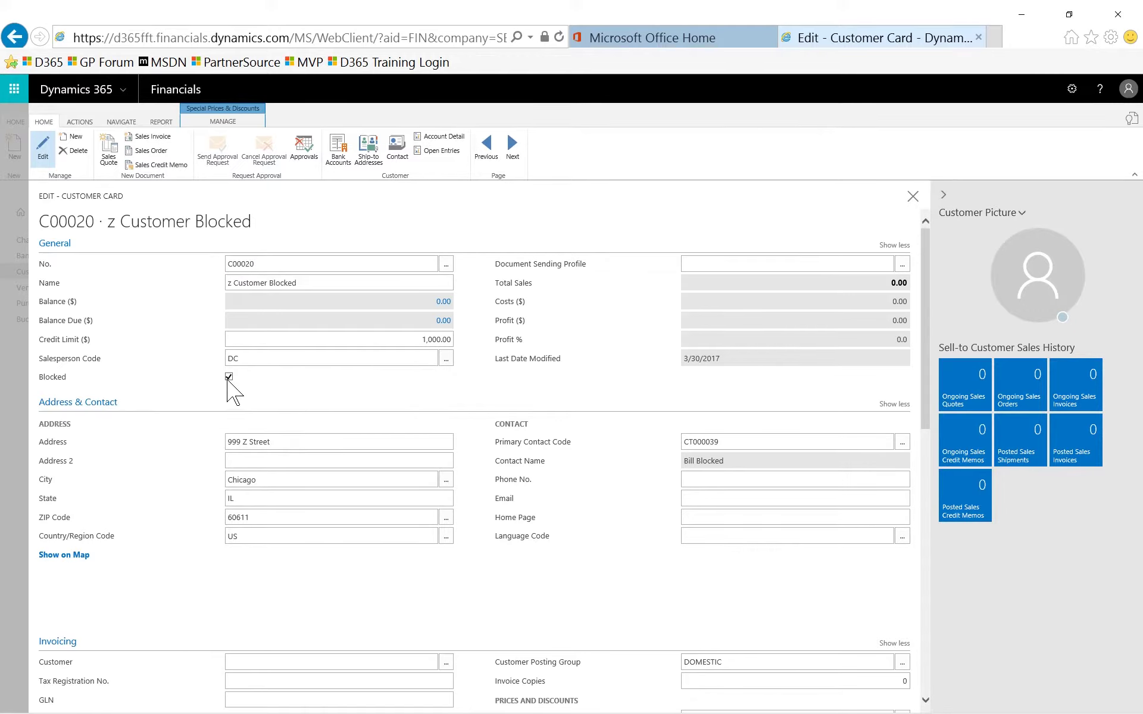
{"action": "mouse_move", "coordinate": [228, 382]}
{"action": "left_click", "coordinate": [143, 151]}
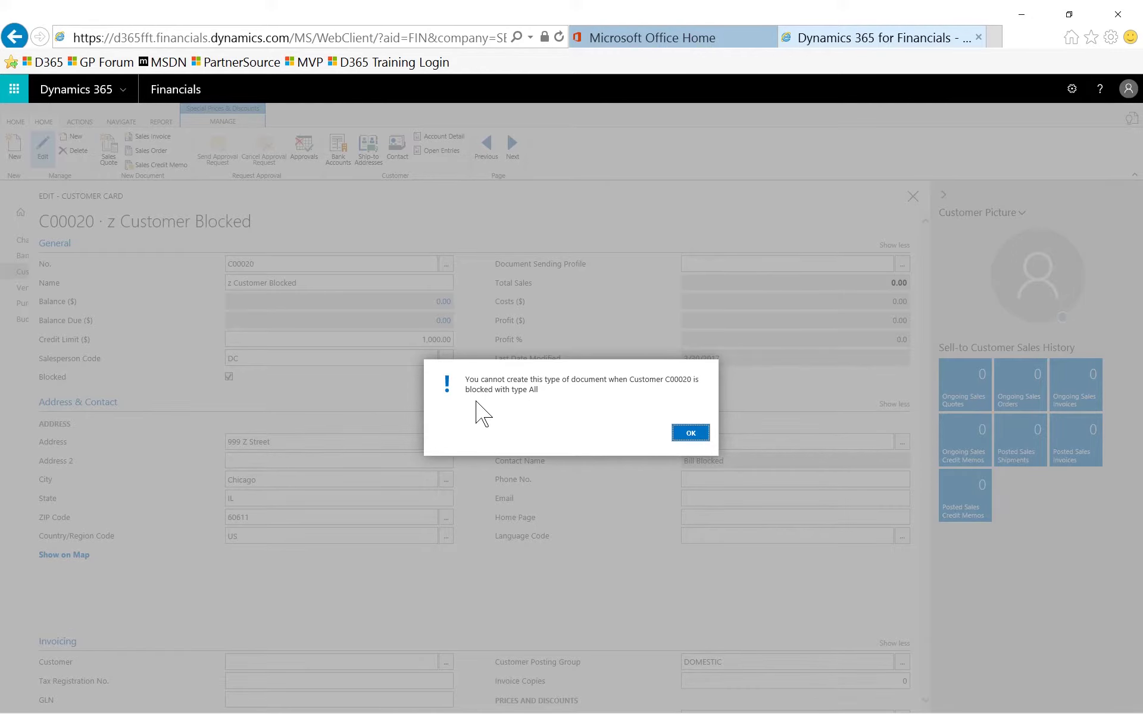
Dismiss the blocked-customer error to return to the C00020 card.
{"action": "left_click", "coordinate": [691, 433]}
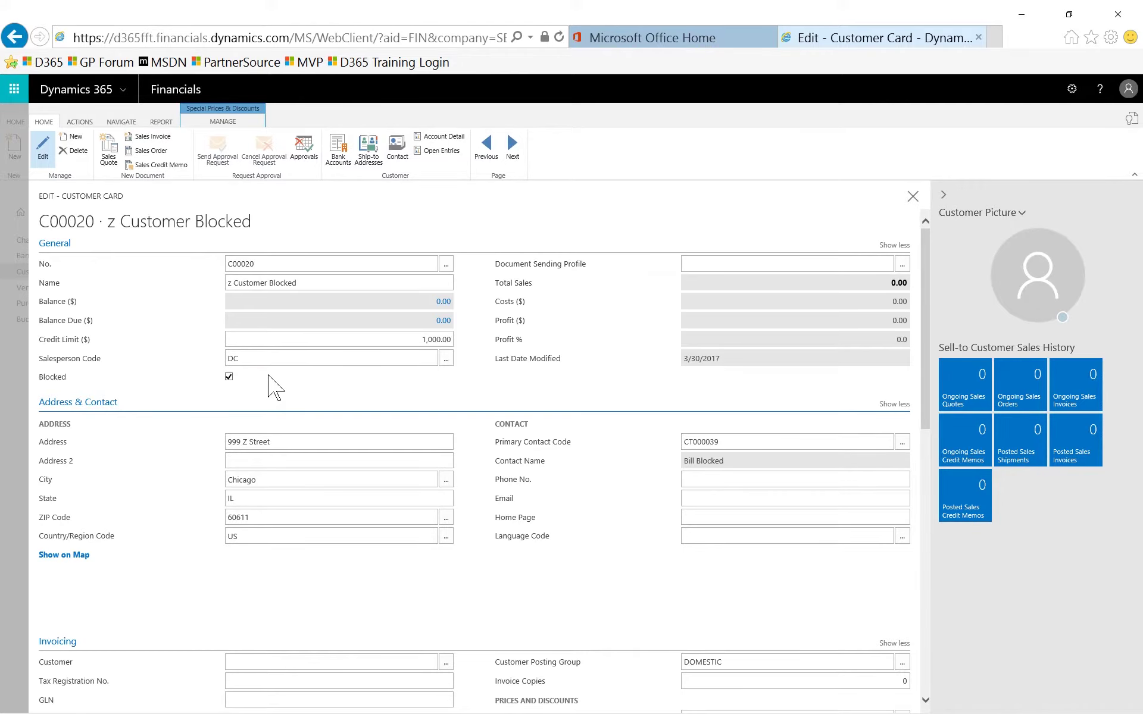
Search for 'cash' and open the GENERAL Cash Receipt Journal batch.
{"action": "key", "text": "Escape"}
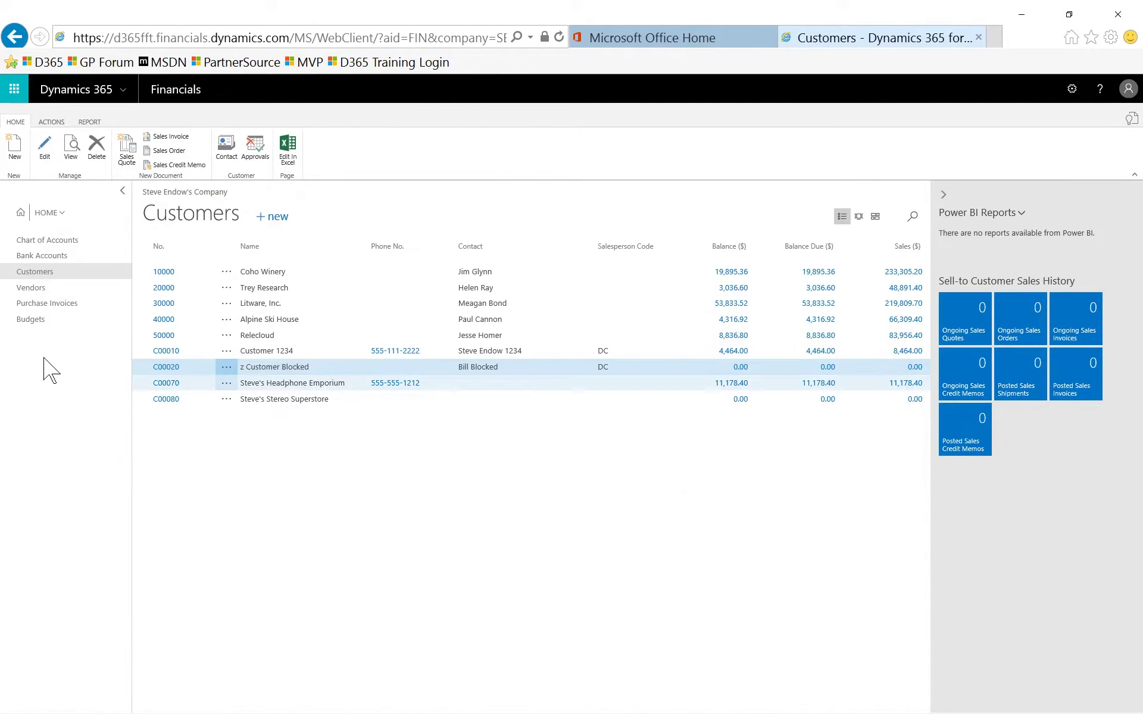
{"action": "left_click", "coordinate": [1133, 122]}
{"action": "type", "text": "cash"}
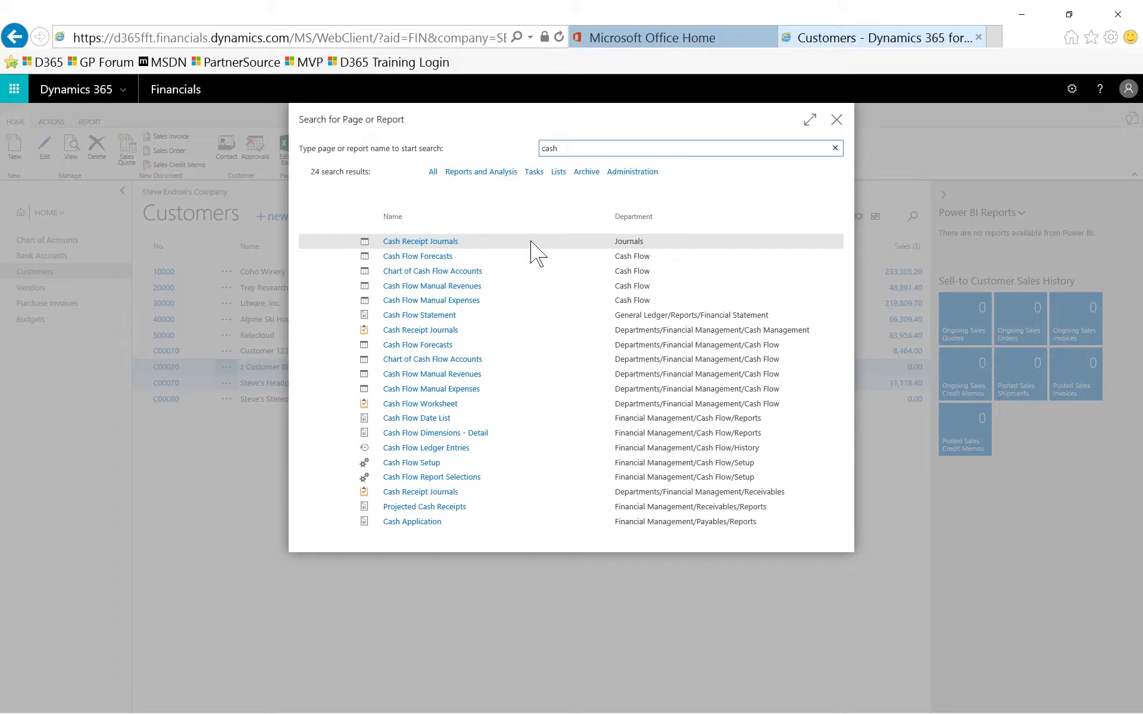
{"action": "left_click", "coordinate": [447, 244]}
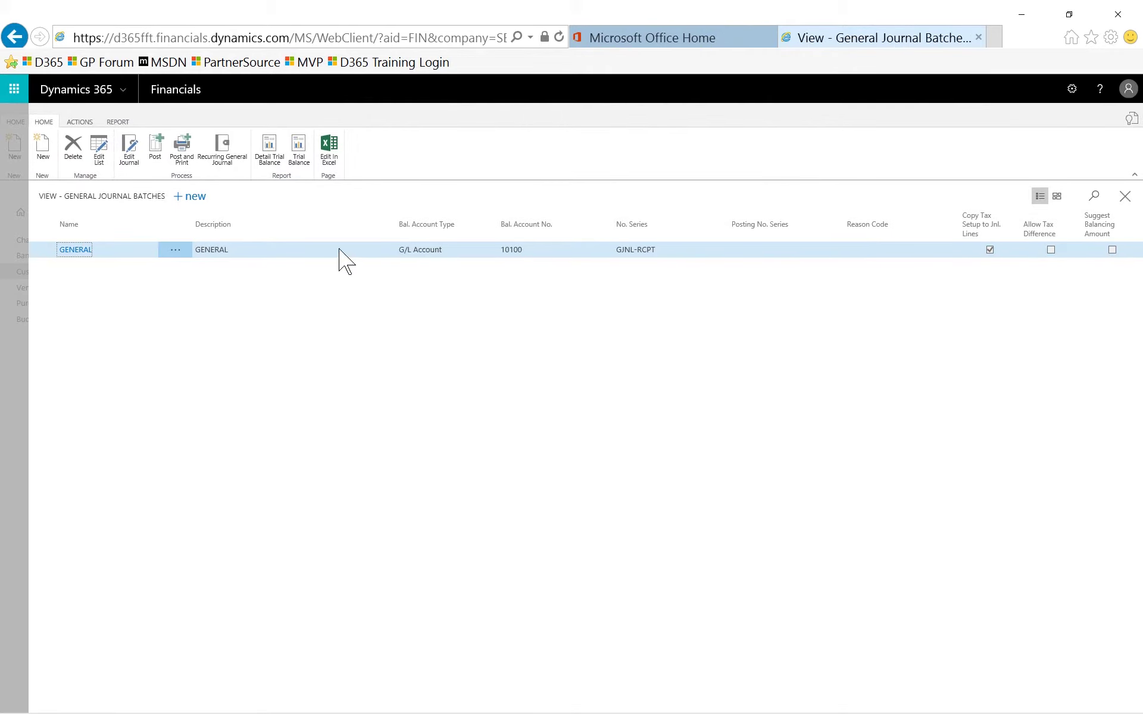
{"action": "left_click", "coordinate": [76, 250]}
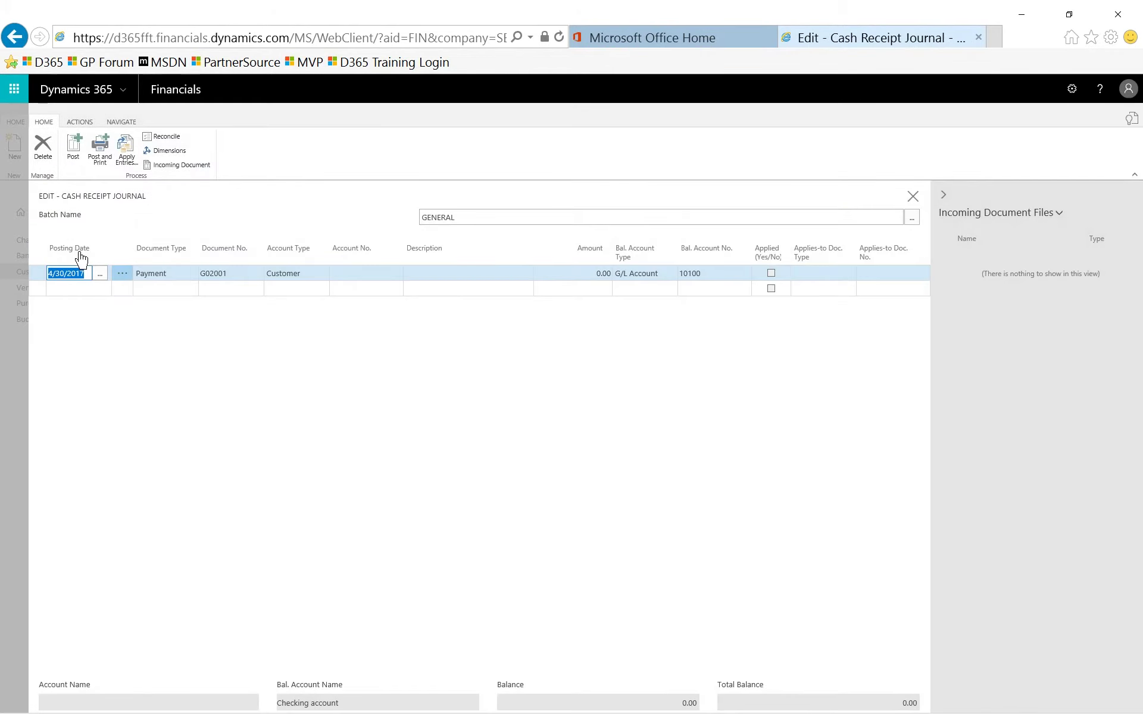
Enter a Payment line for customer C00020, then revert the rejected blocked-customer entry.
{"action": "left_click", "coordinate": [169, 279]}
{"action": "left_click", "coordinate": [170, 280]}
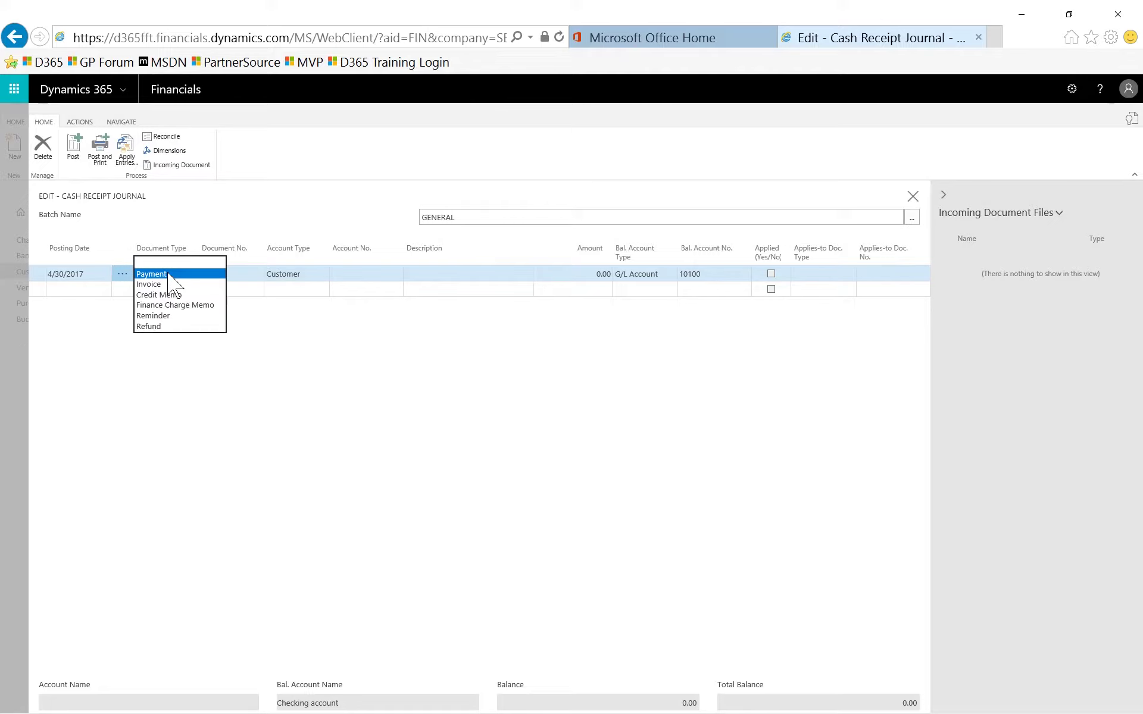
{"action": "left_click", "coordinate": [154, 274]}
{"action": "left_click", "coordinate": [369, 275]}
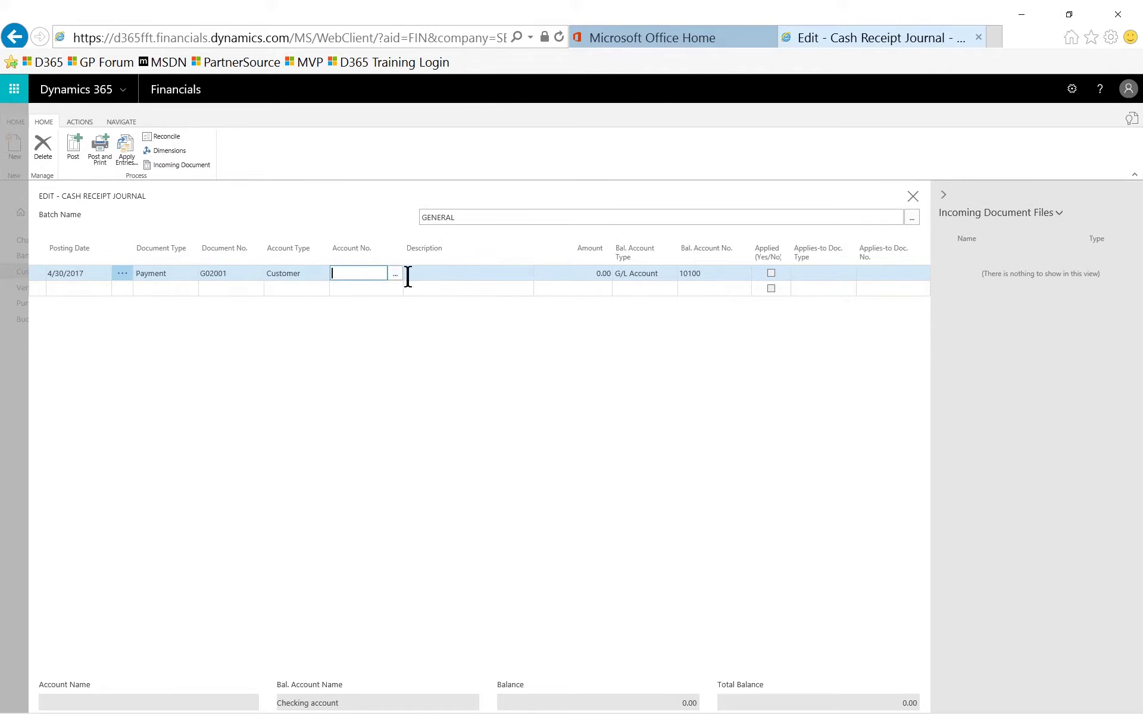
{"action": "left_click", "coordinate": [397, 275]}
{"action": "scroll", "coordinate": [439, 334], "scroll_direction": "down", "scroll_amount": 1}
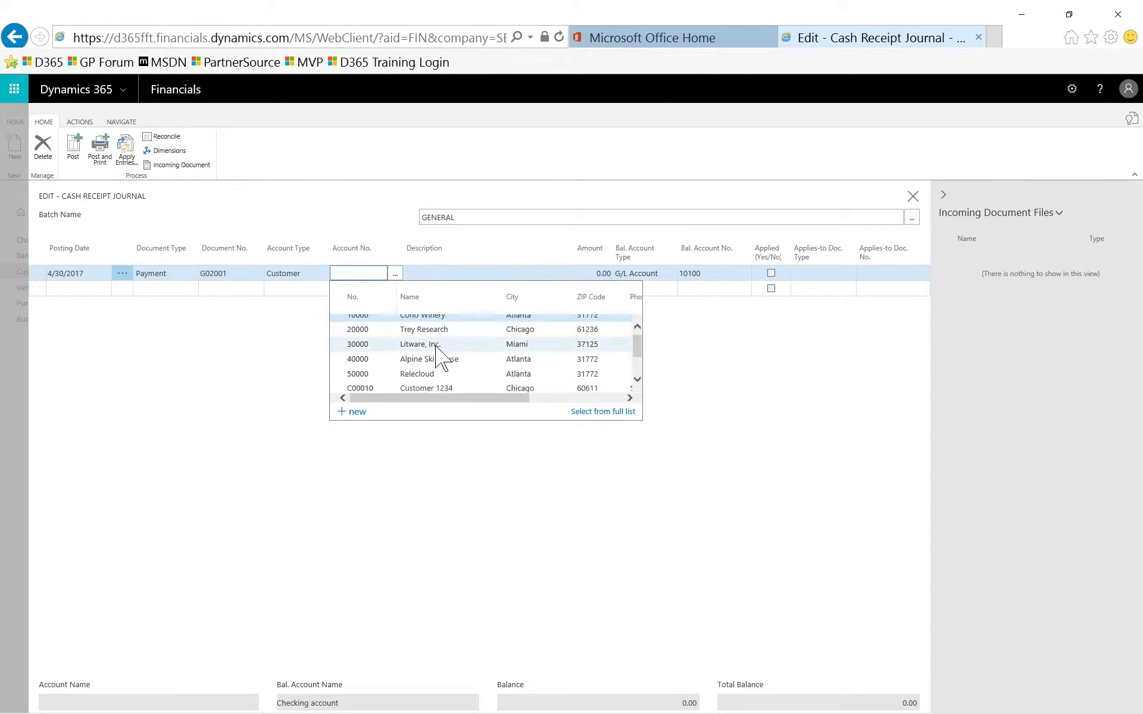
{"action": "scroll", "coordinate": [442, 358], "scroll_direction": "down", "scroll_amount": 1}
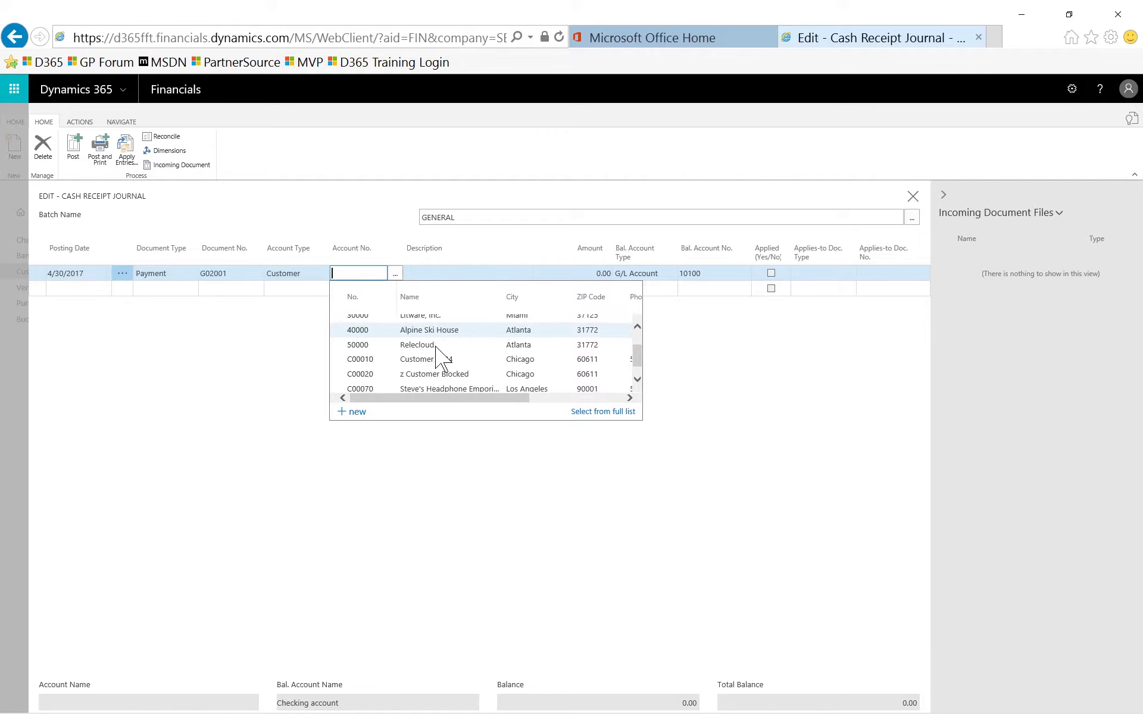
{"action": "left_click", "coordinate": [363, 374]}
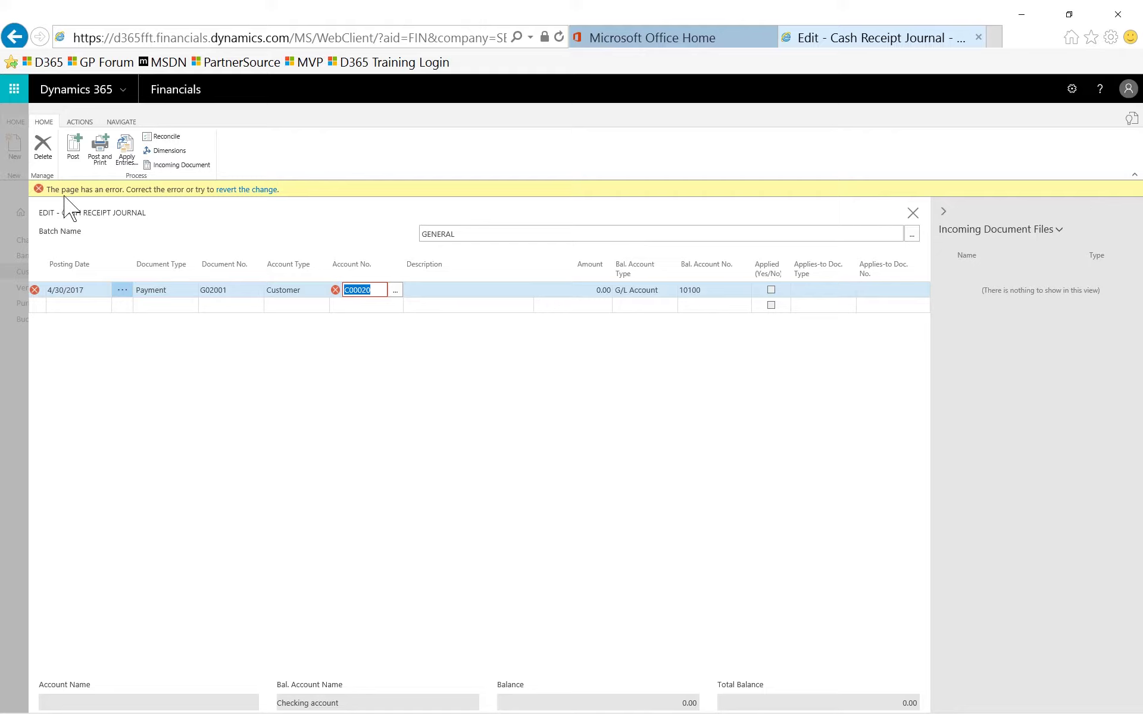
{"action": "left_click", "coordinate": [239, 190]}
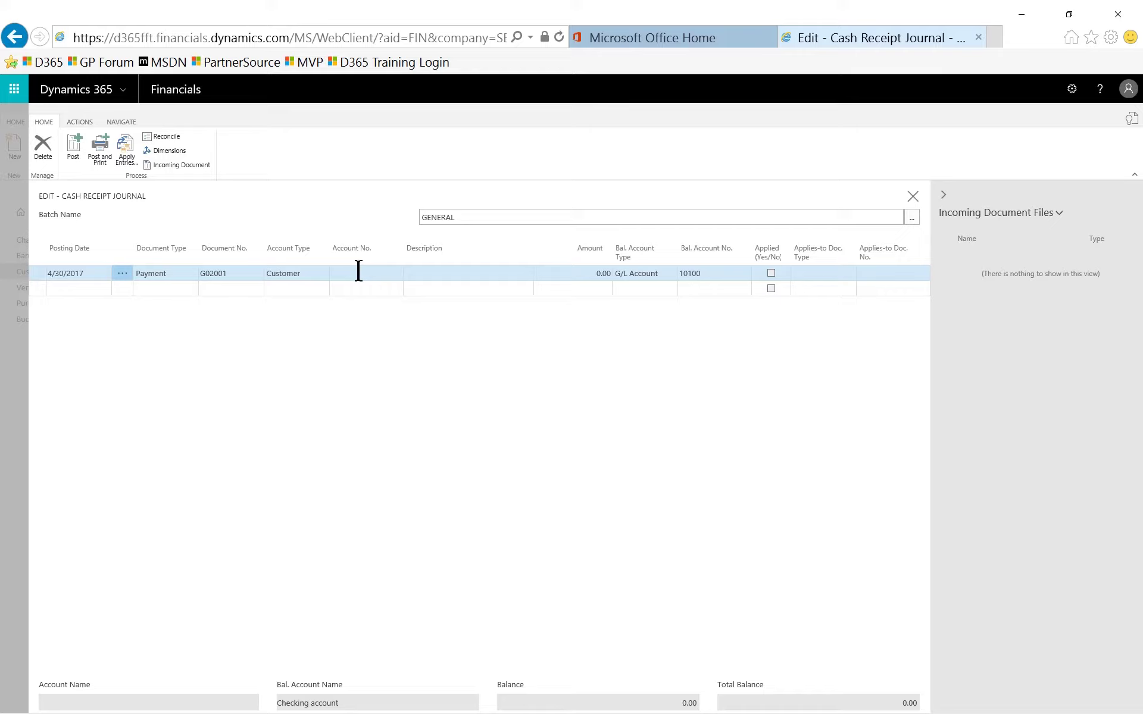
Close the journal pages, then clear Blocked on customer C00020's card and close it.
{"action": "left_click", "coordinate": [18, 353]}
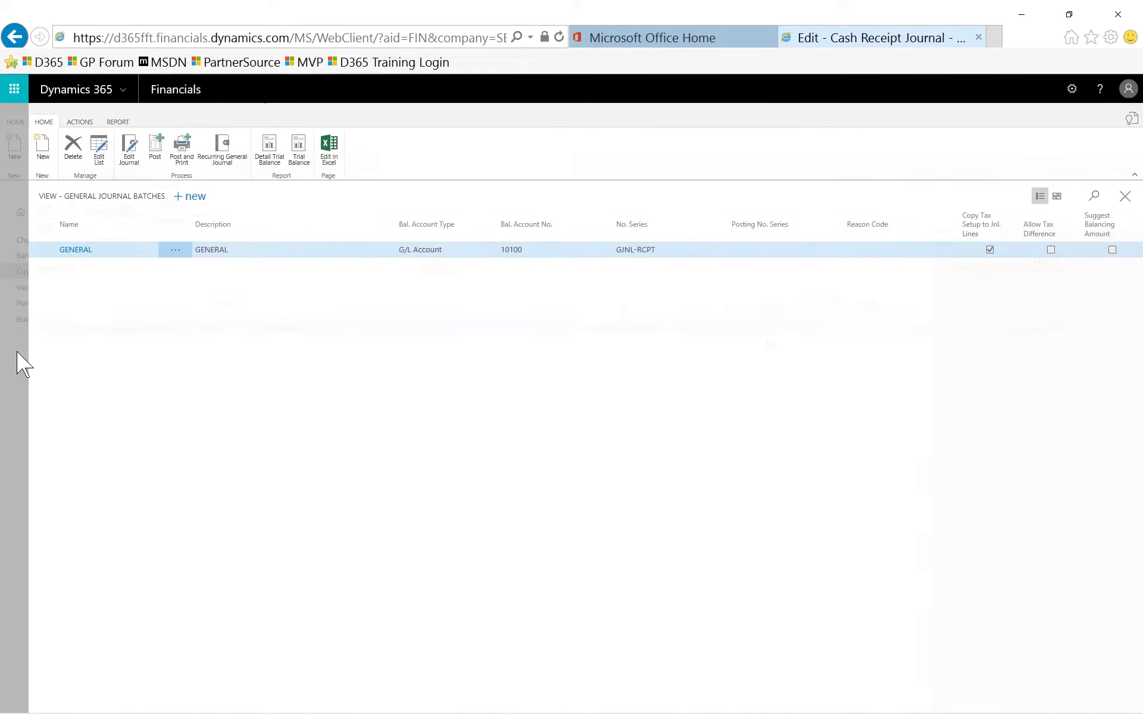
{"action": "left_click", "coordinate": [17, 352]}
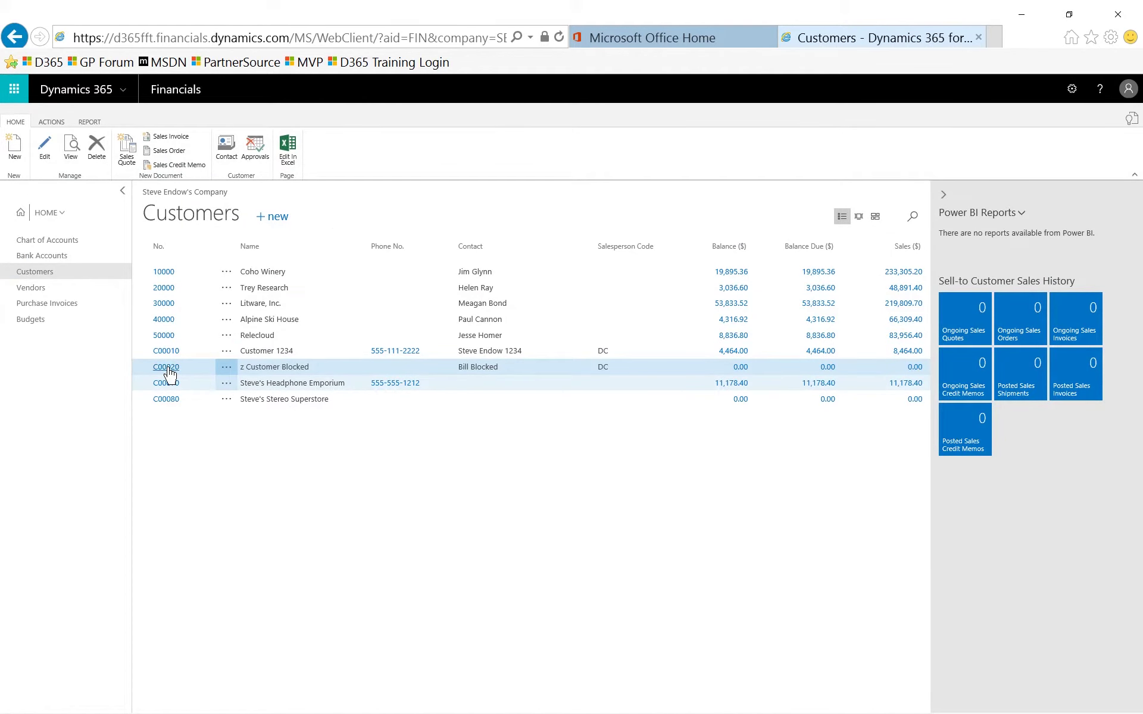
{"action": "left_click", "coordinate": [168, 368]}
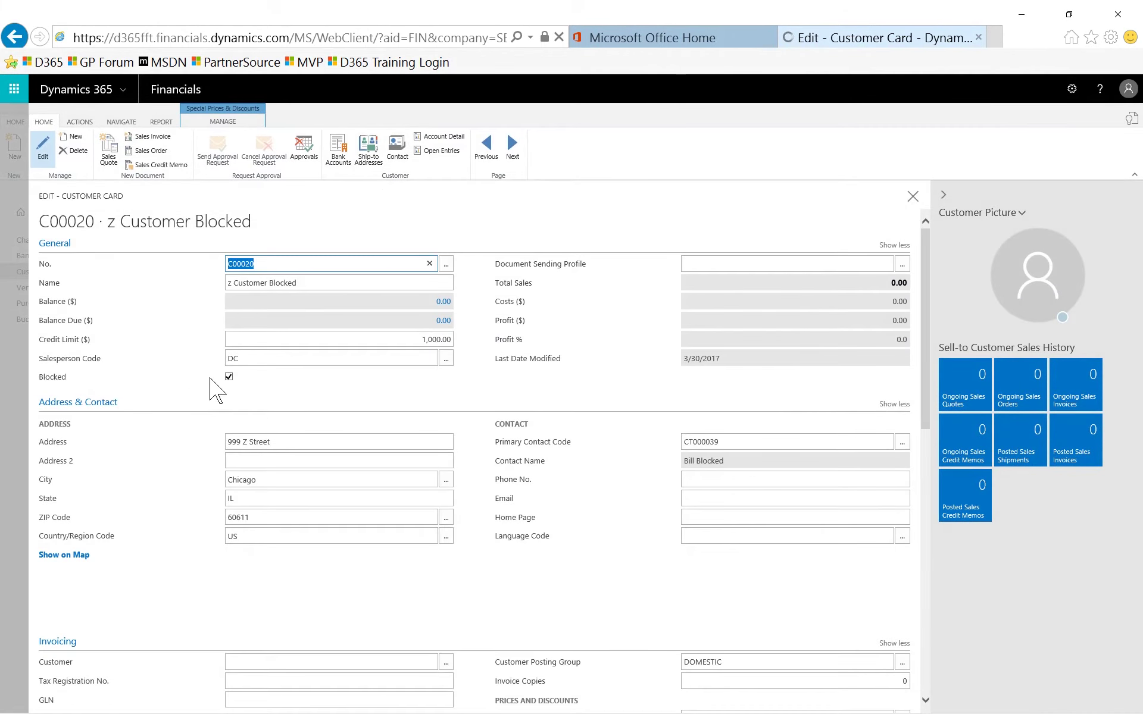
{"action": "left_click", "coordinate": [229, 377]}
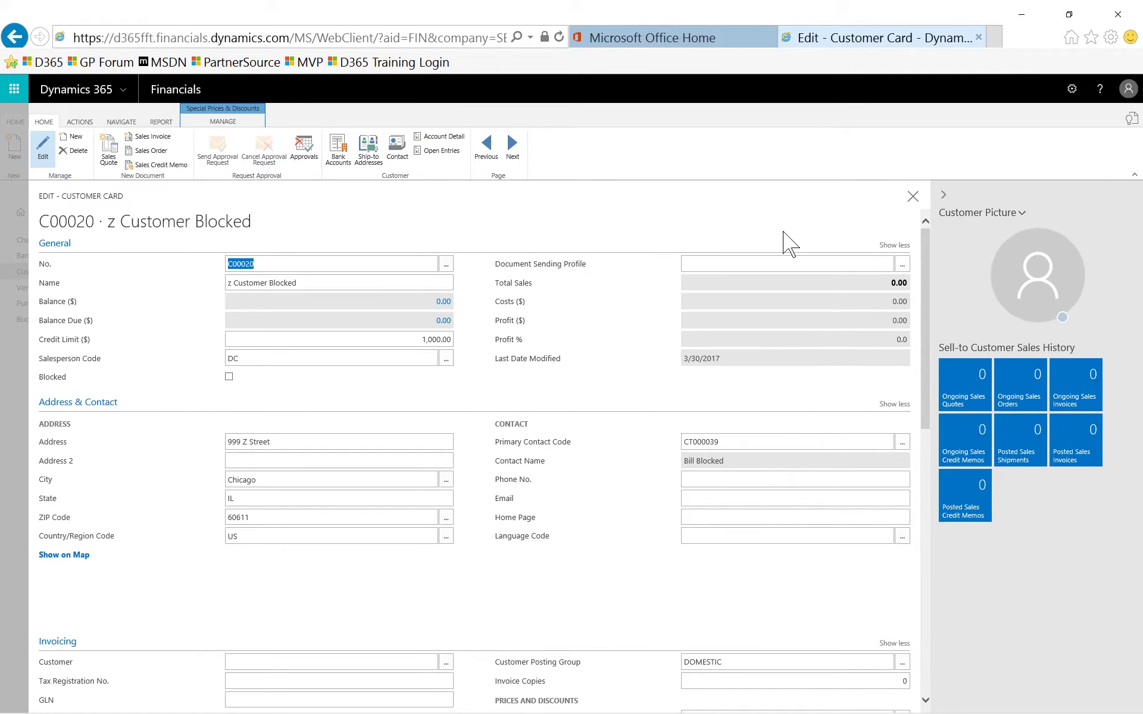
{"action": "left_click", "coordinate": [914, 199]}
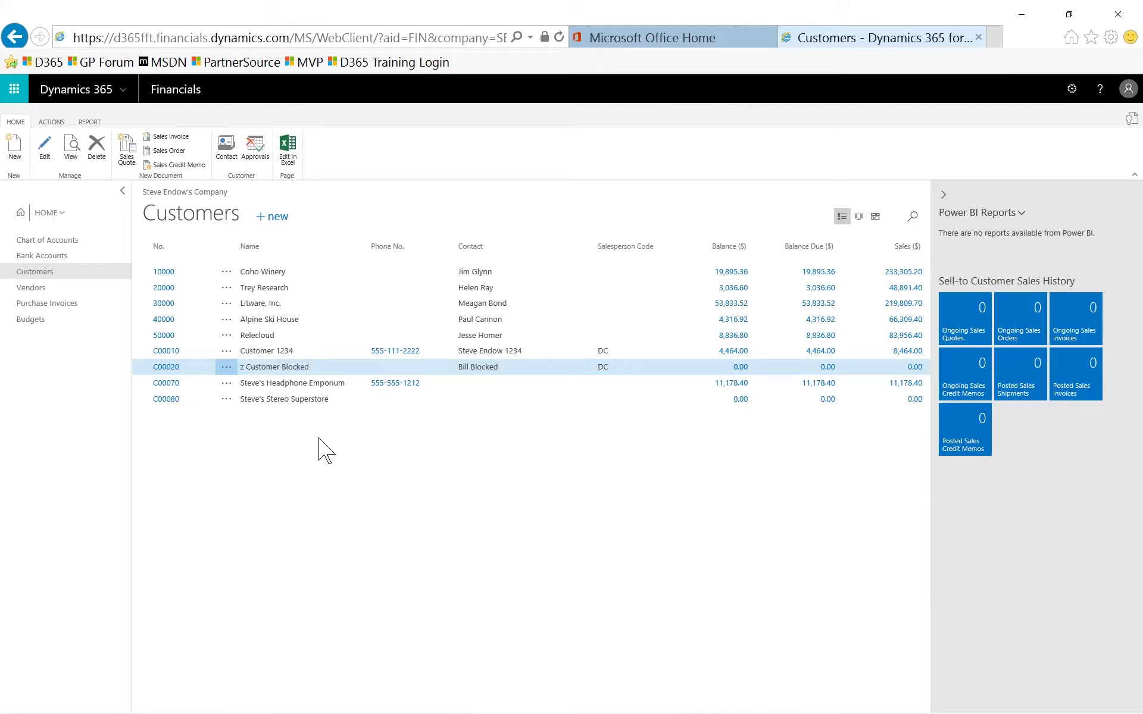
Set vendor V00010's Blocked field to All and close its card.
{"action": "left_click", "coordinate": [31, 288]}
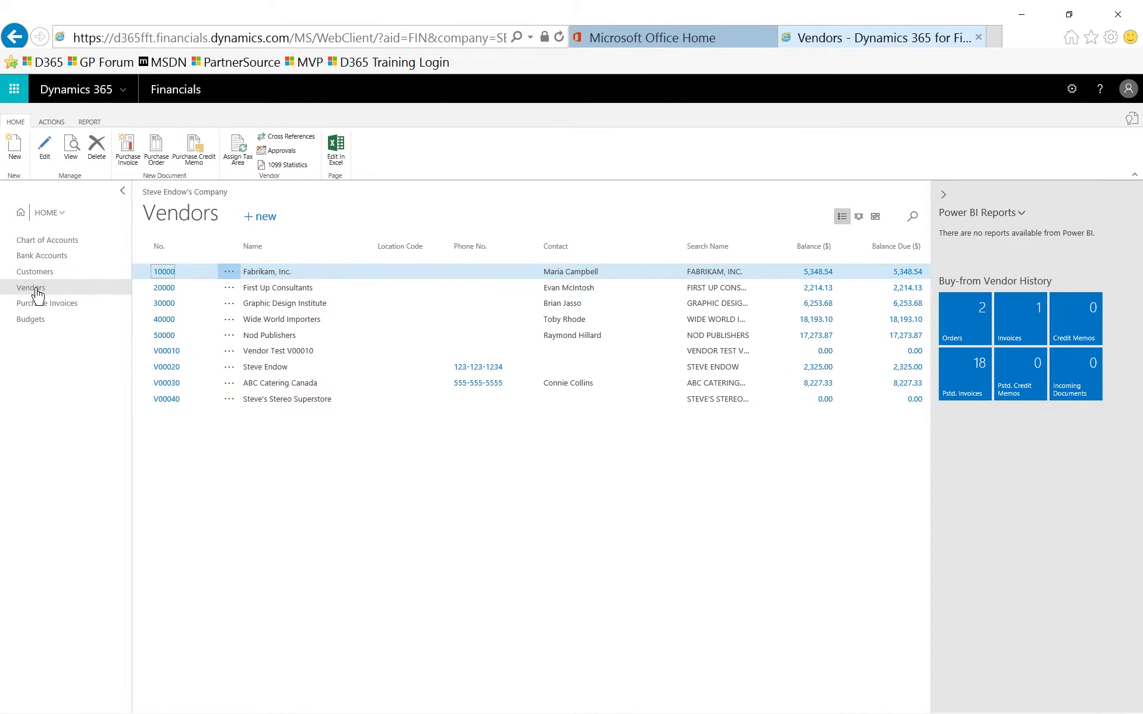
{"action": "left_click", "coordinate": [170, 355]}
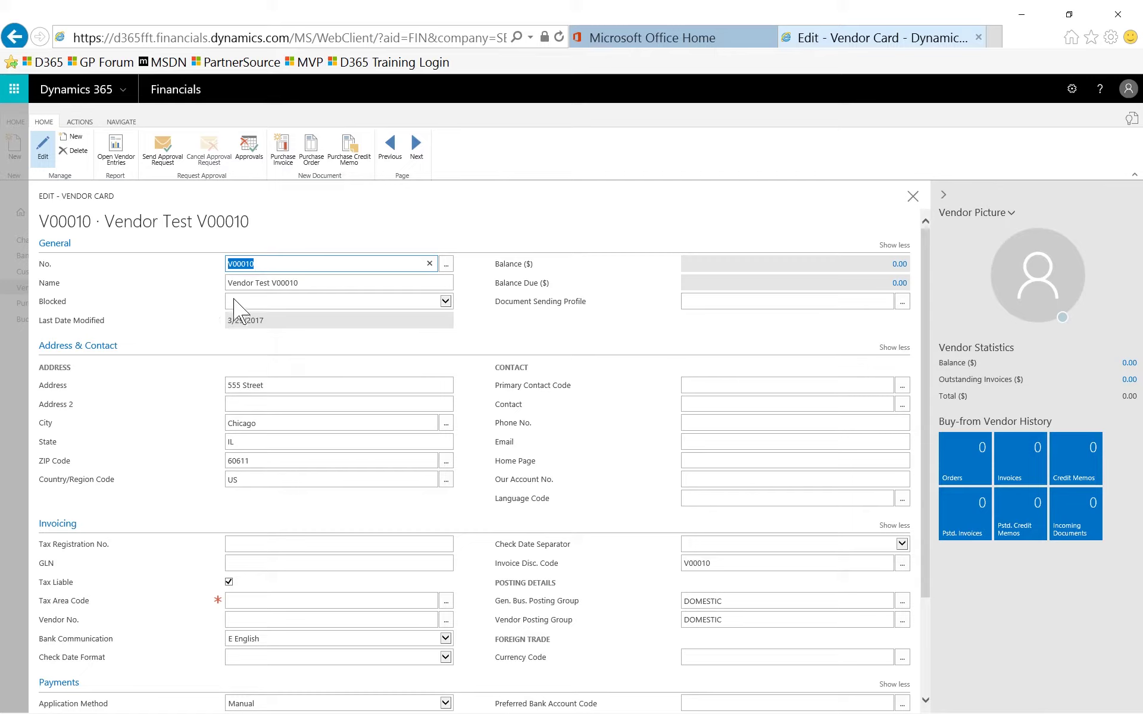
{"action": "left_click", "coordinate": [153, 320]}
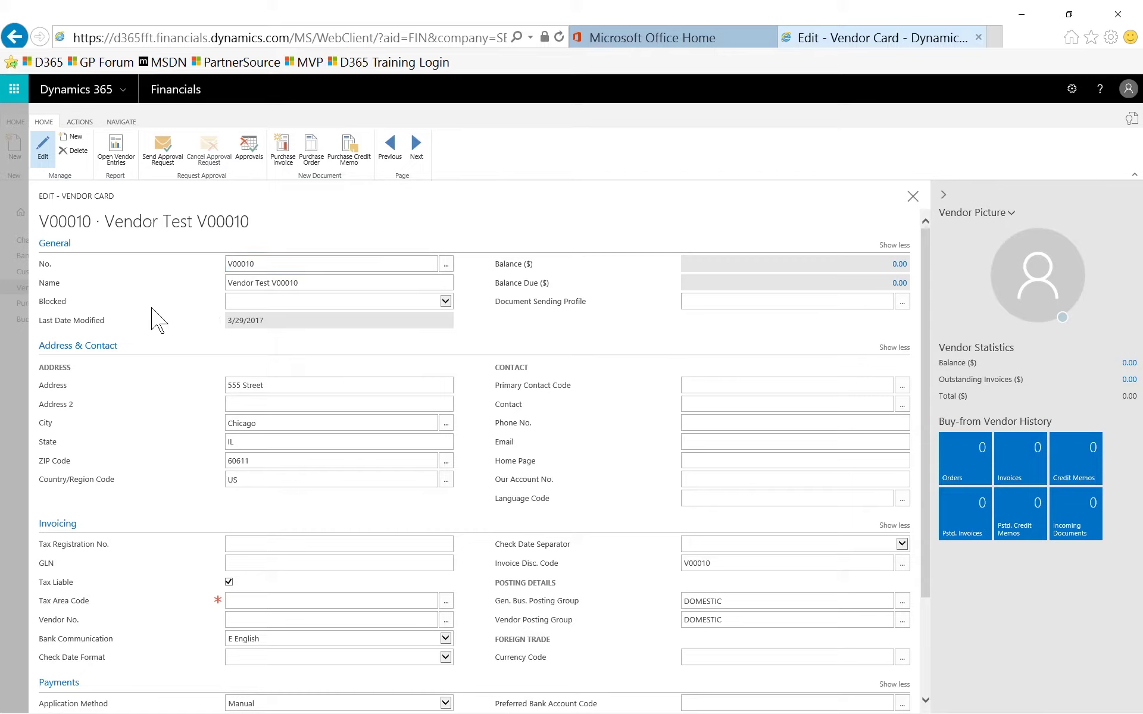
{"action": "left_click", "coordinate": [432, 302]}
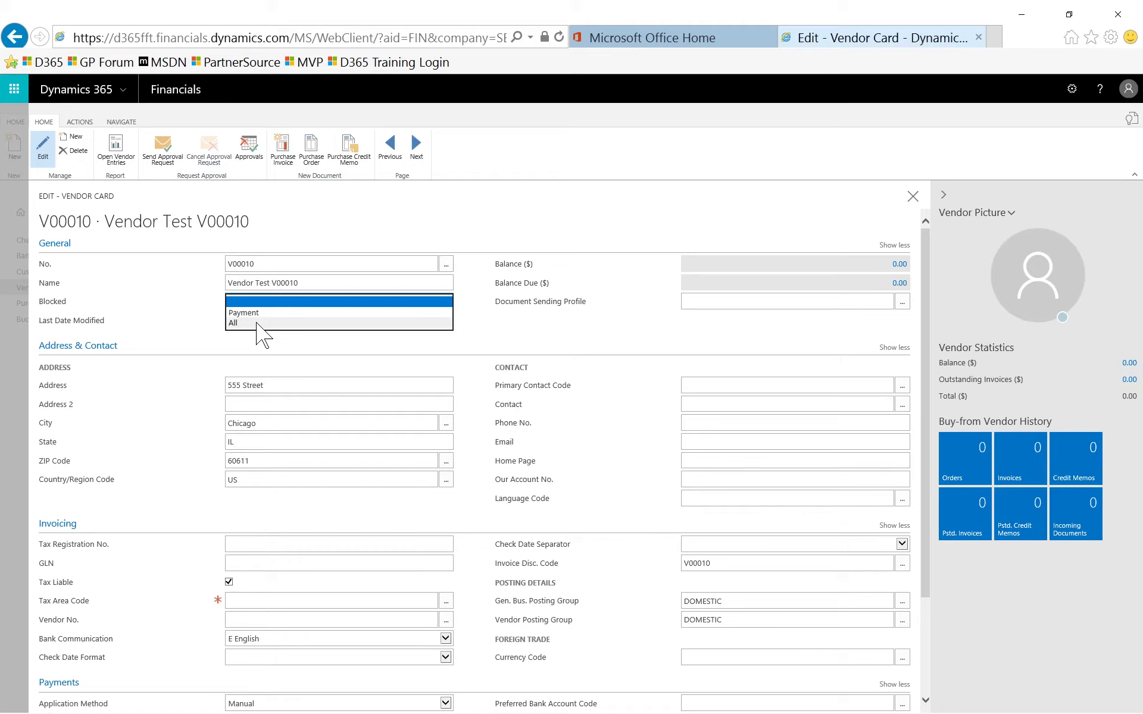
{"action": "left_click", "coordinate": [257, 324]}
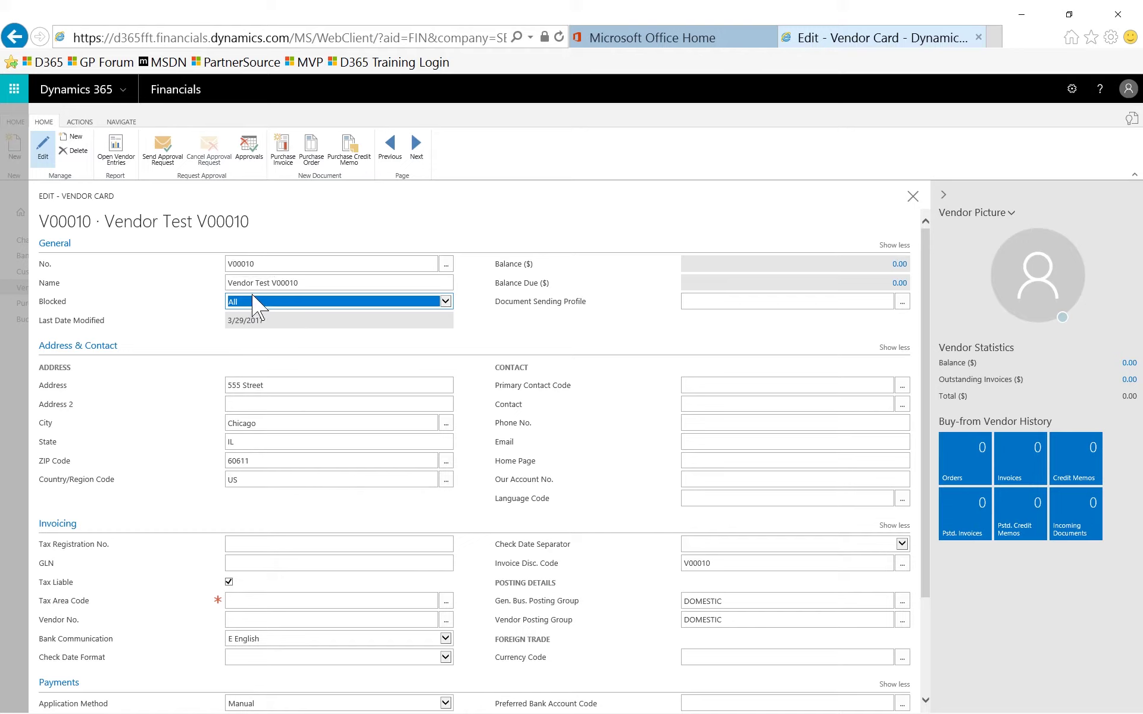
{"action": "left_click", "coordinate": [255, 301]}
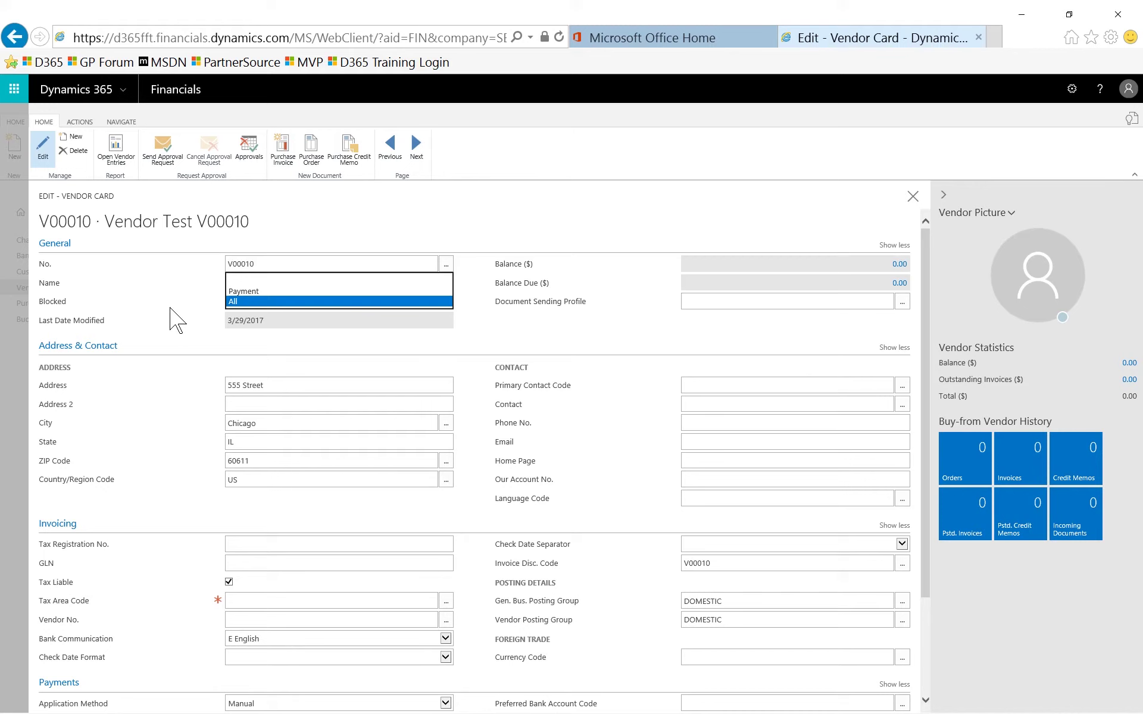
{"action": "left_click", "coordinate": [13, 347]}
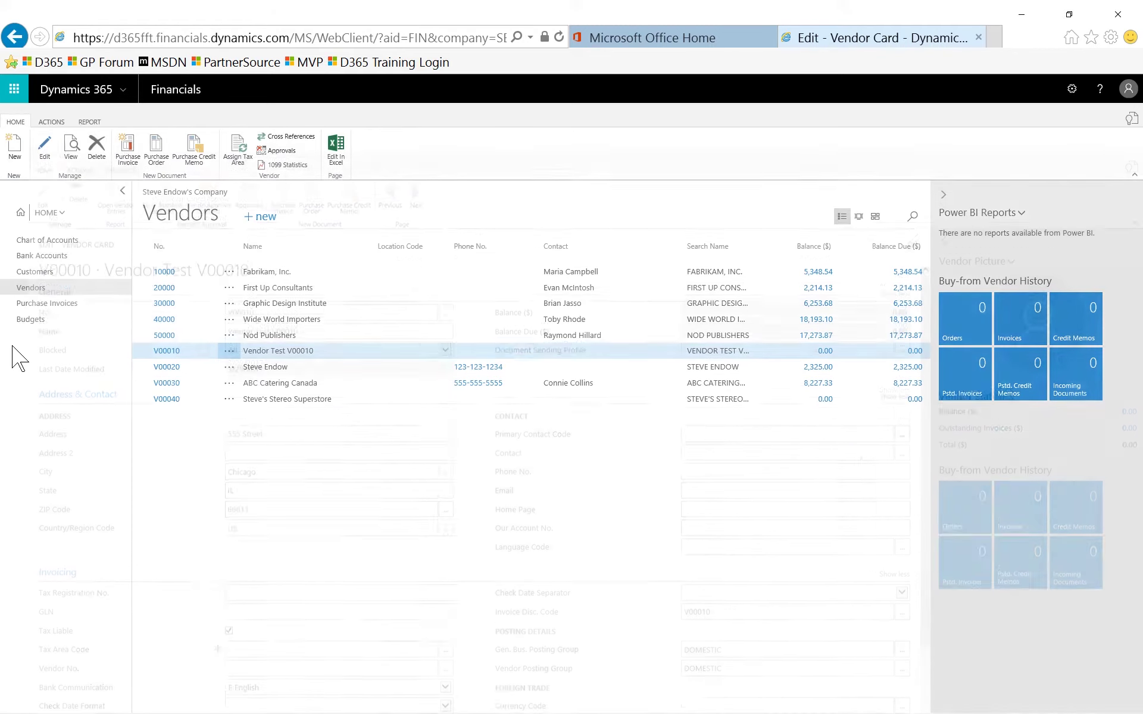
Attempt a sales order for customer C00020, dismiss the blocked warning, and close the card.
{"action": "left_click", "coordinate": [37, 274]}
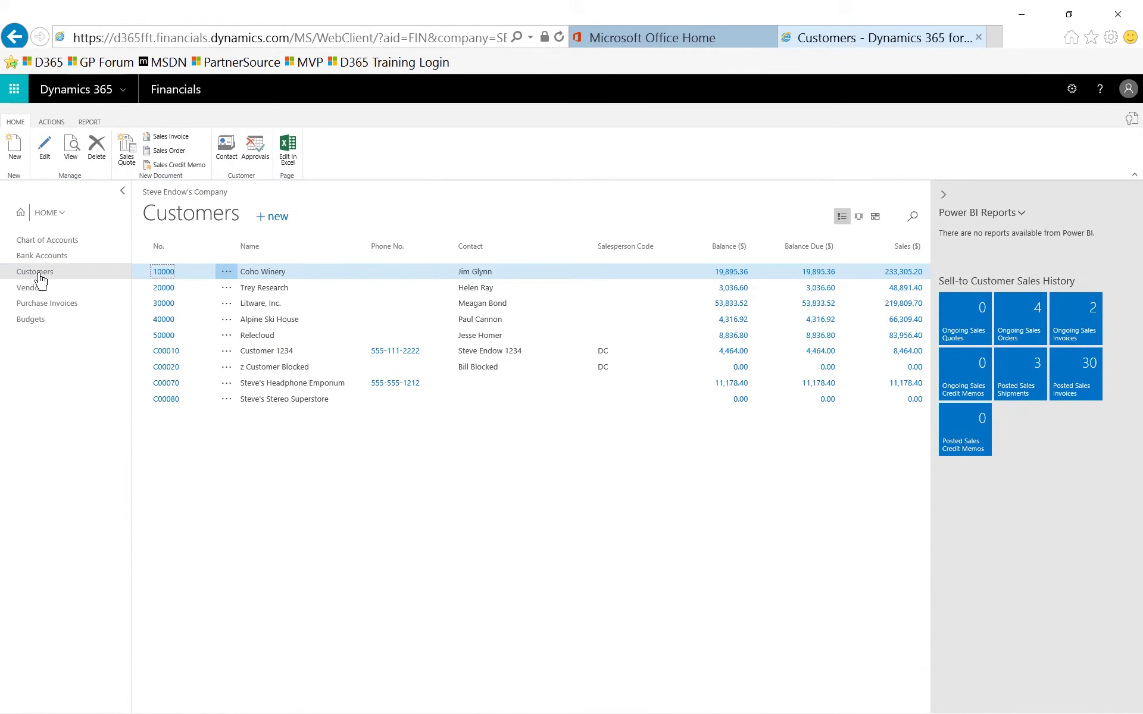
{"action": "left_click", "coordinate": [165, 374]}
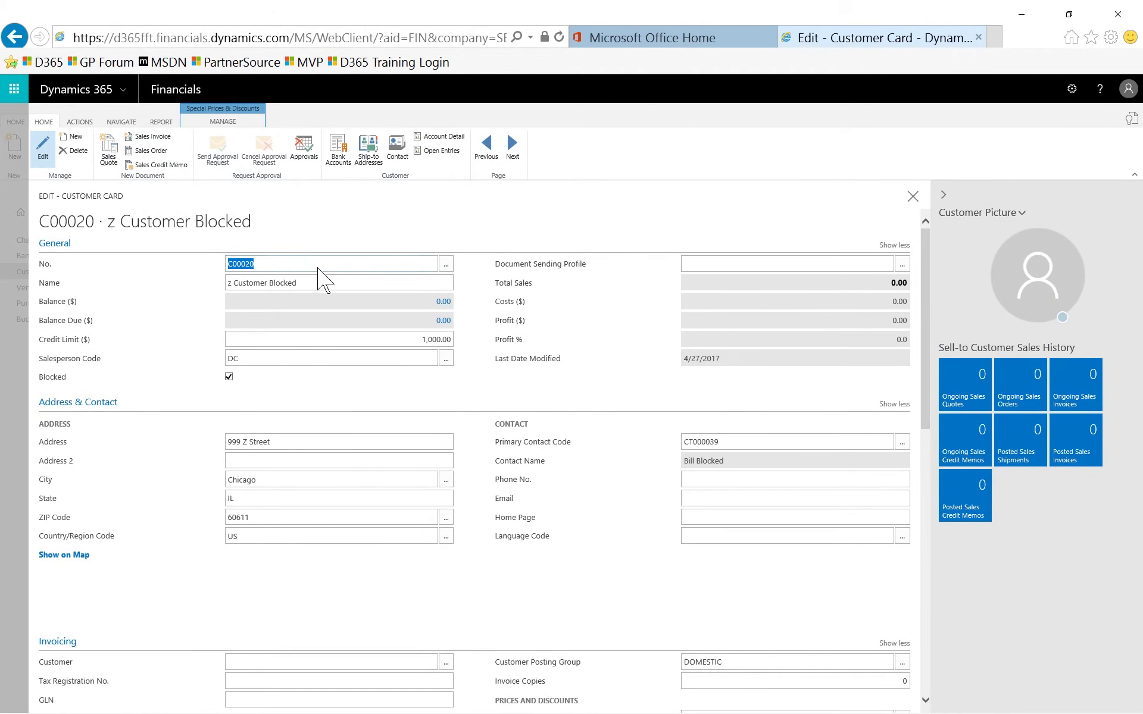
{"action": "left_click", "coordinate": [319, 257]}
{"action": "left_click", "coordinate": [147, 153]}
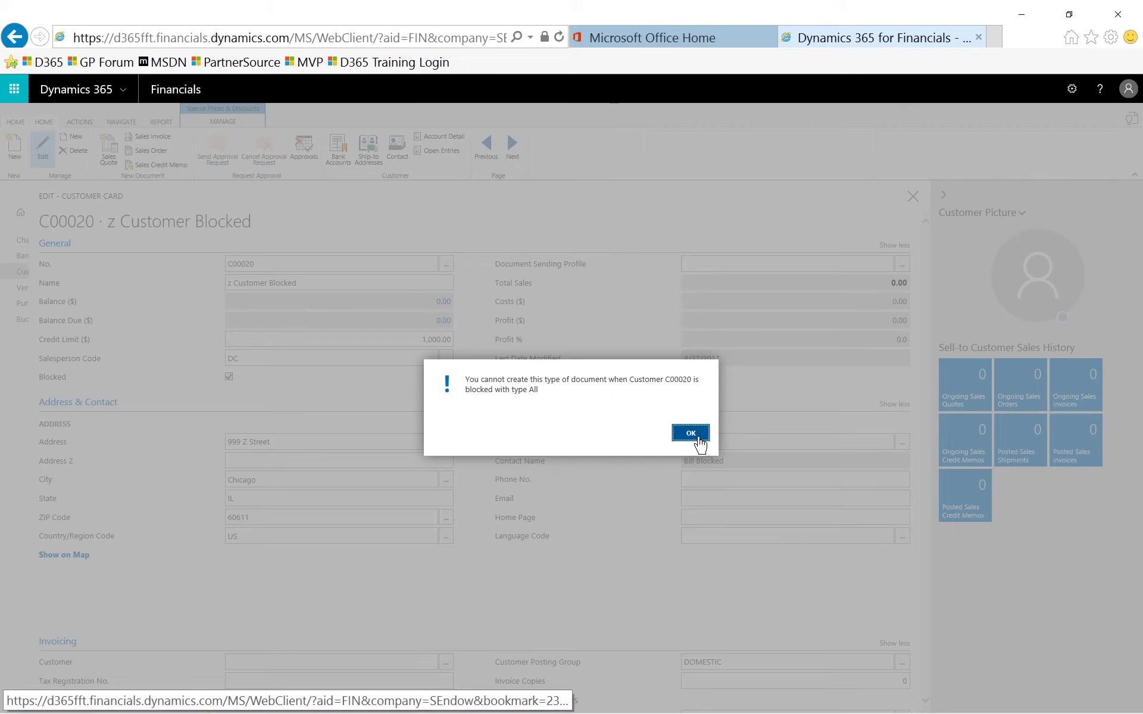
{"action": "key", "text": "Return"}
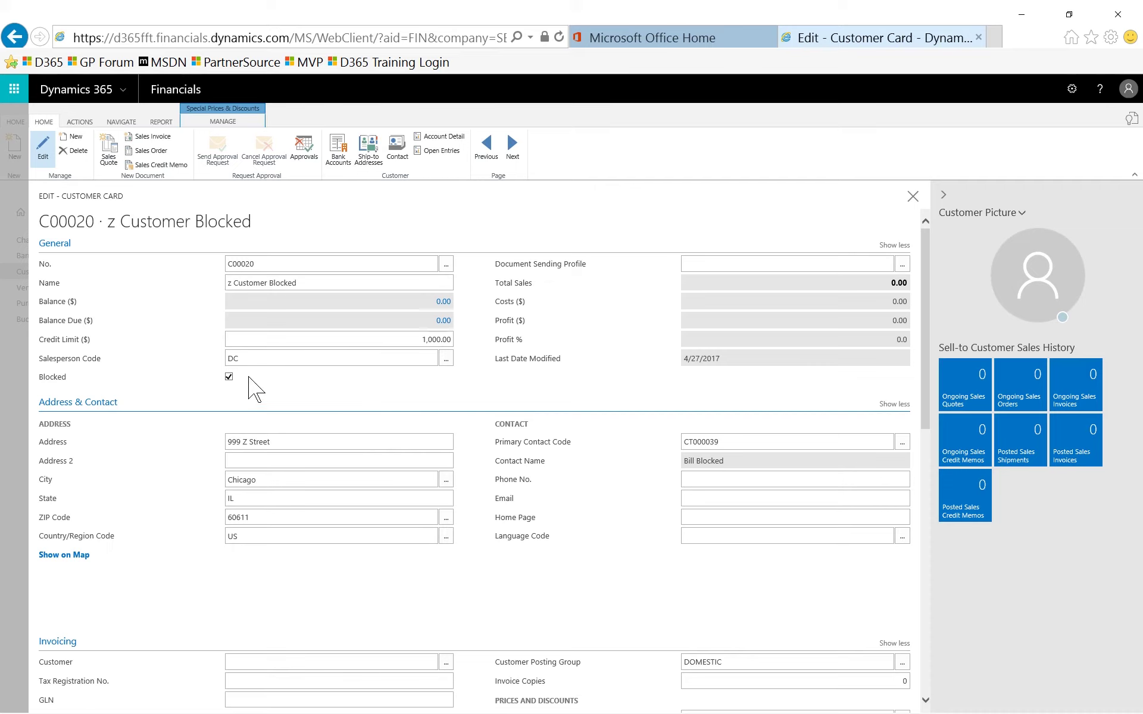
{"action": "mouse_move", "coordinate": [228, 378]}
{"action": "key", "text": "Escape"}
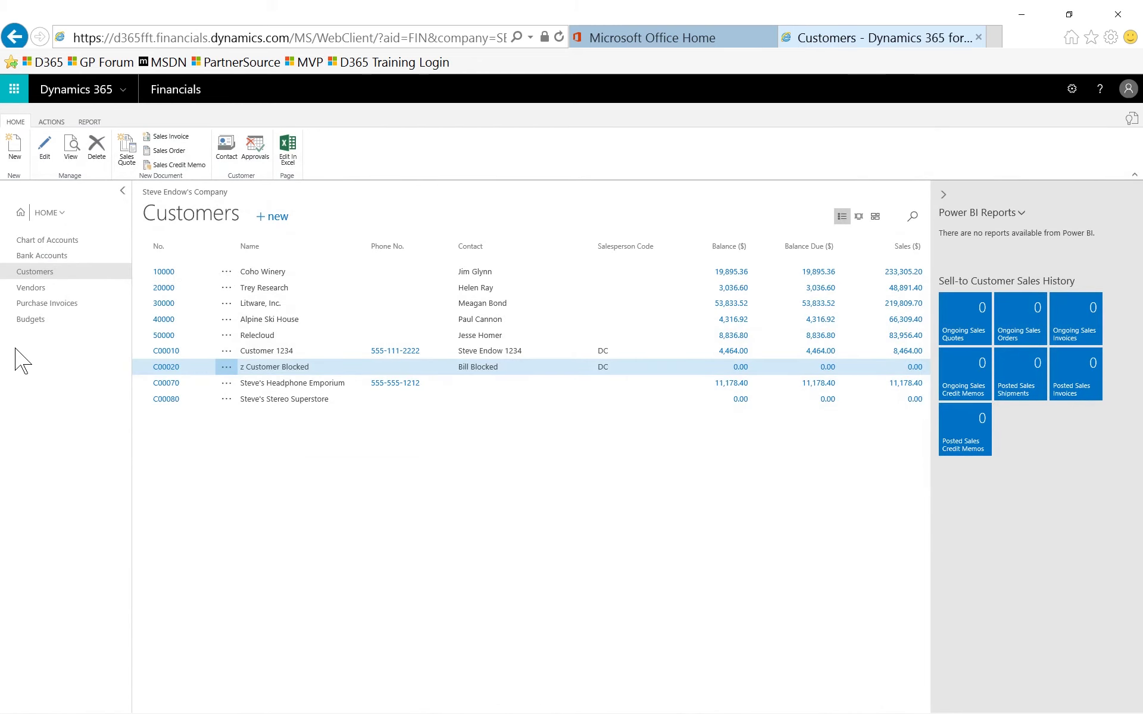